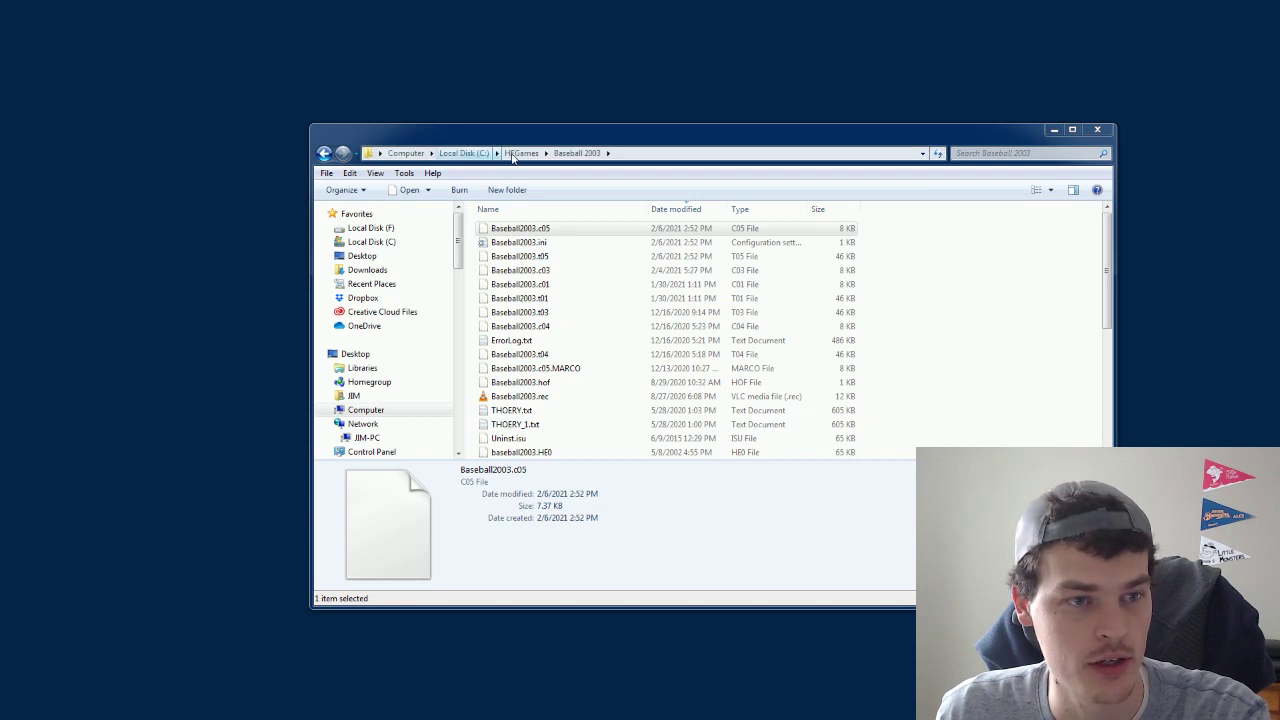
Go up to the HEGames folder using the address bar breadcrumb.
click(517, 154)
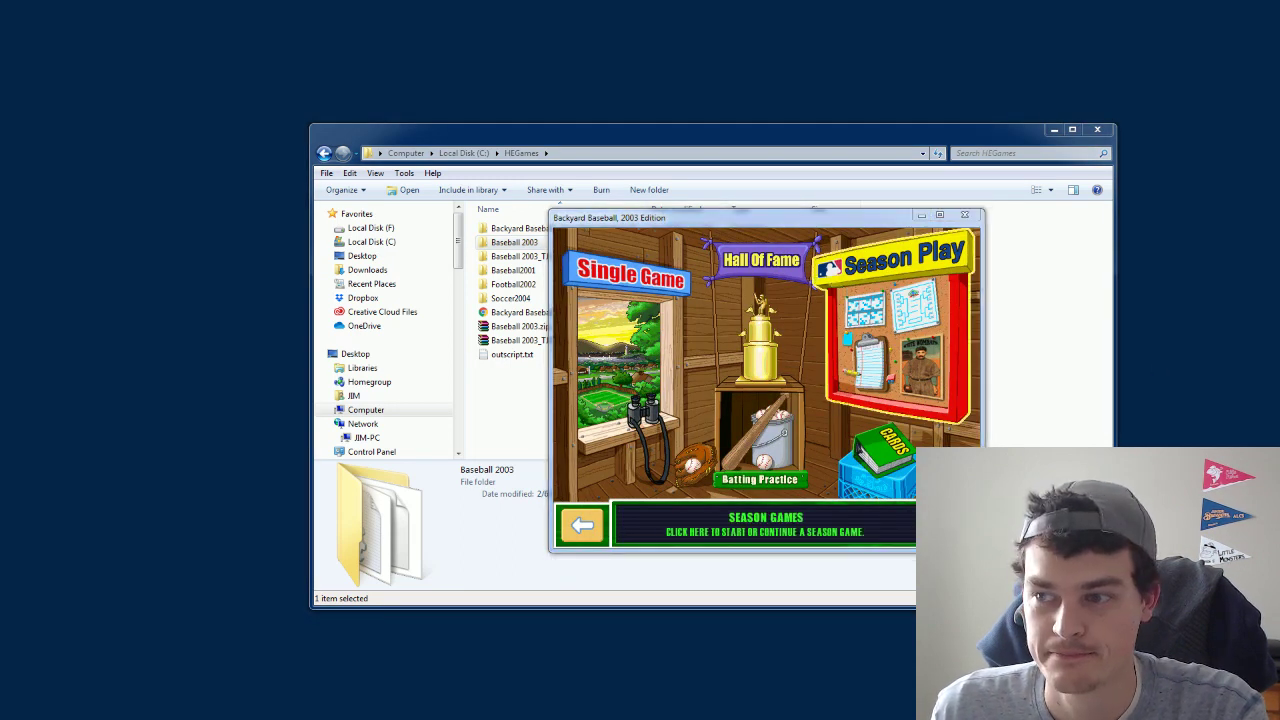
Open Season Play and cancel deleting coach MELON.
click(895, 320)
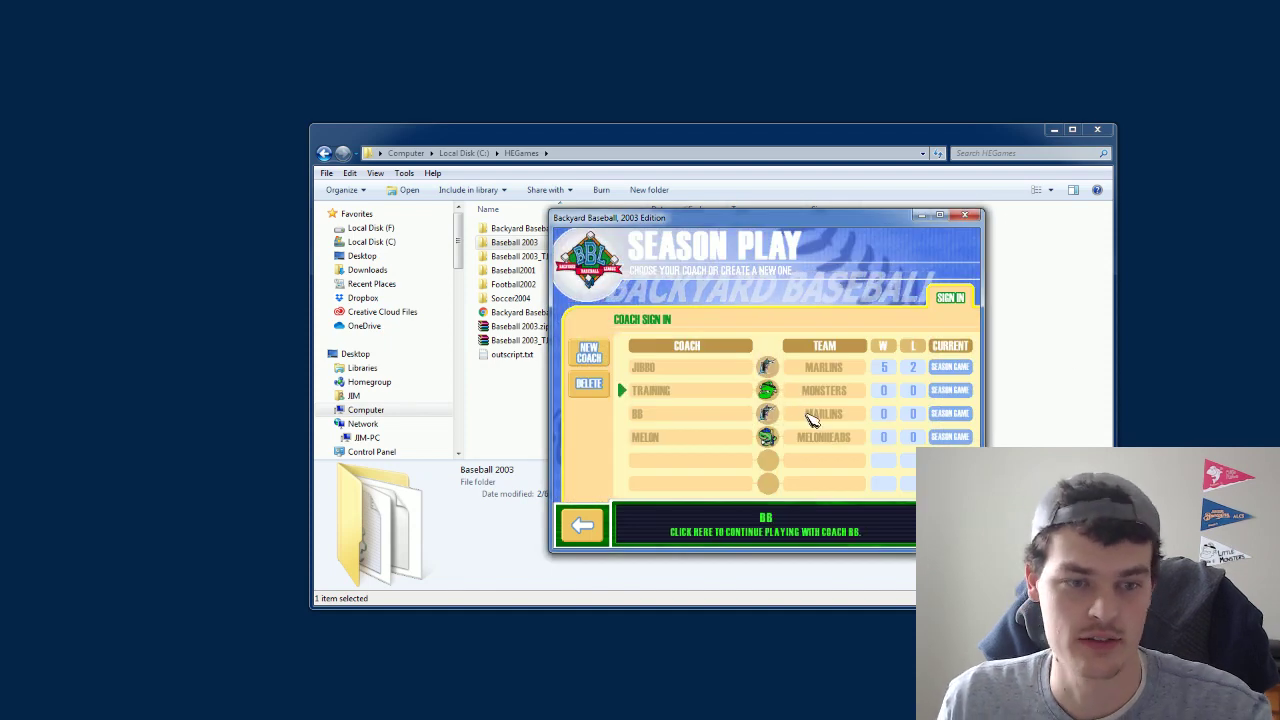
click(814, 440)
click(589, 383)
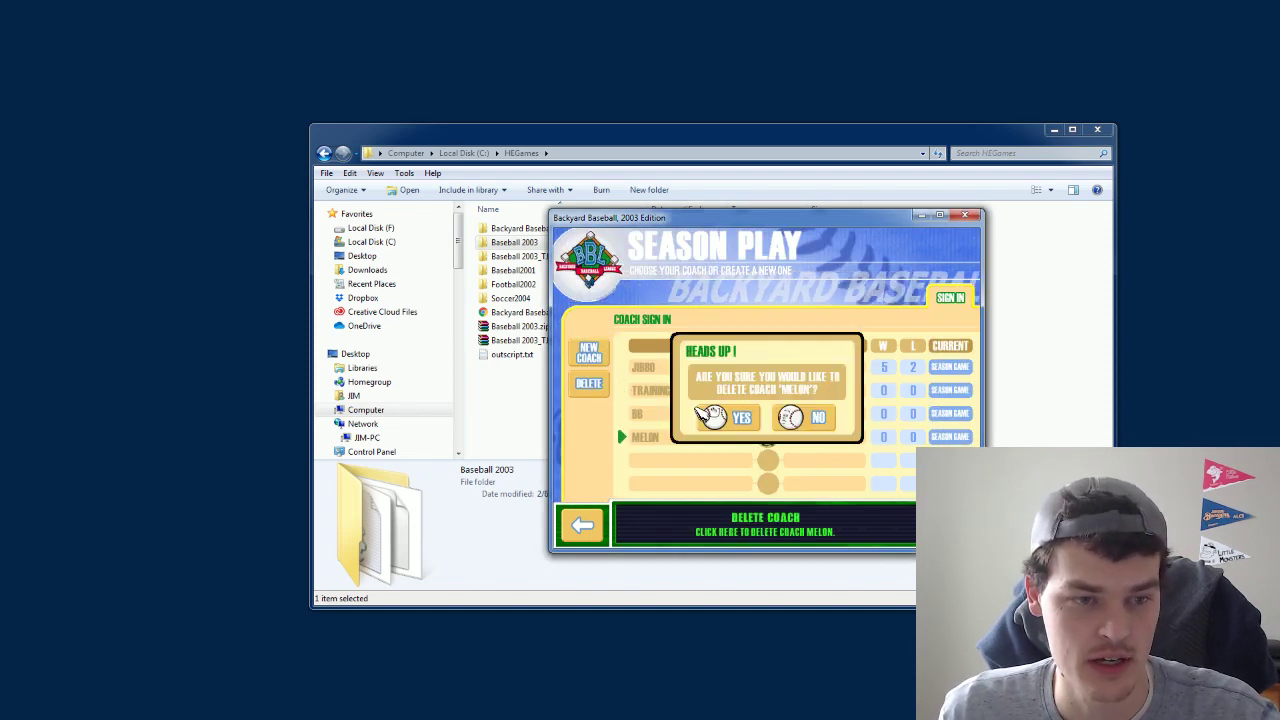
click(805, 417)
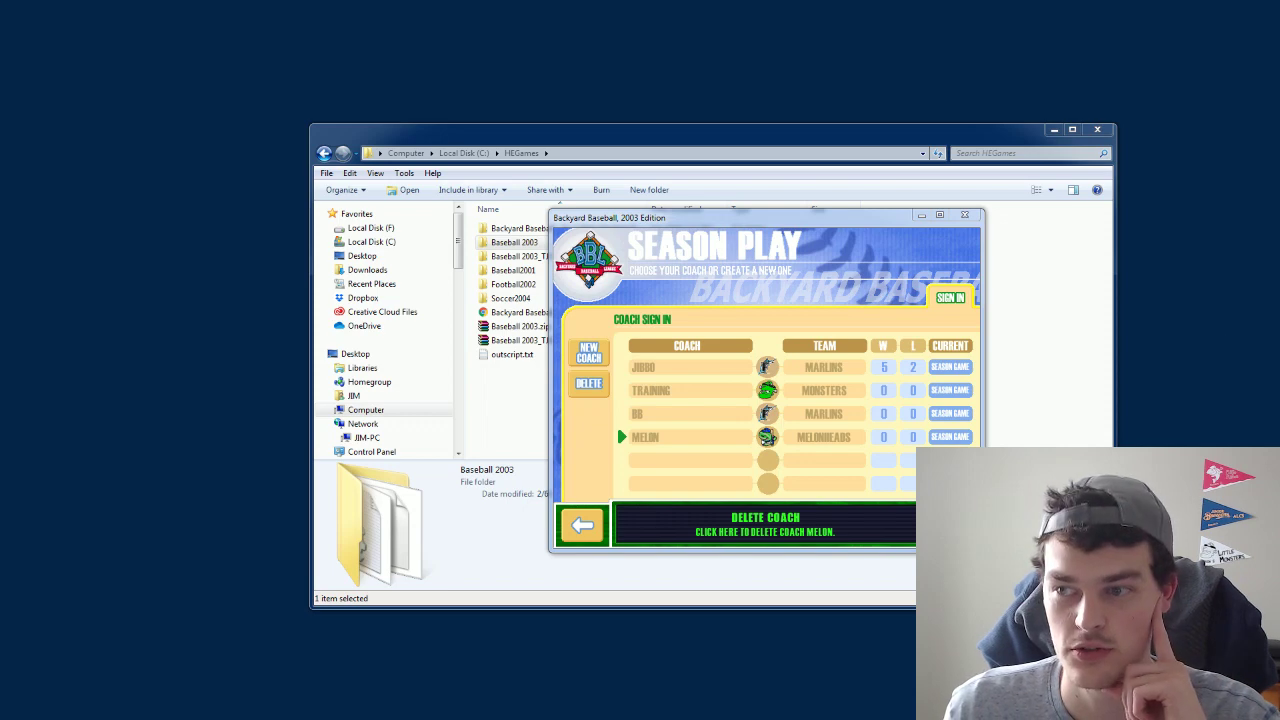
Create a new coach named HACKER.
click(586, 352)
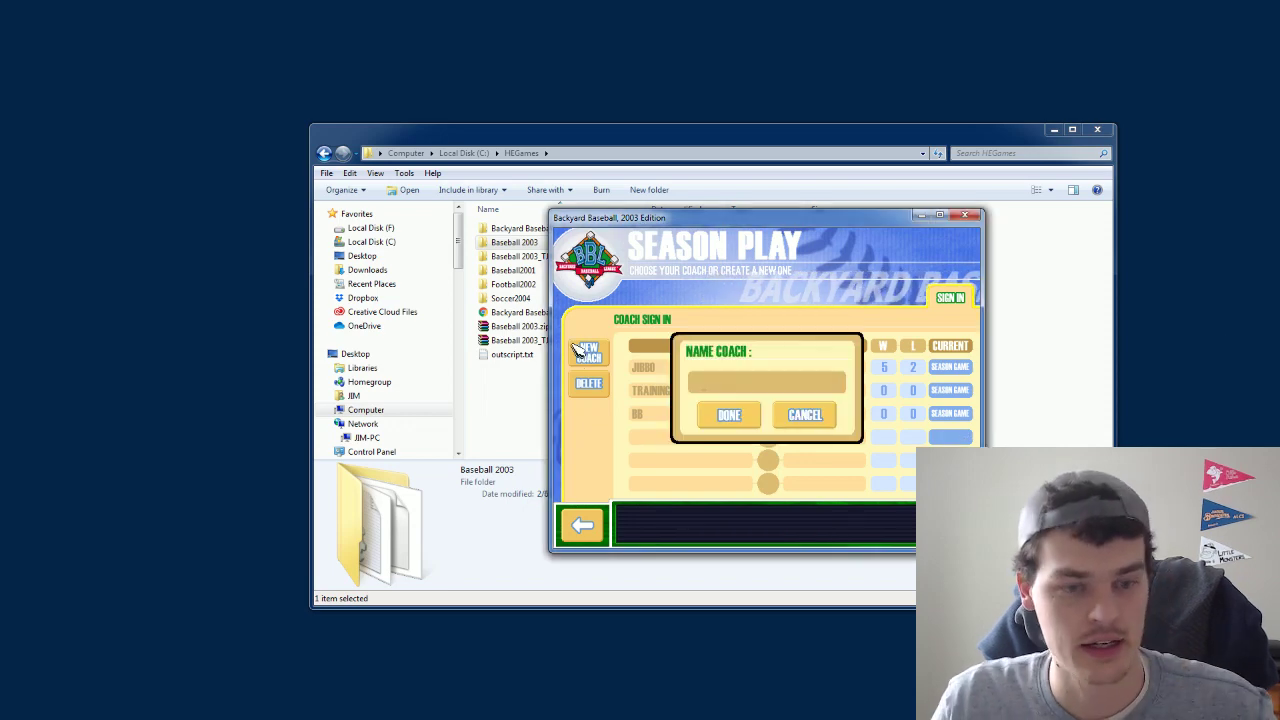
text(HACKER)
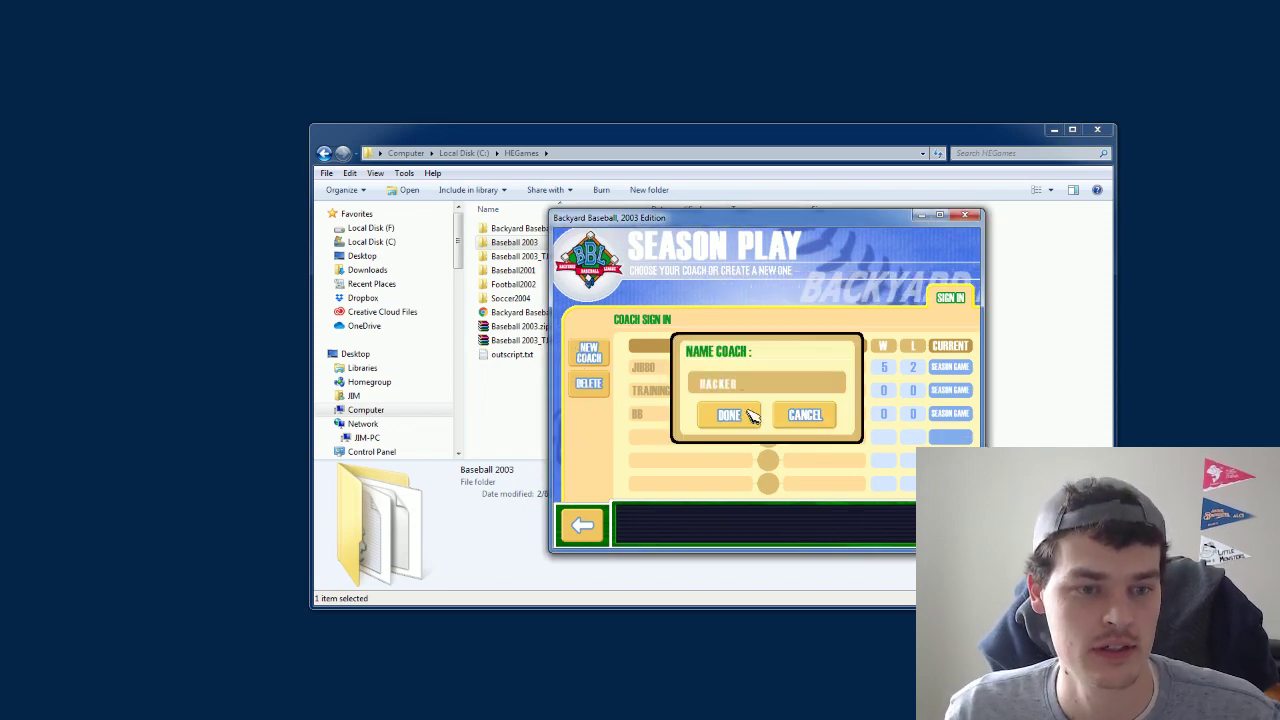
click(752, 417)
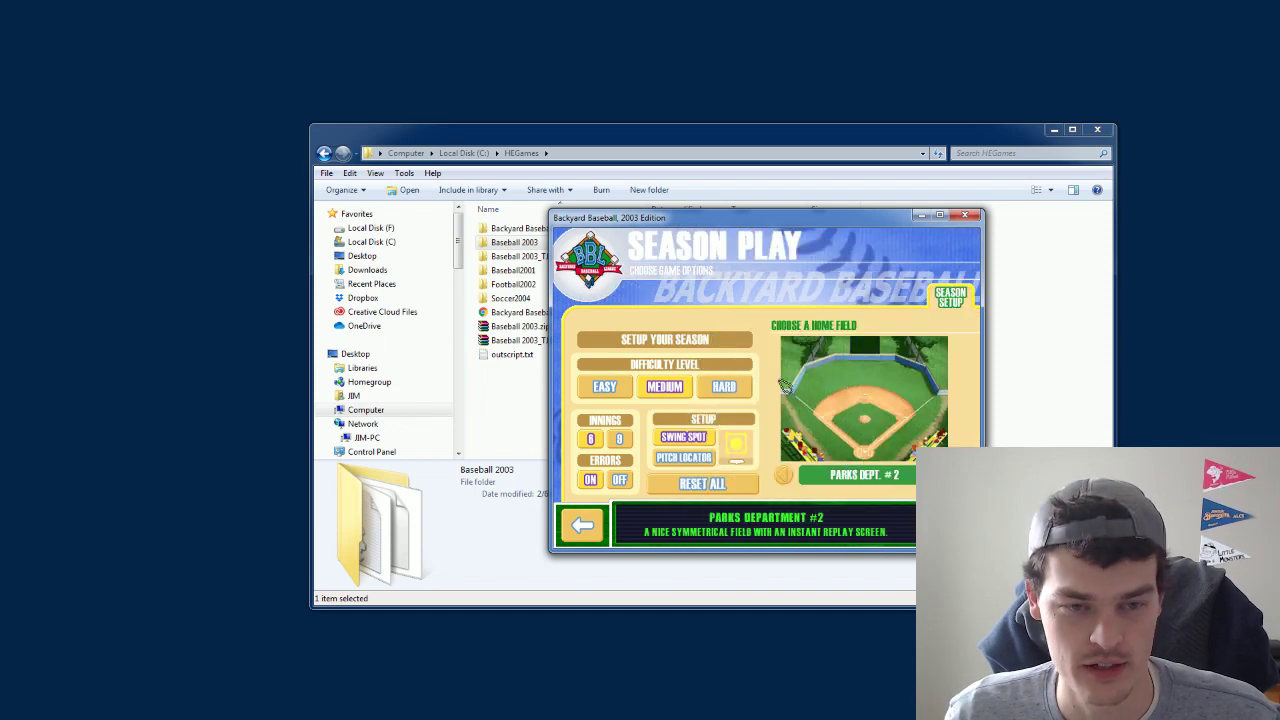
Set hard difficulty and create a custom Melonheads team with black colours.
click(724, 388)
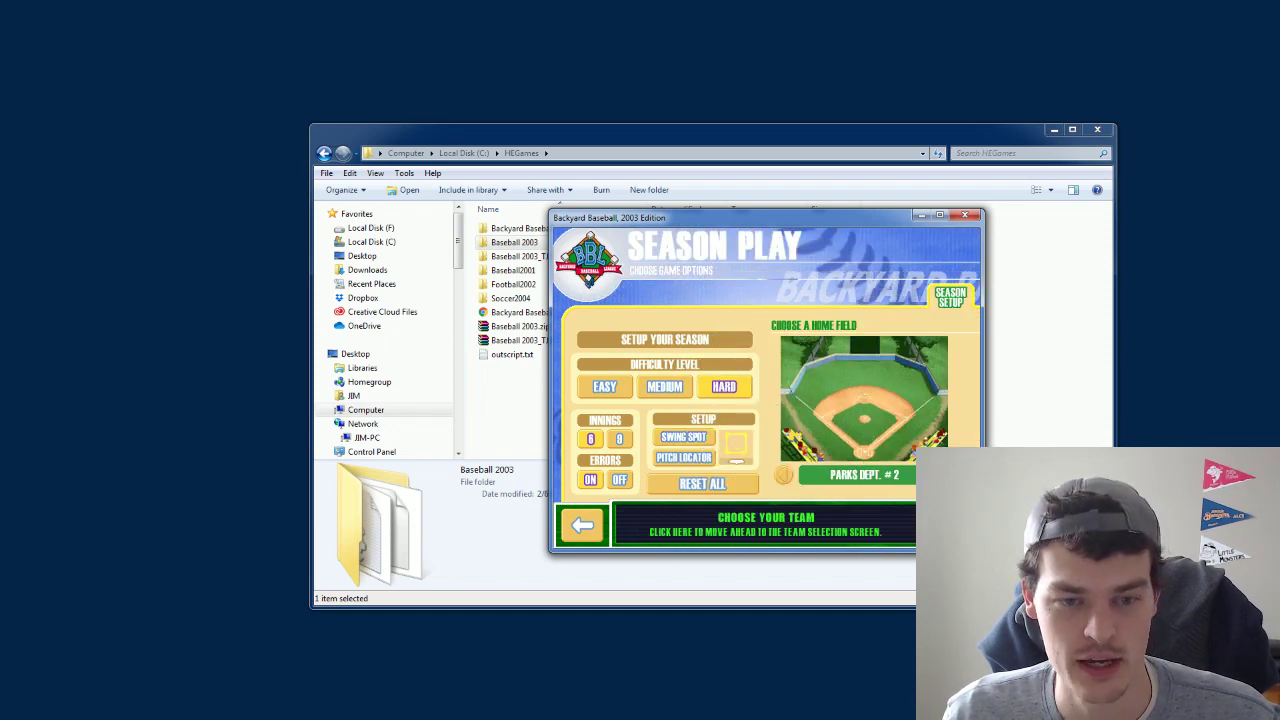
click(766, 524)
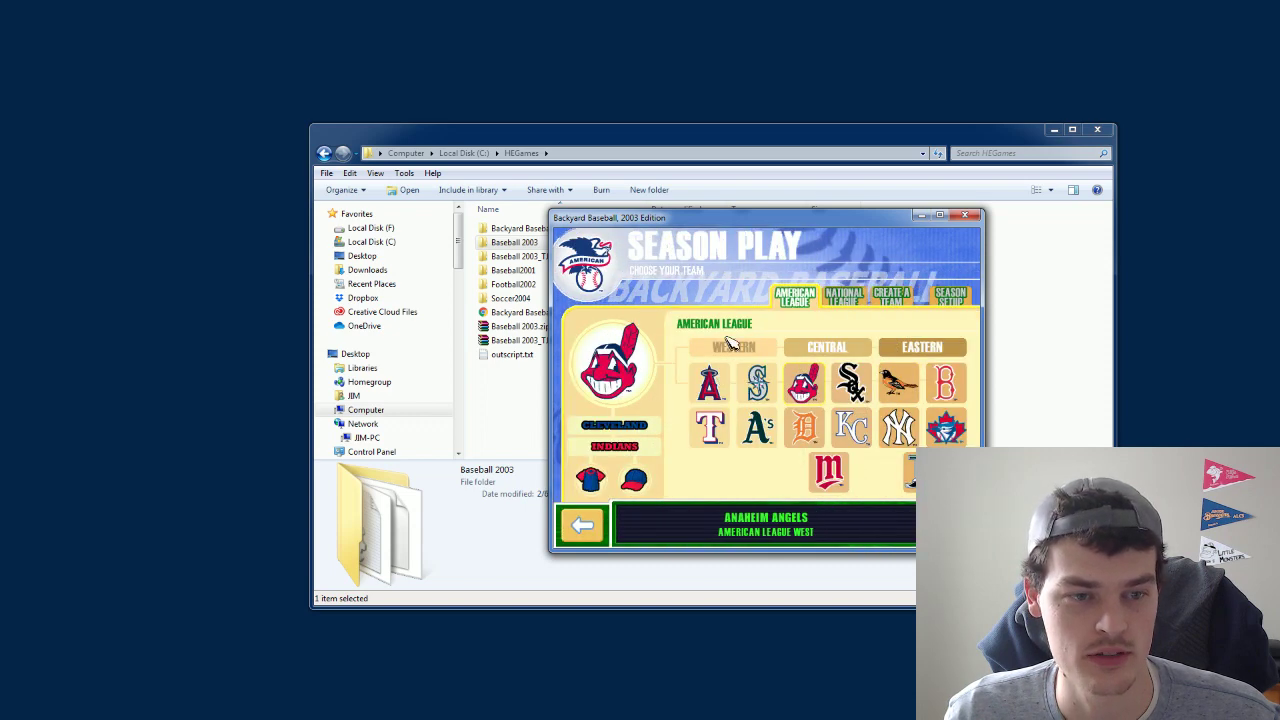
click(845, 297)
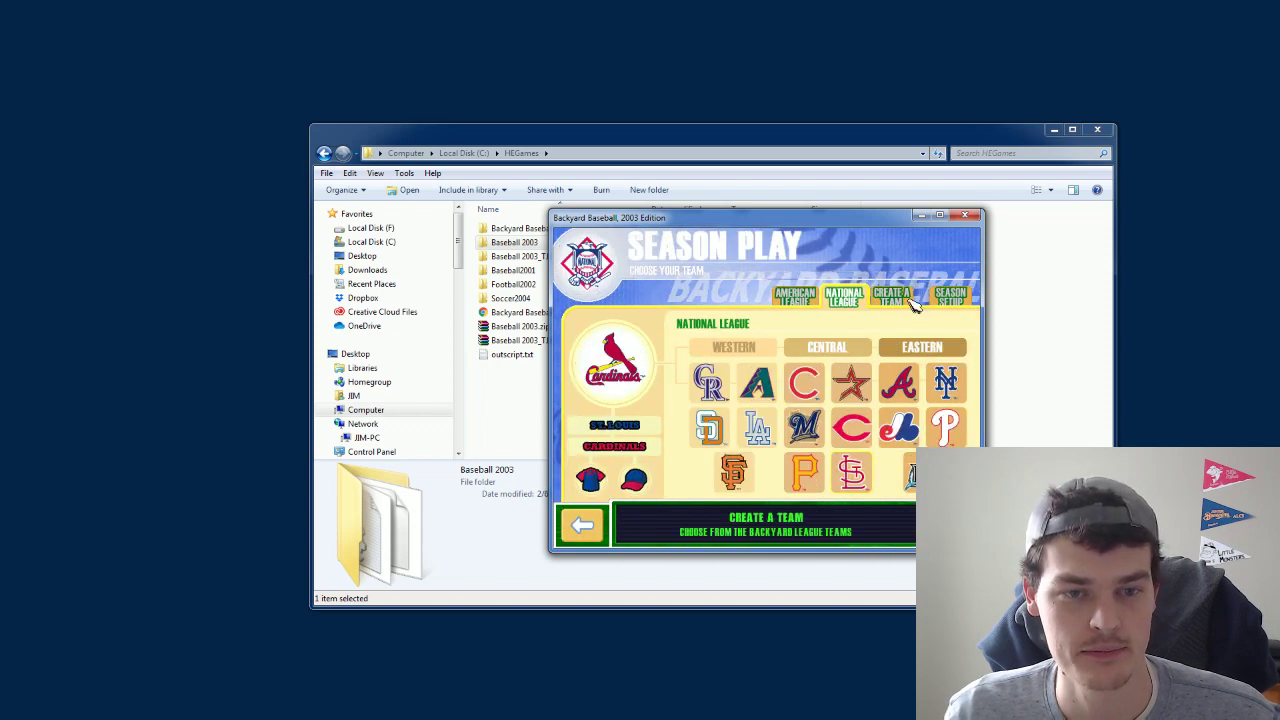
click(891, 297)
click(891, 429)
click(804, 385)
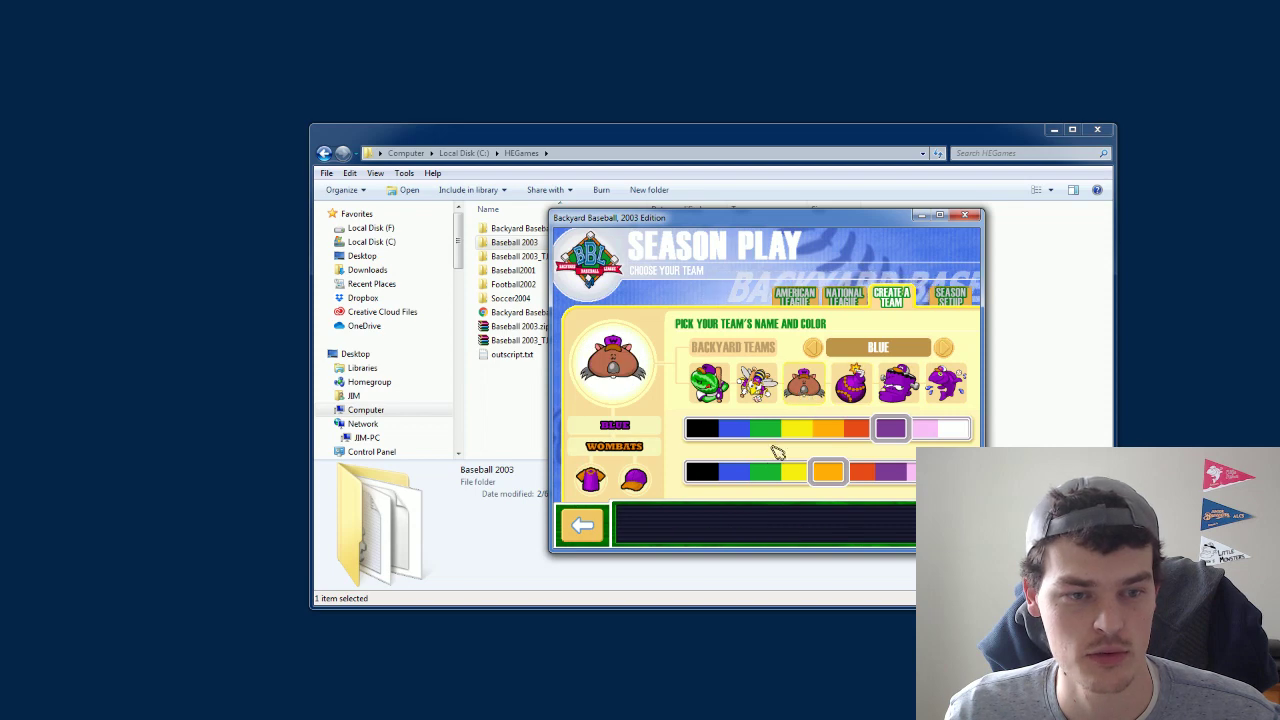
click(702, 392)
click(702, 429)
click(702, 471)
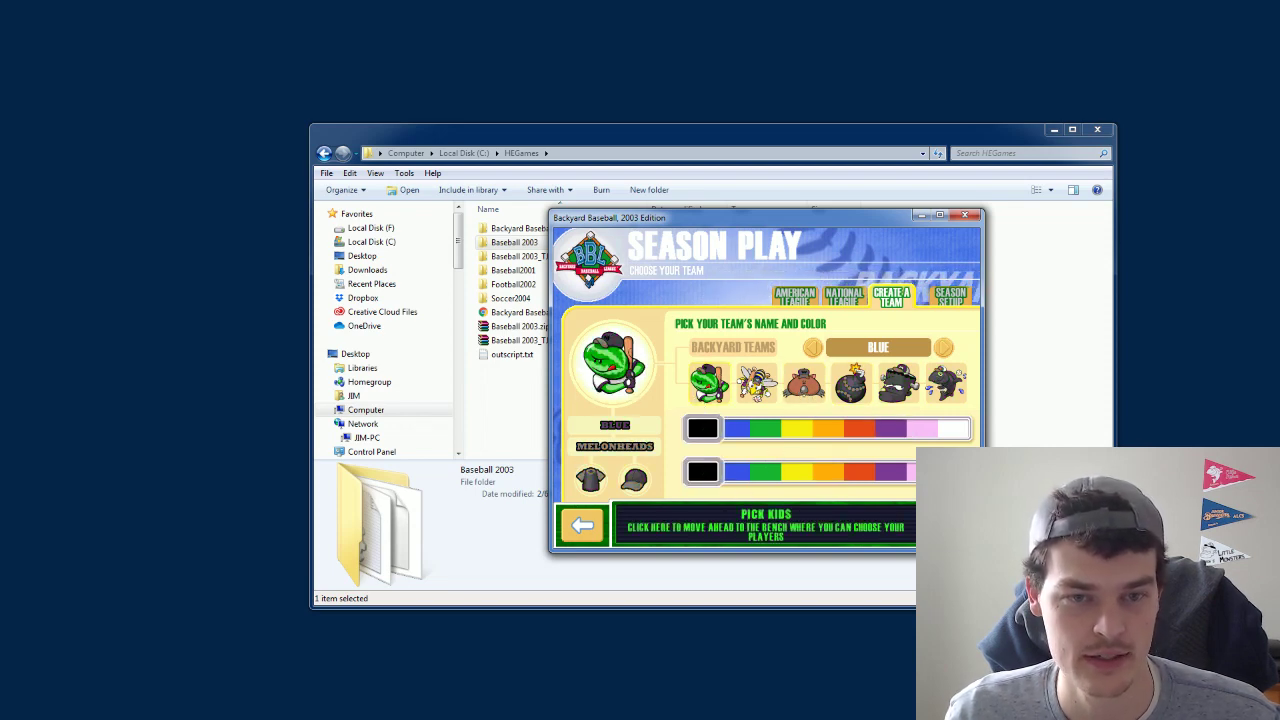
click(784, 528)
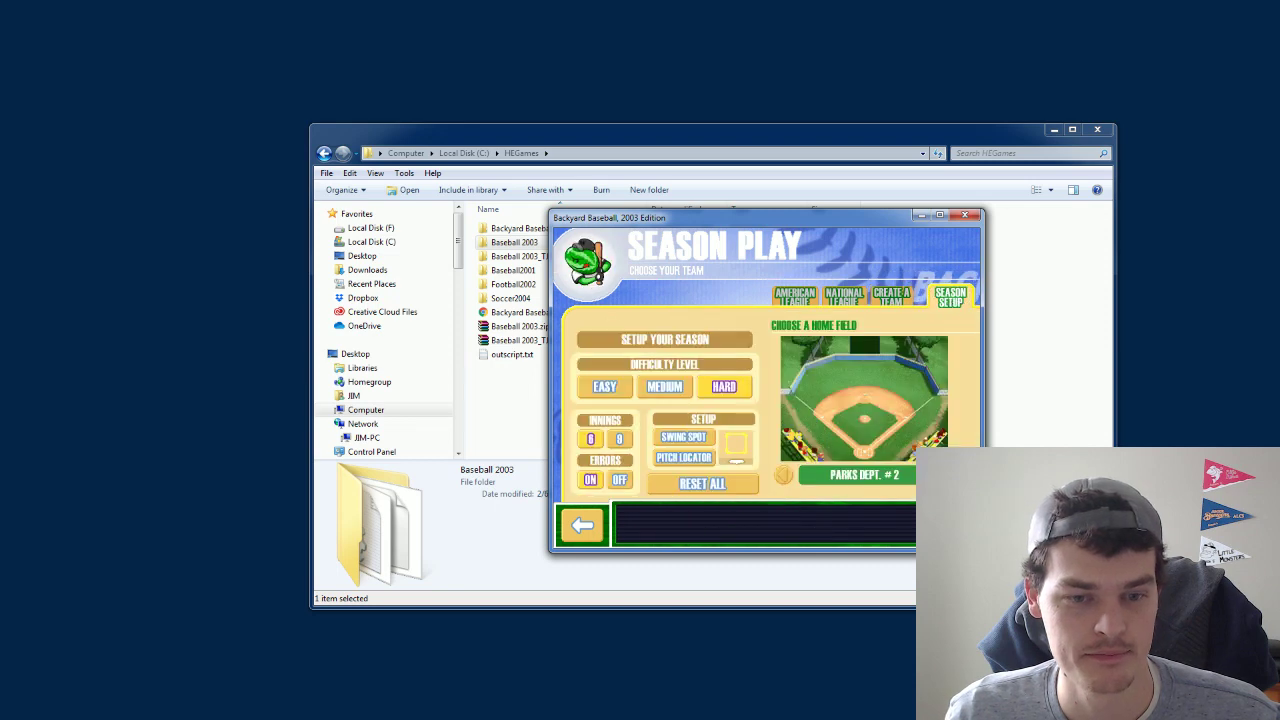
Fill the roster with randomly picked kids and exit to the clubhouse.
click(766, 527)
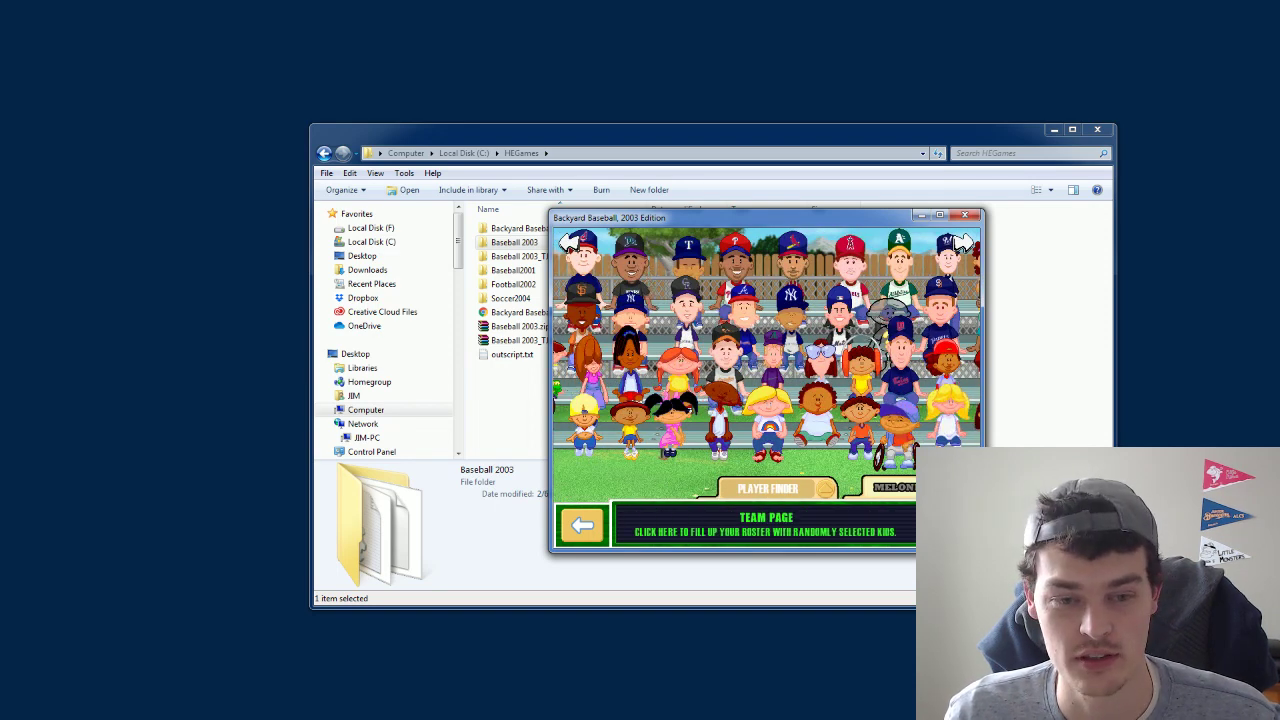
click(766, 525)
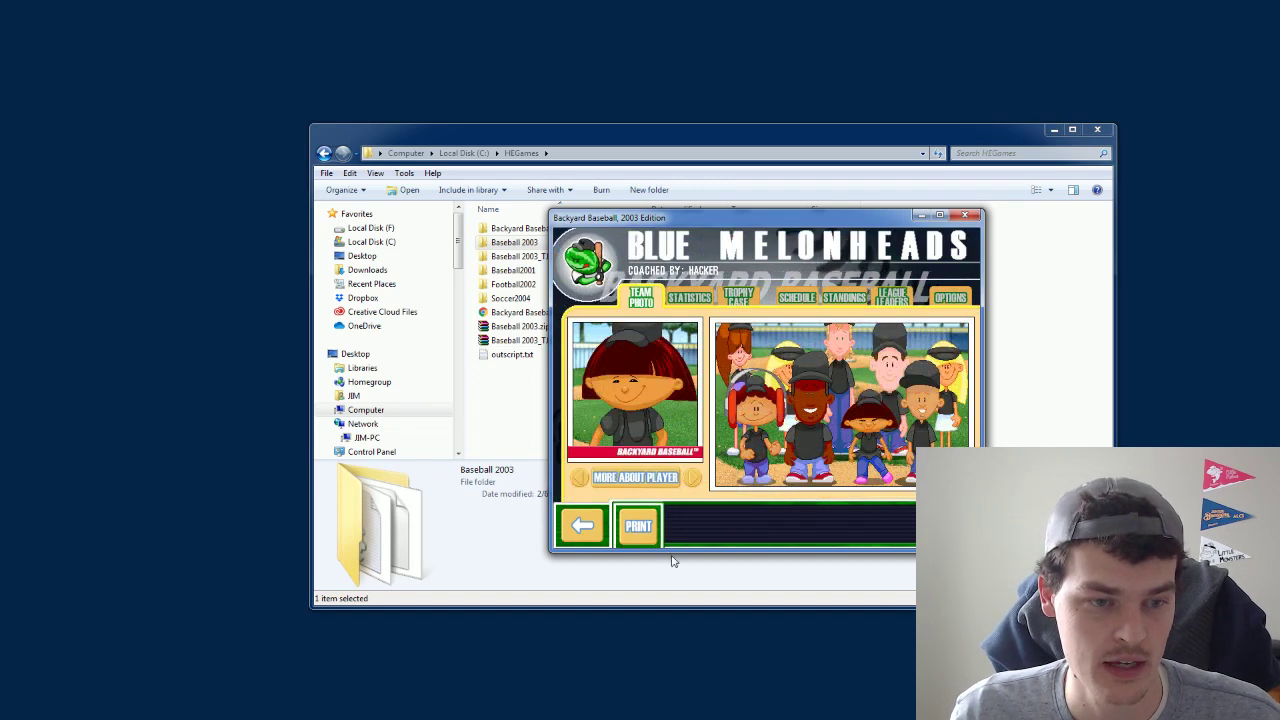
click(590, 535)
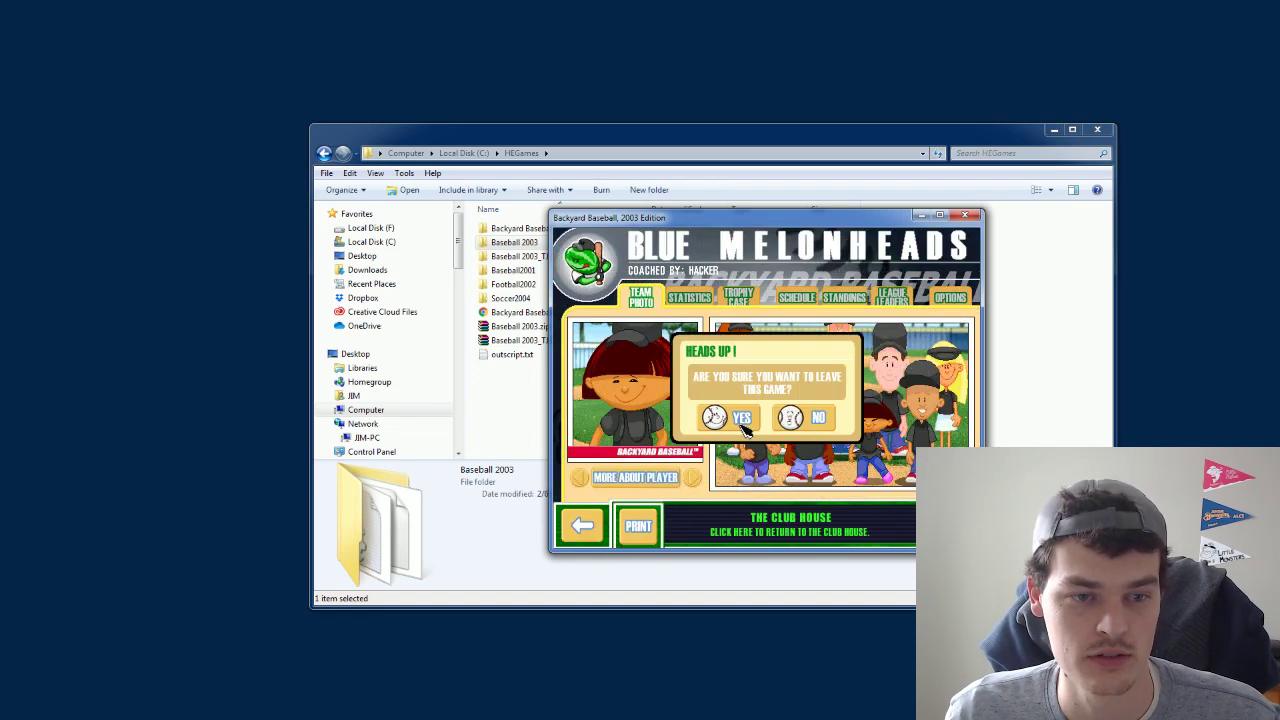
click(738, 422)
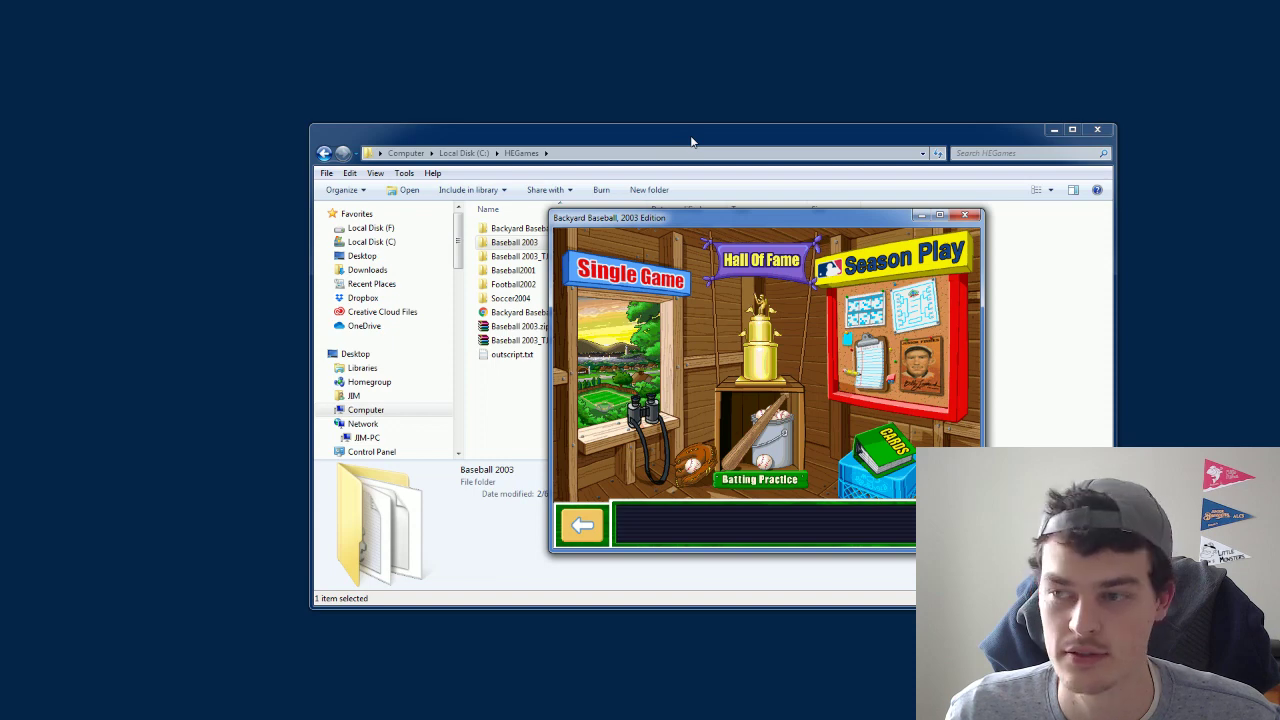
Open the Baseball 2003 folder in Windows Explorer.
click(690, 142)
click(562, 152)
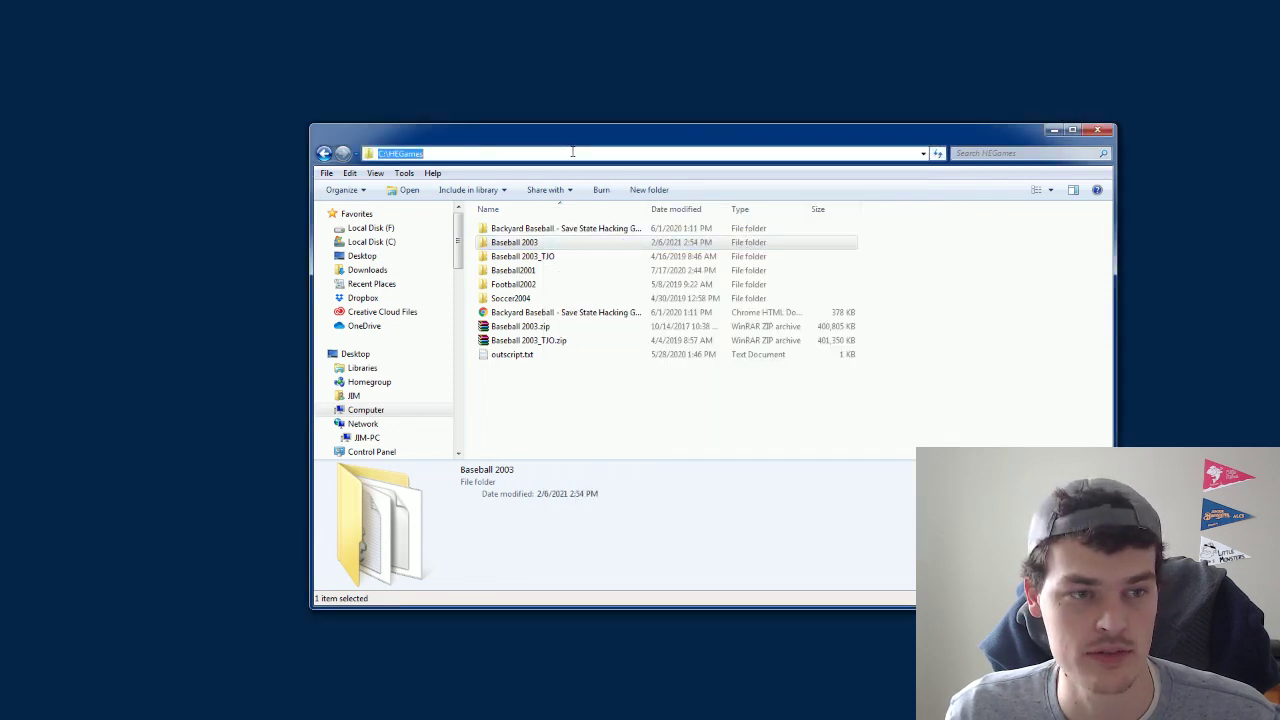
click(602, 397)
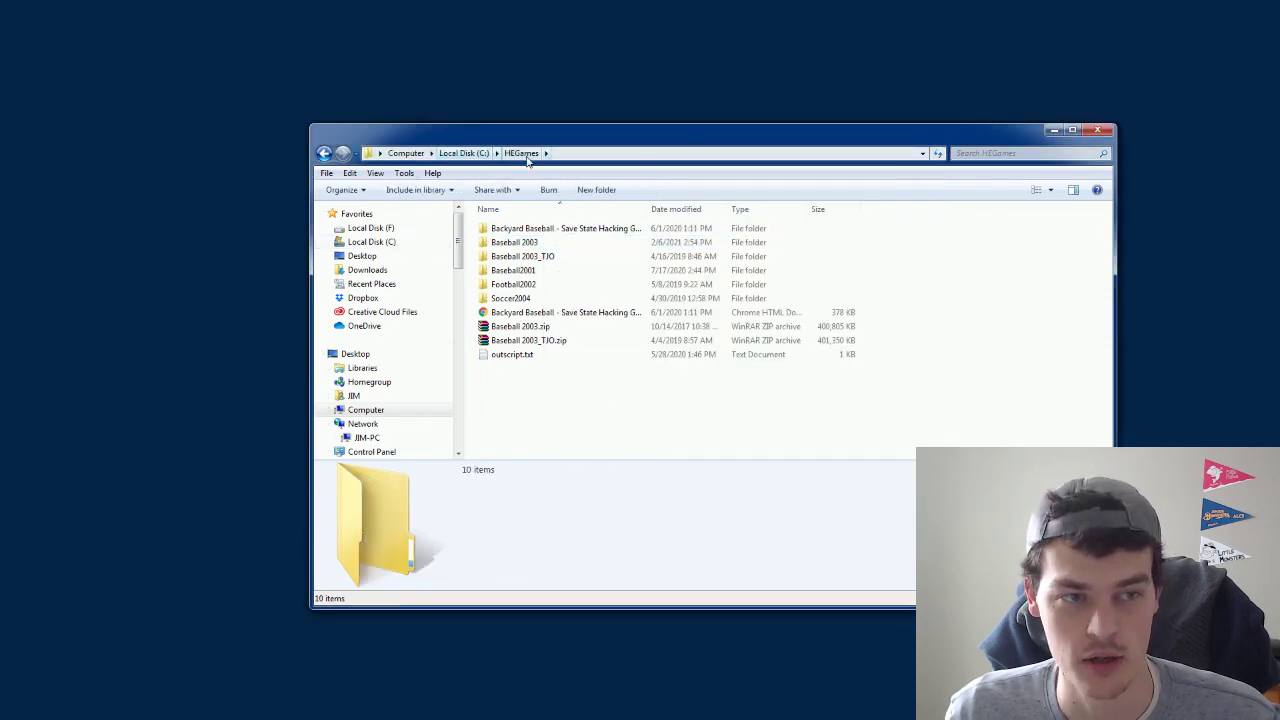
click(538, 243)
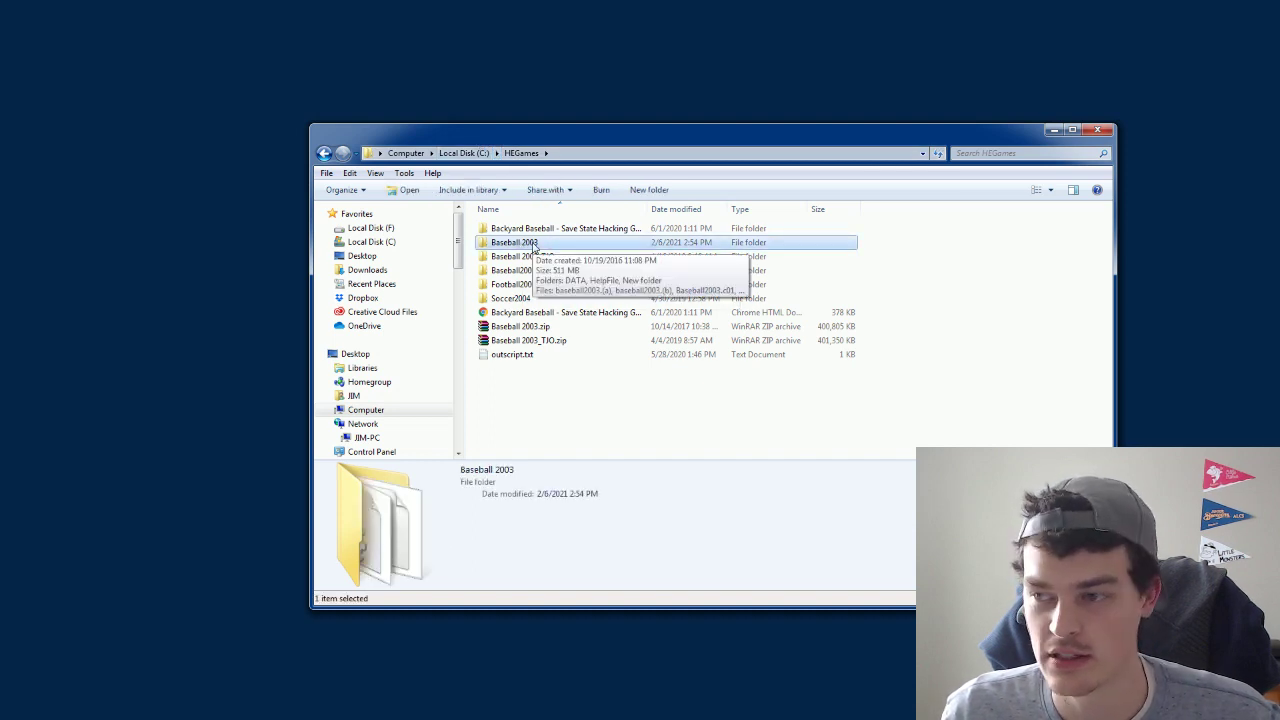
double_click(552, 246)
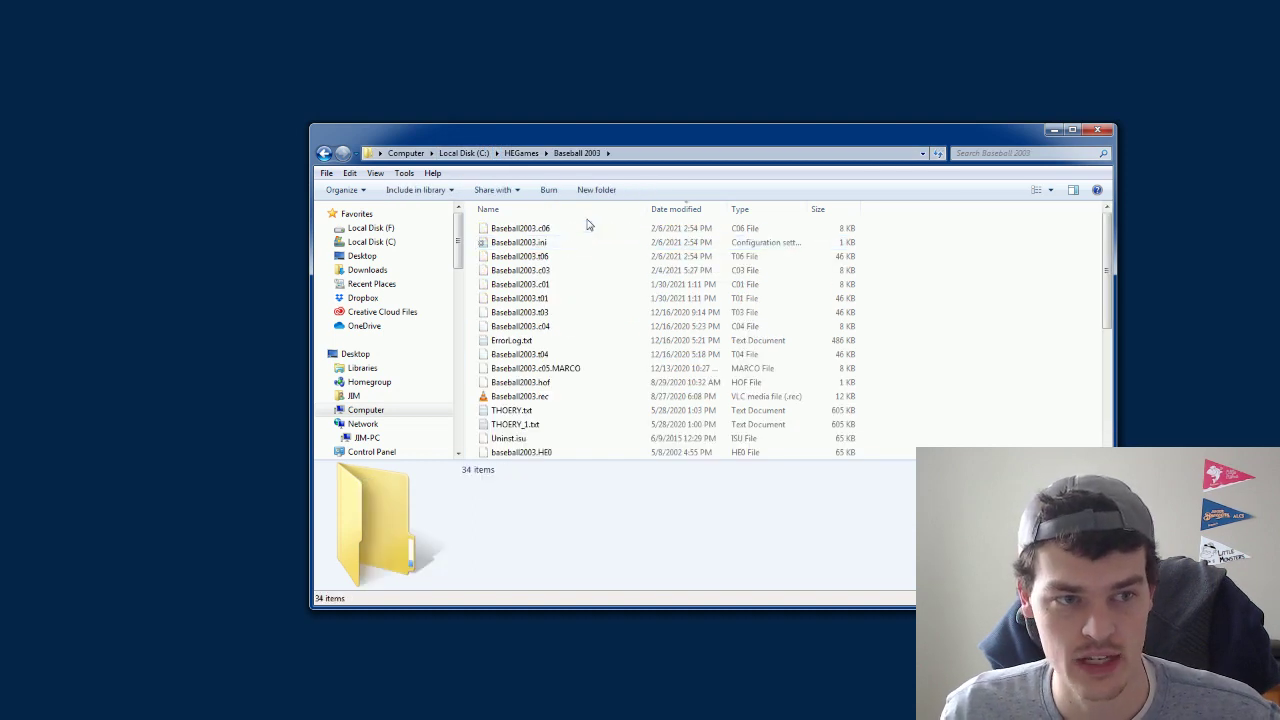
Sort the files by date modified and select Baseball2003.c06, then Baseball2003.ini.
click(684, 209)
click(692, 242)
click(556, 230)
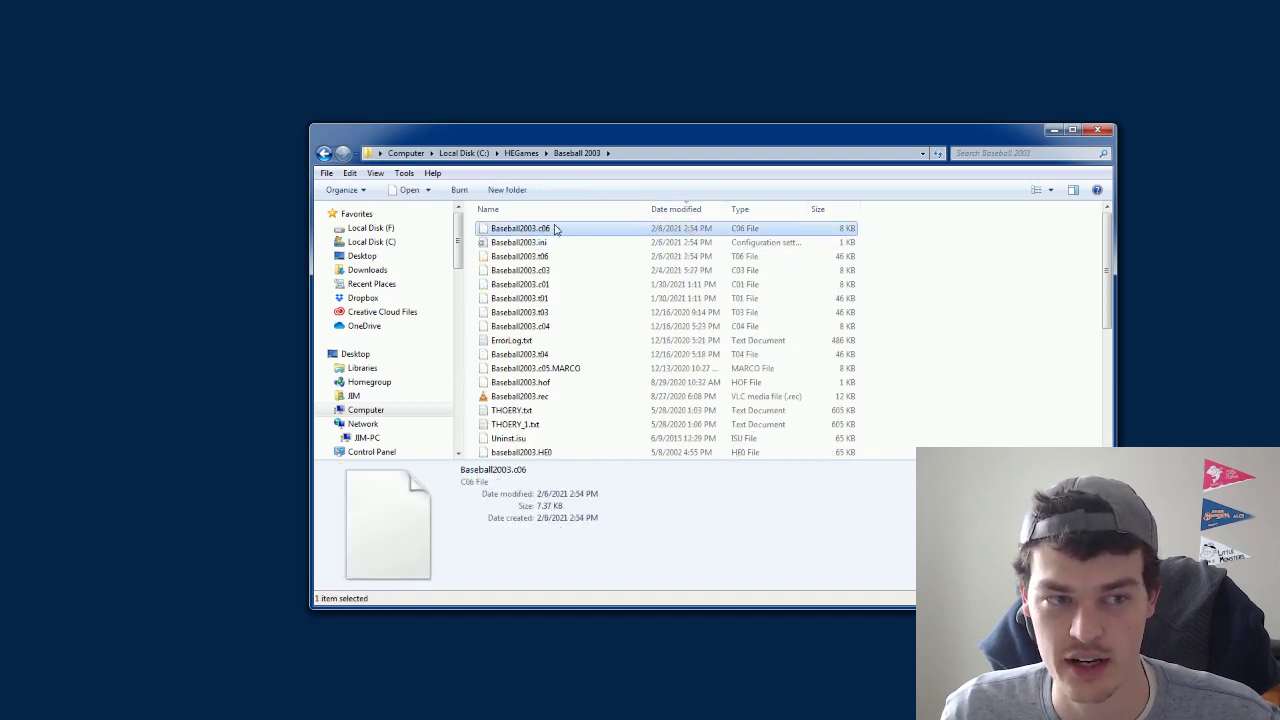
mouse_move(520, 229)
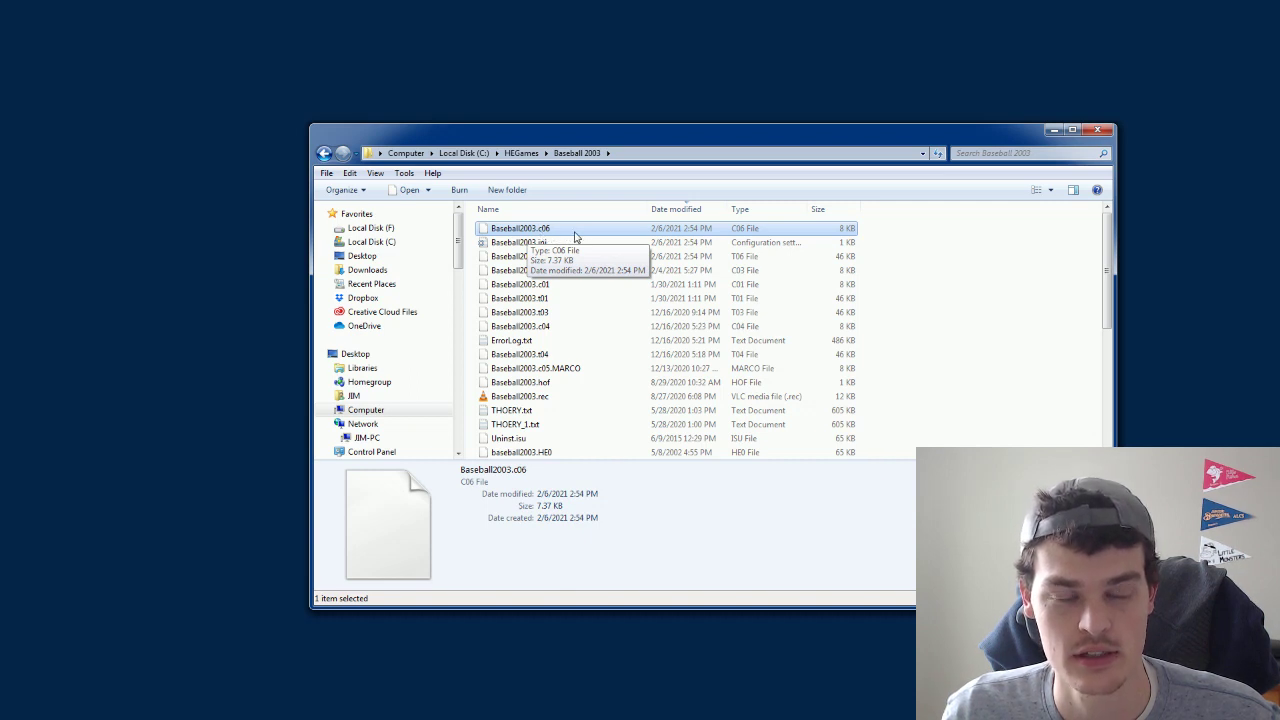
right_click(575, 234)
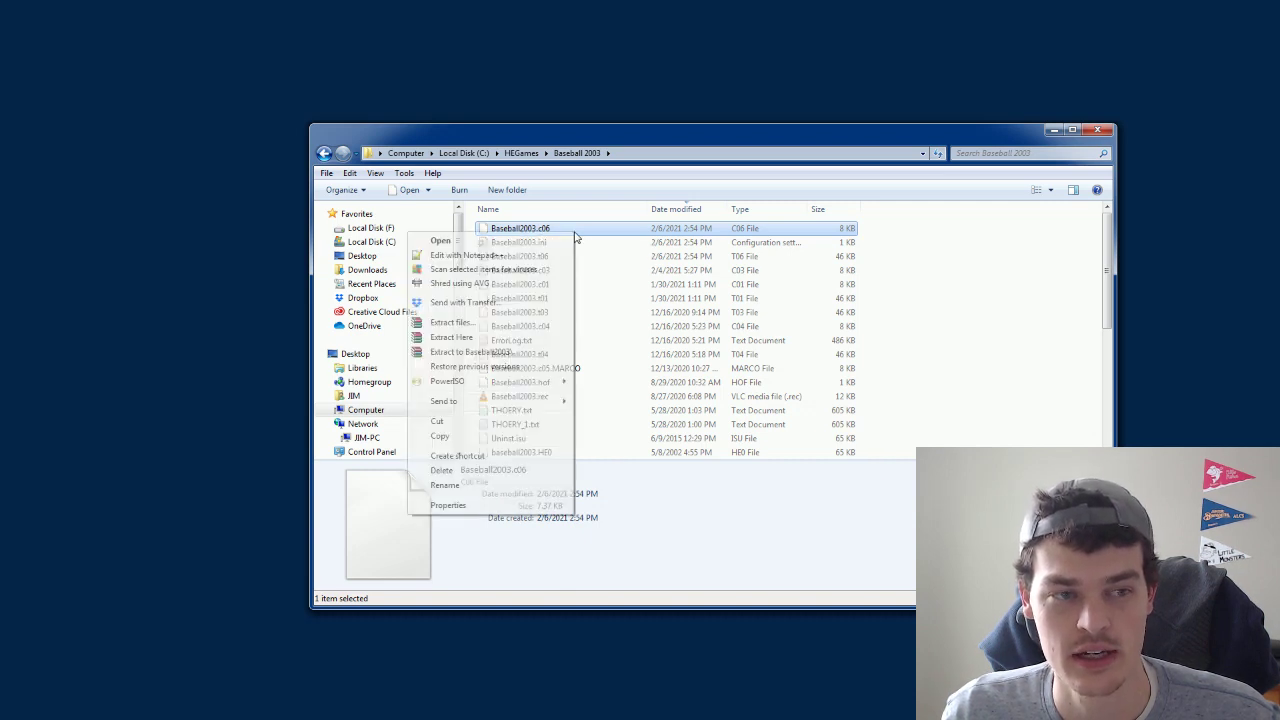
click(628, 246)
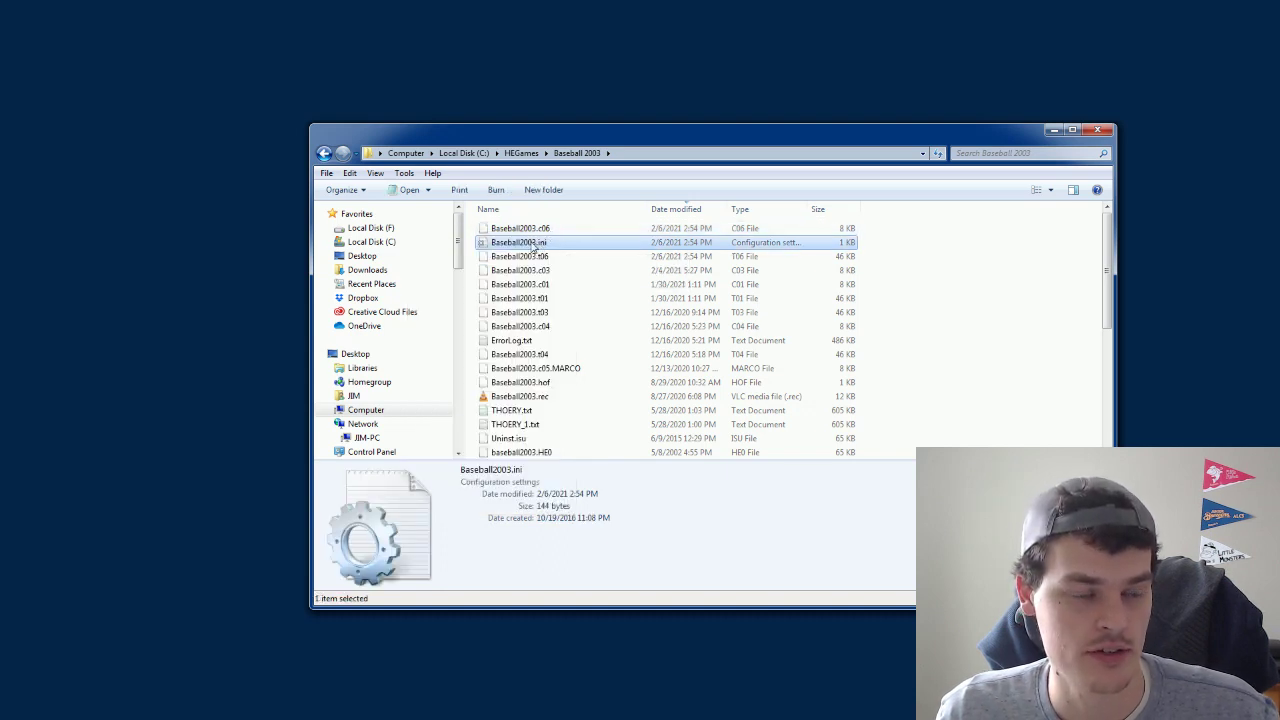
mouse_move(519, 242)
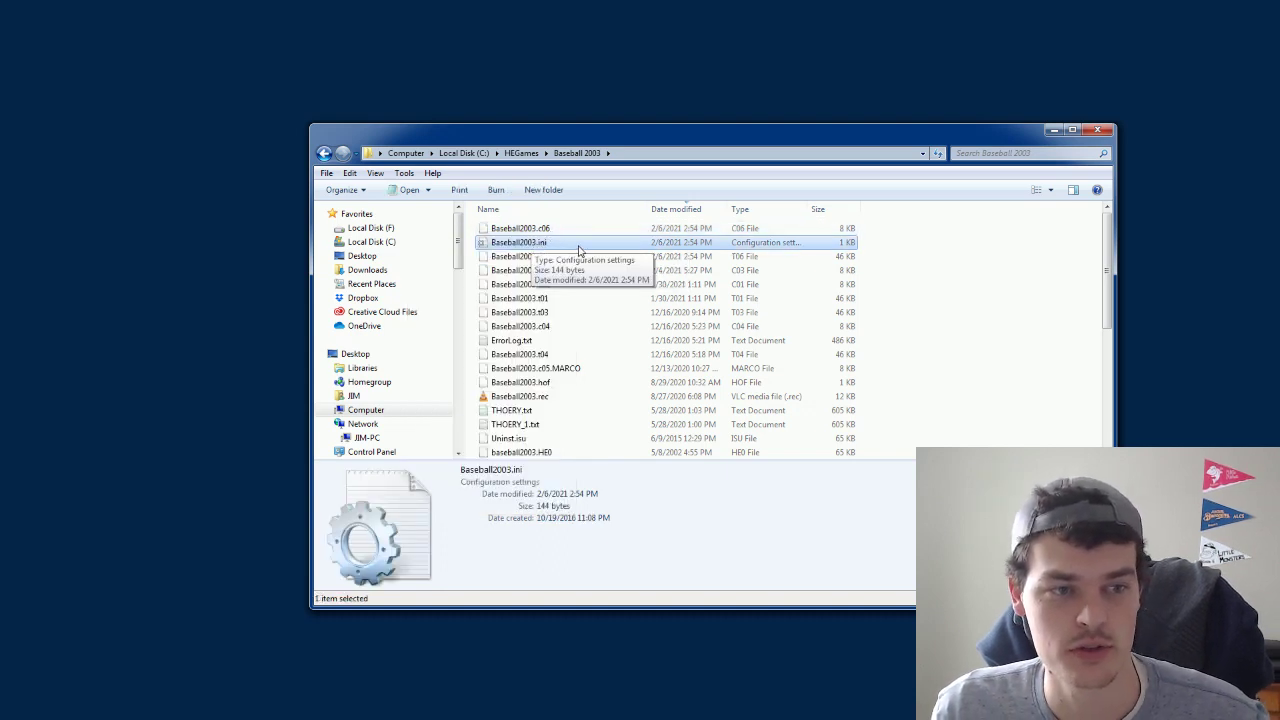
double_click(578, 243)
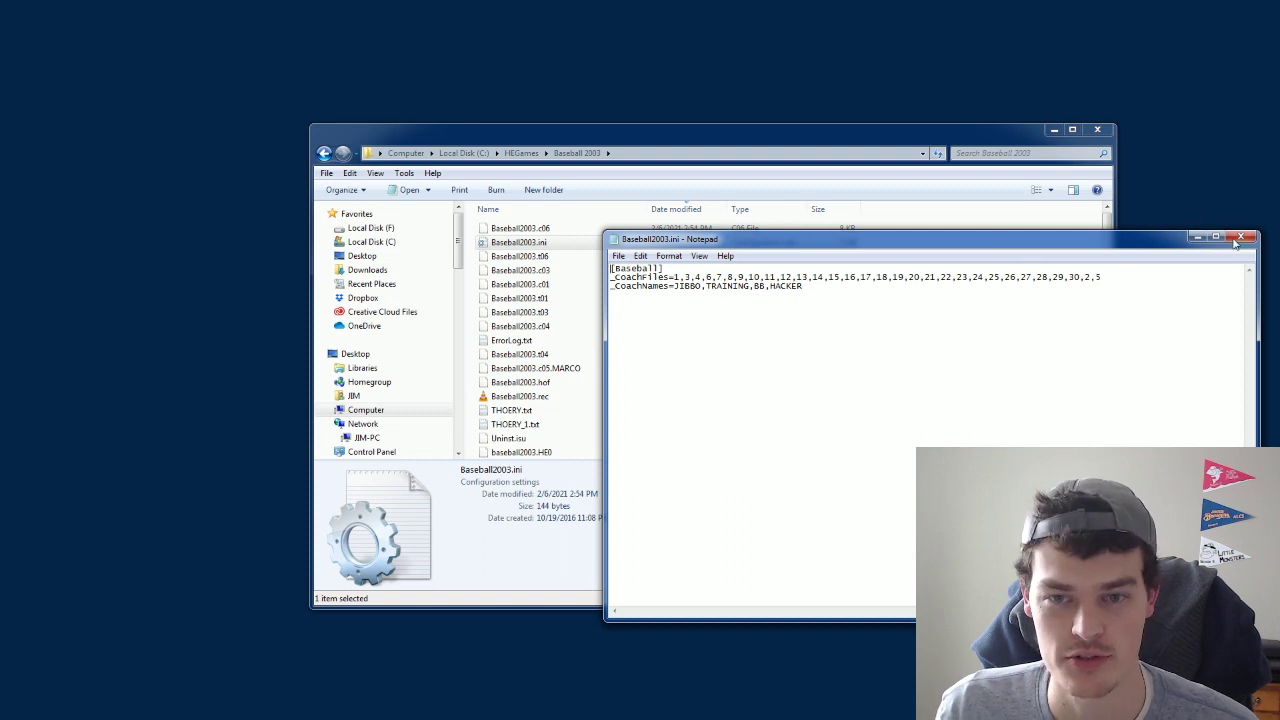
drag(610, 286, 647, 287)
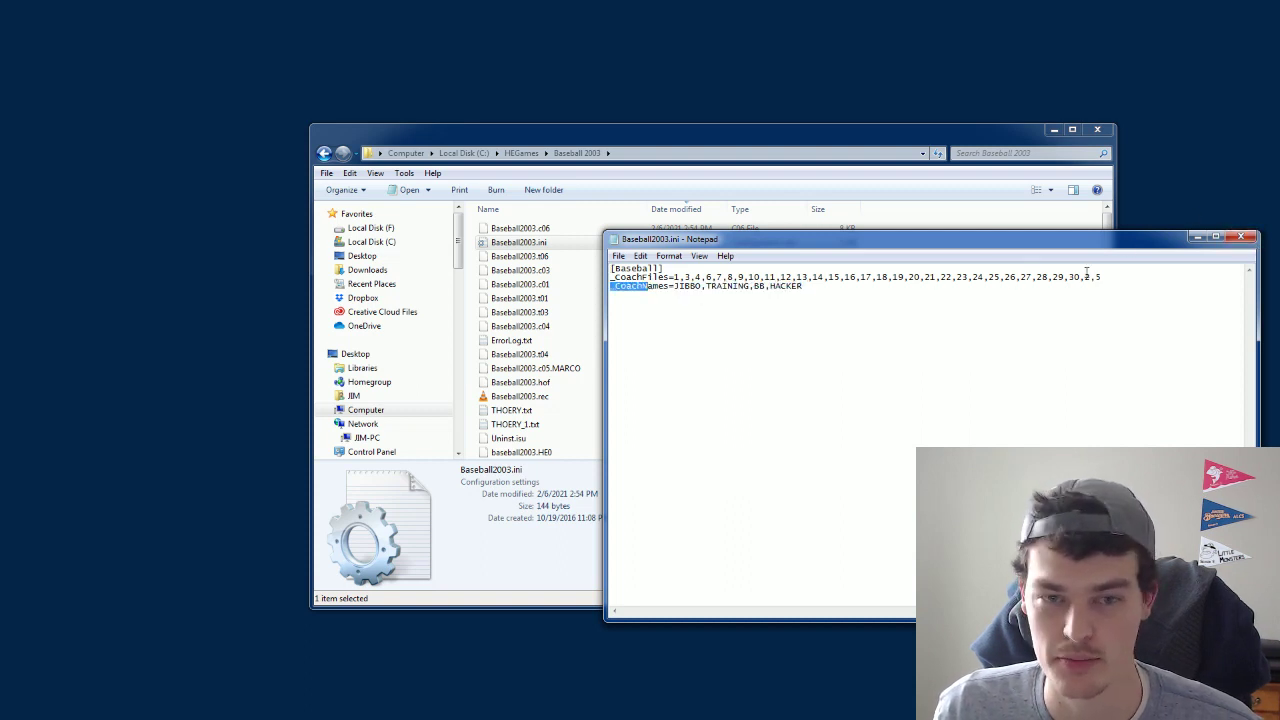
click(1241, 236)
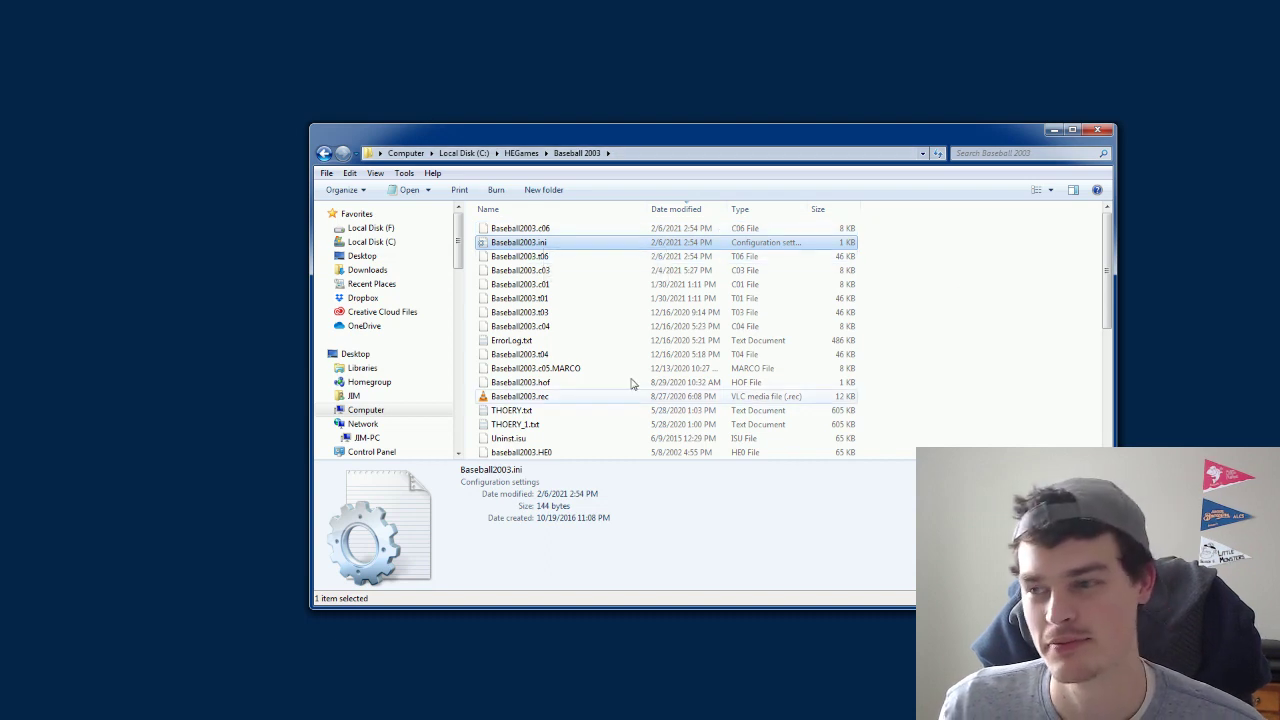
Open the Baseball2003.c06 save file in Notepad.
click(583, 232)
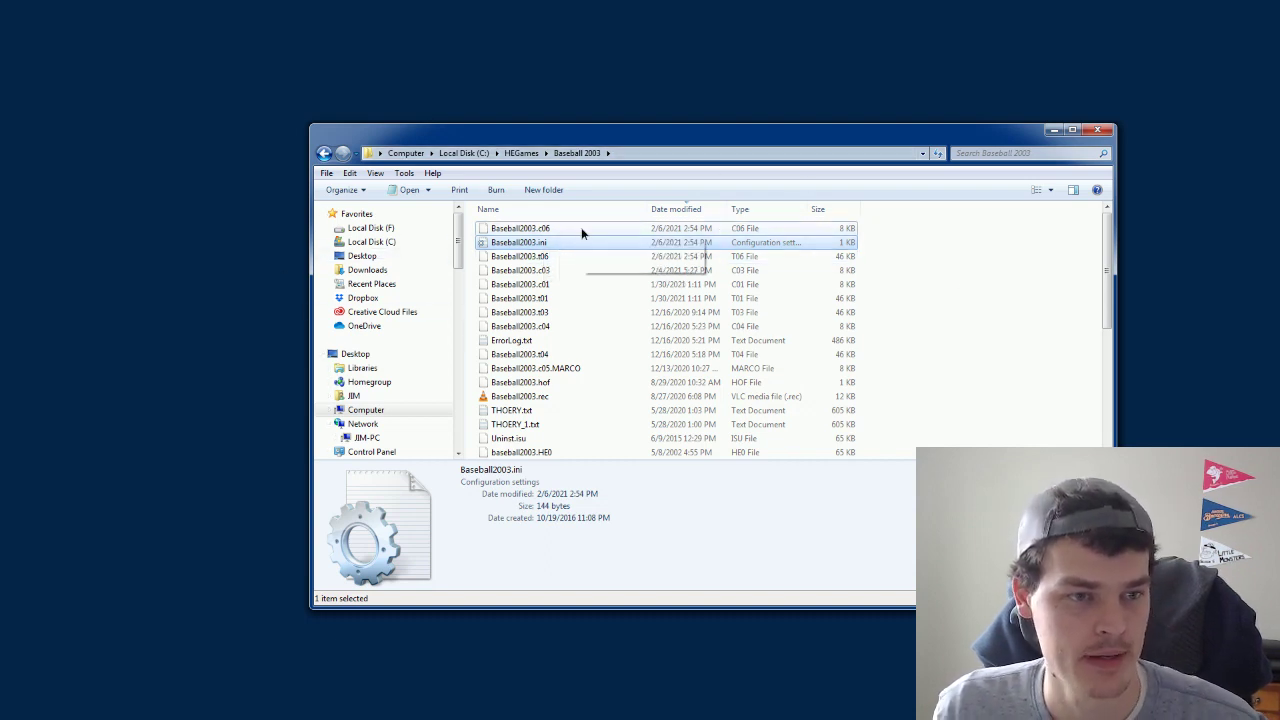
right_click(583, 232)
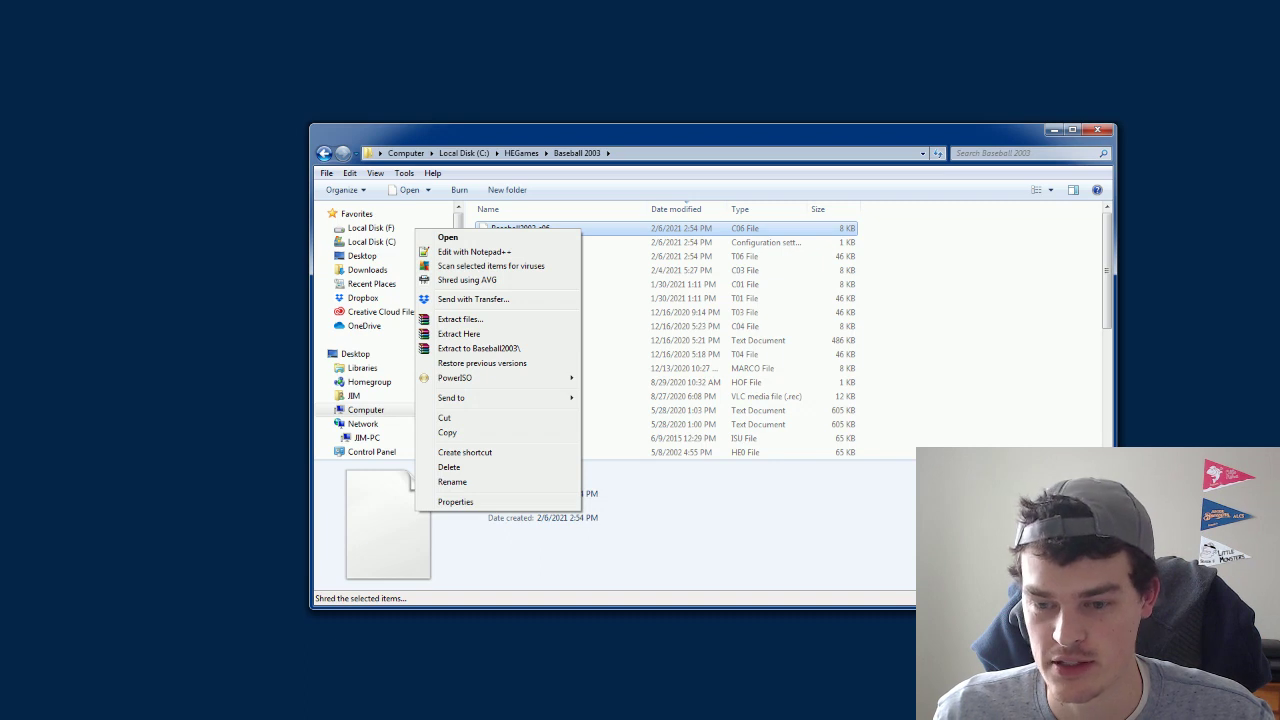
key(Escape)
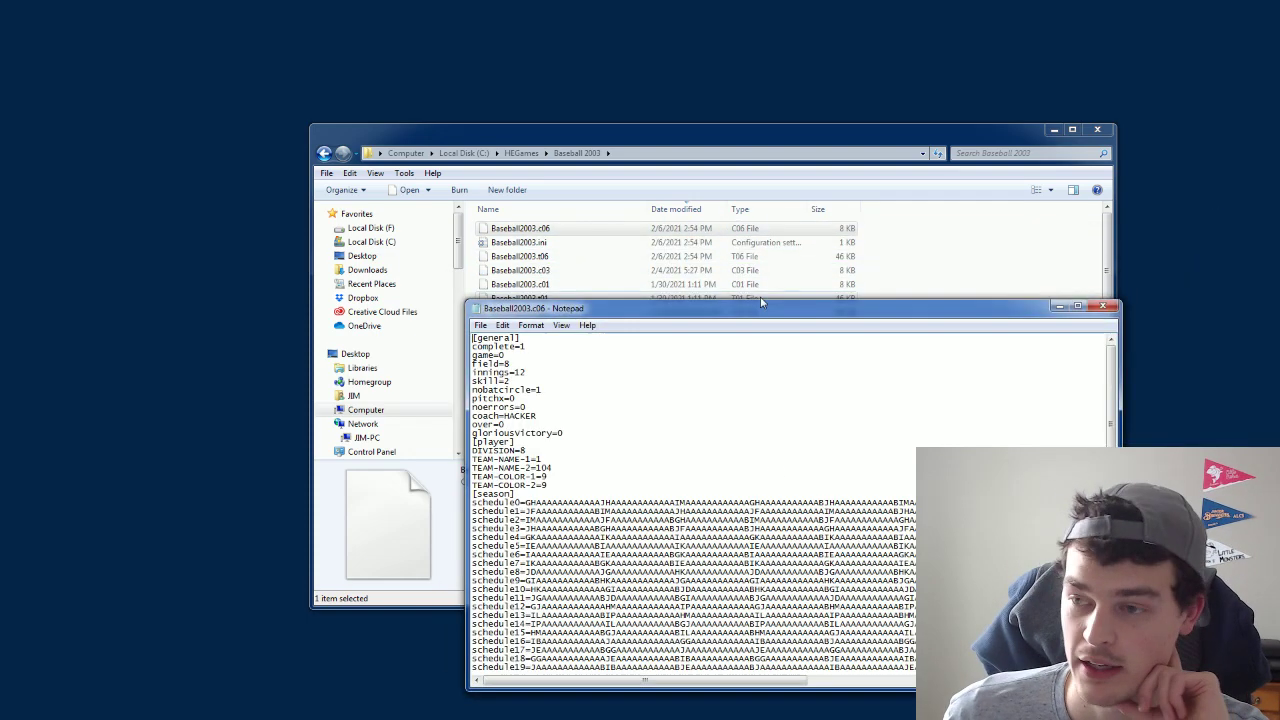
Move and enlarge the Notepad window to show the [general] and roster lines.
drag(844, 310, 712, 33)
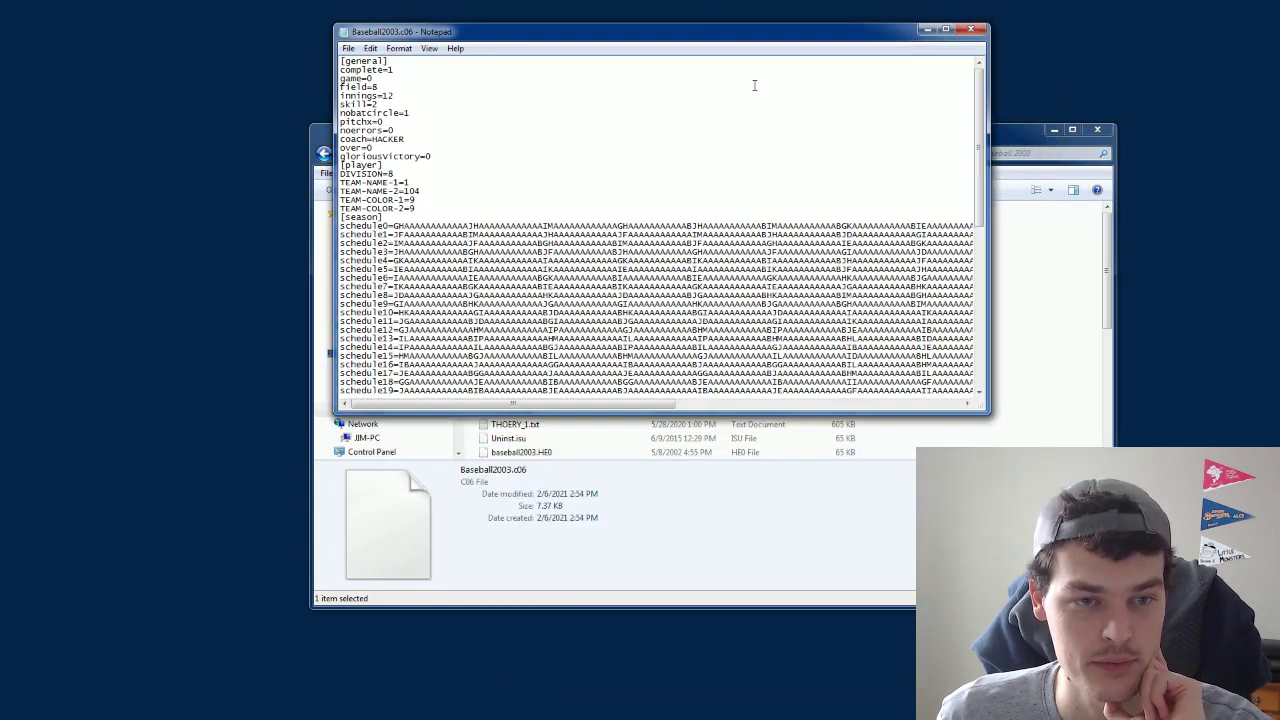
mouse_move(987, 416)
mouse_down()
mouse_move(1236, 690)
mouse_move(1258, 660)
mouse_up()
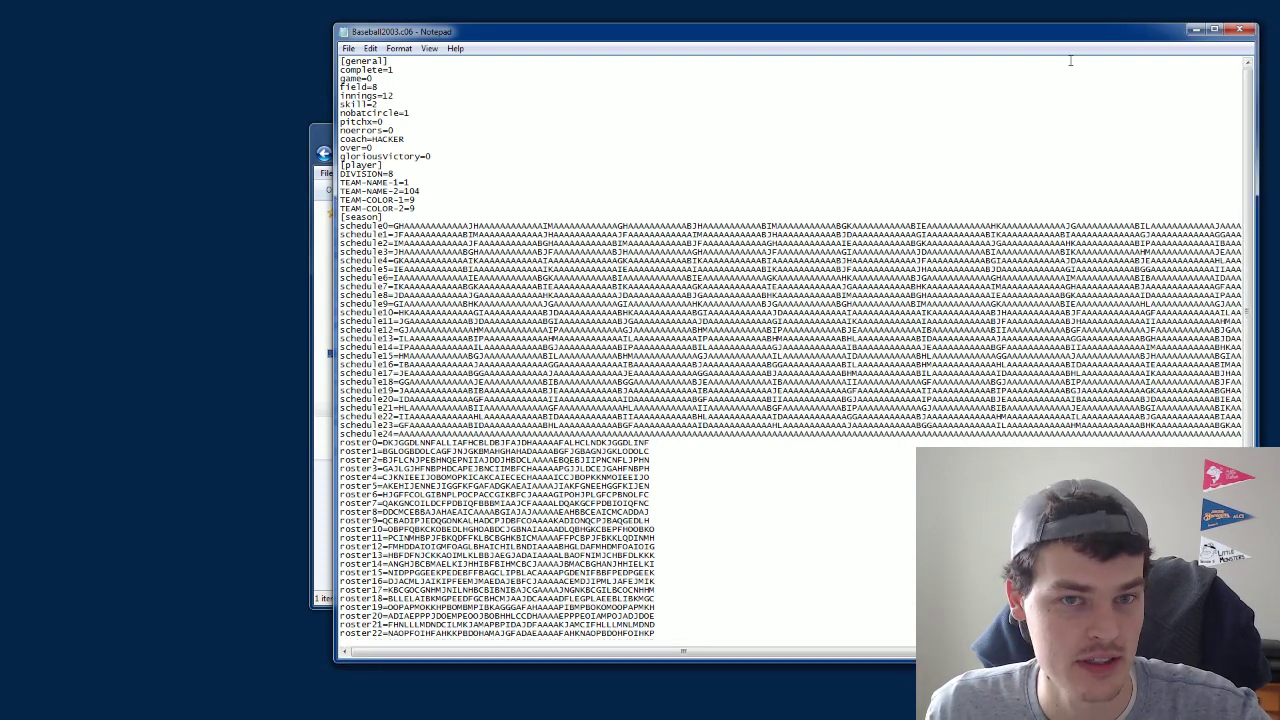
mouse_move(1114, 27)
mouse_down()
mouse_move(1106, 63)
mouse_move(1064, 80)
mouse_up()
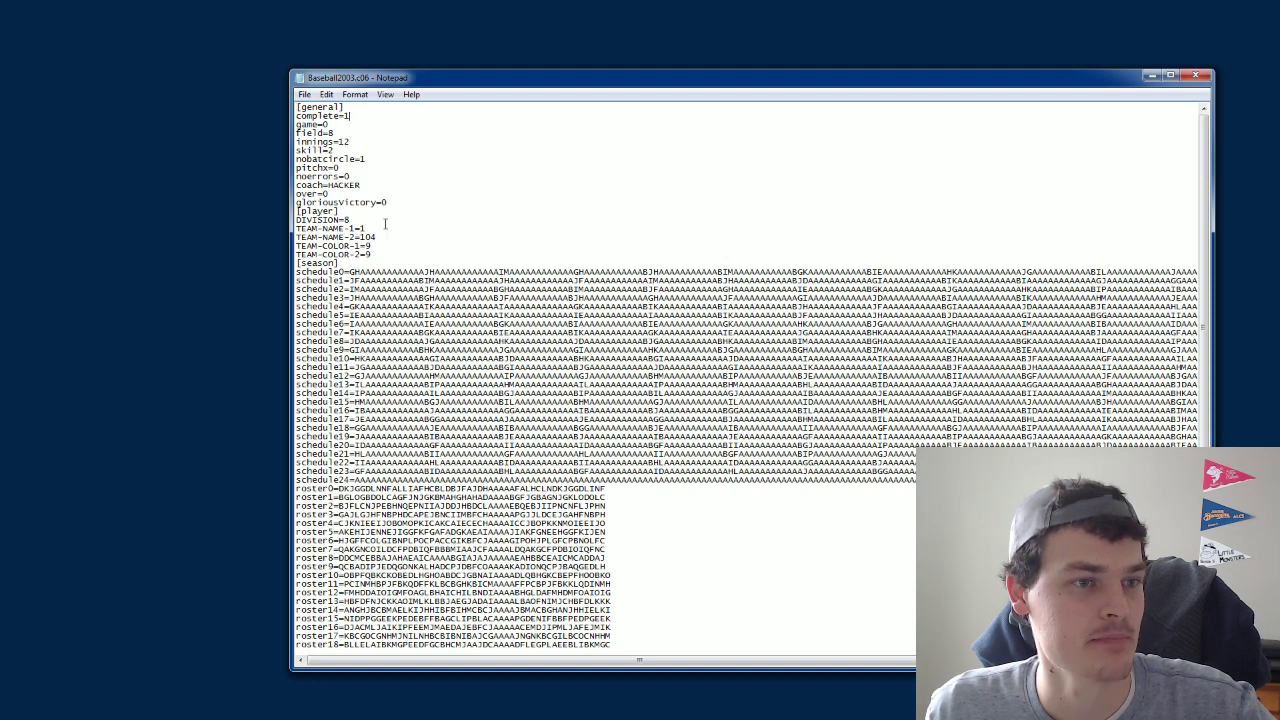
drag(298, 106, 362, 110)
click(380, 119)
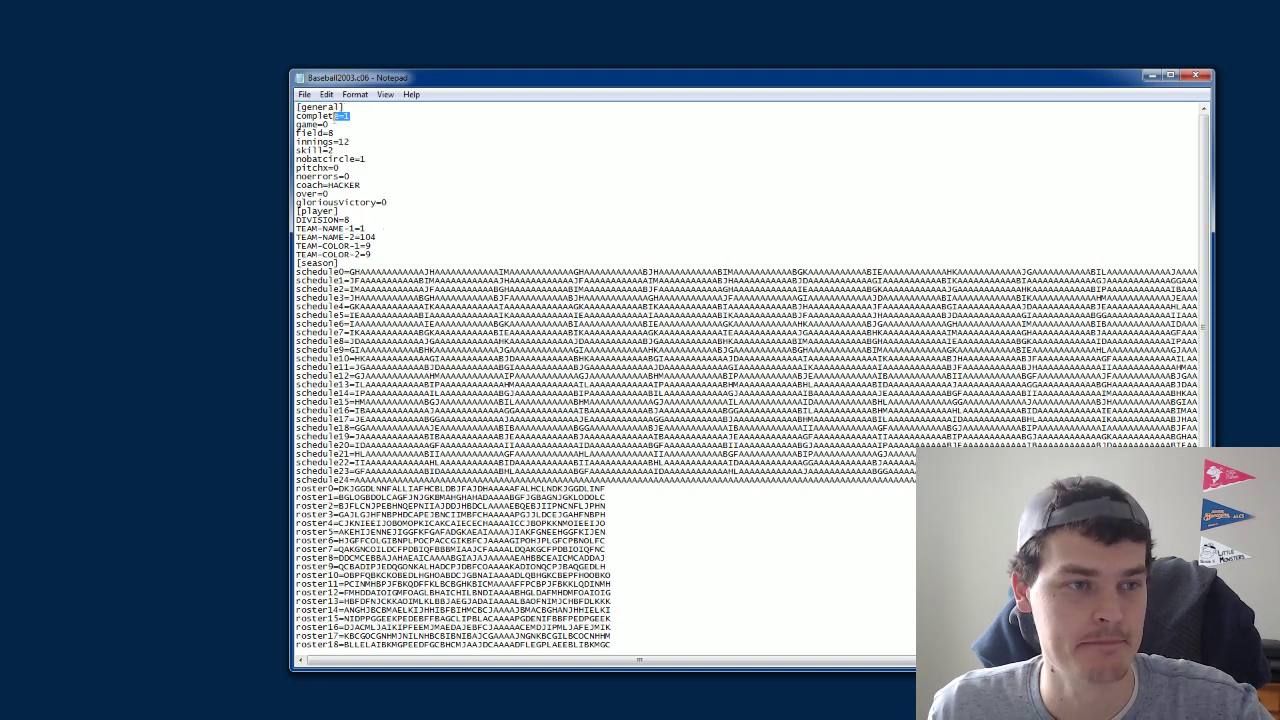
key(shift+Down)
key(shift+Up)
key(shift+Left)
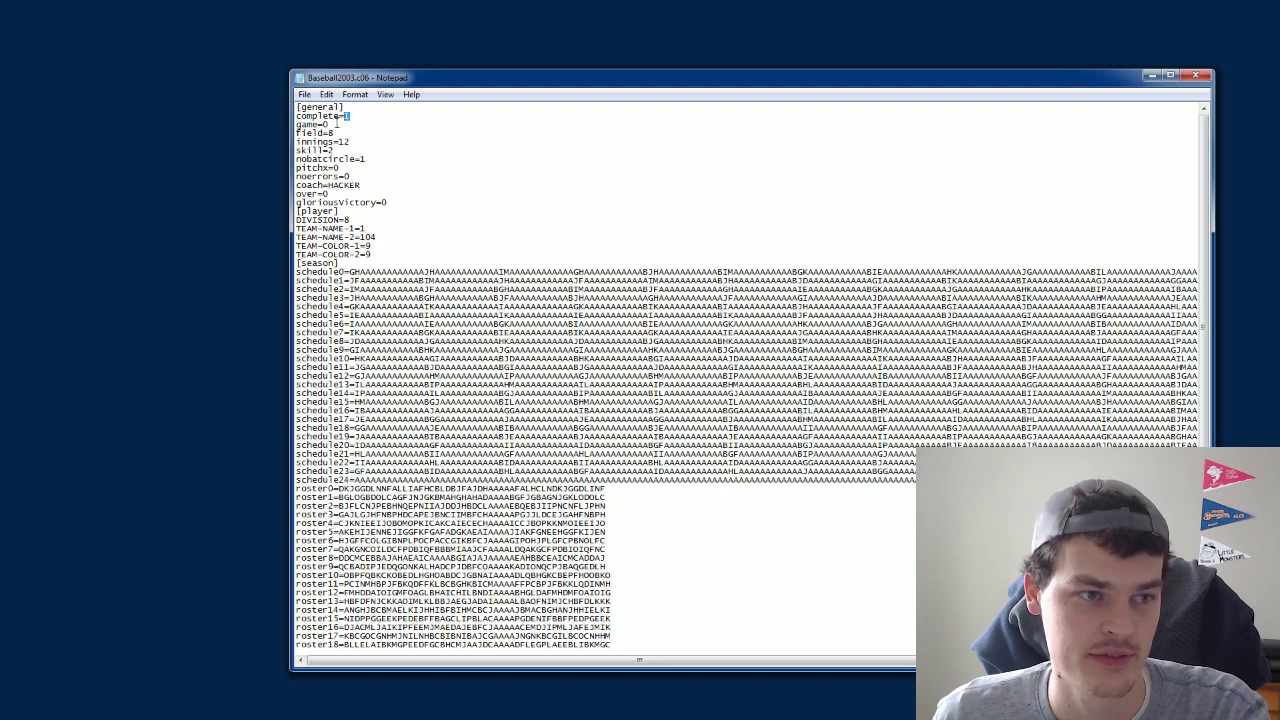
Change the game value in the save file to 13.
drag(329, 124, 323, 124)
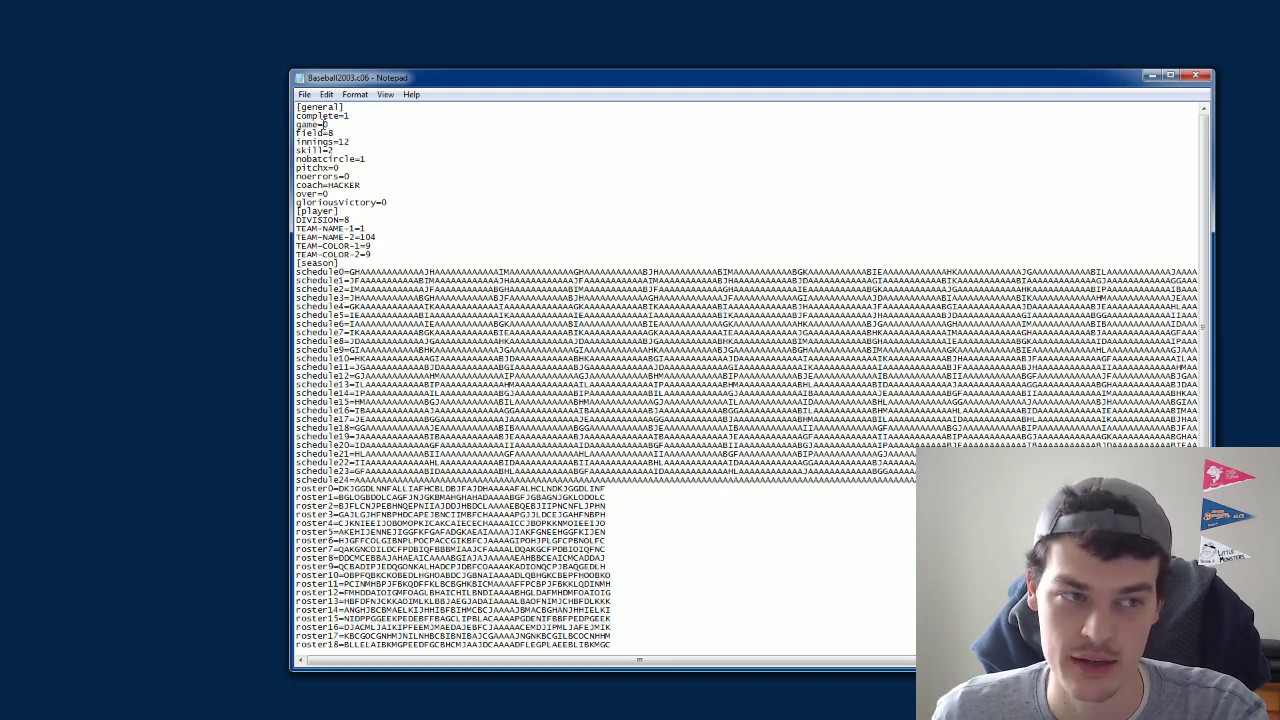
click(381, 110)
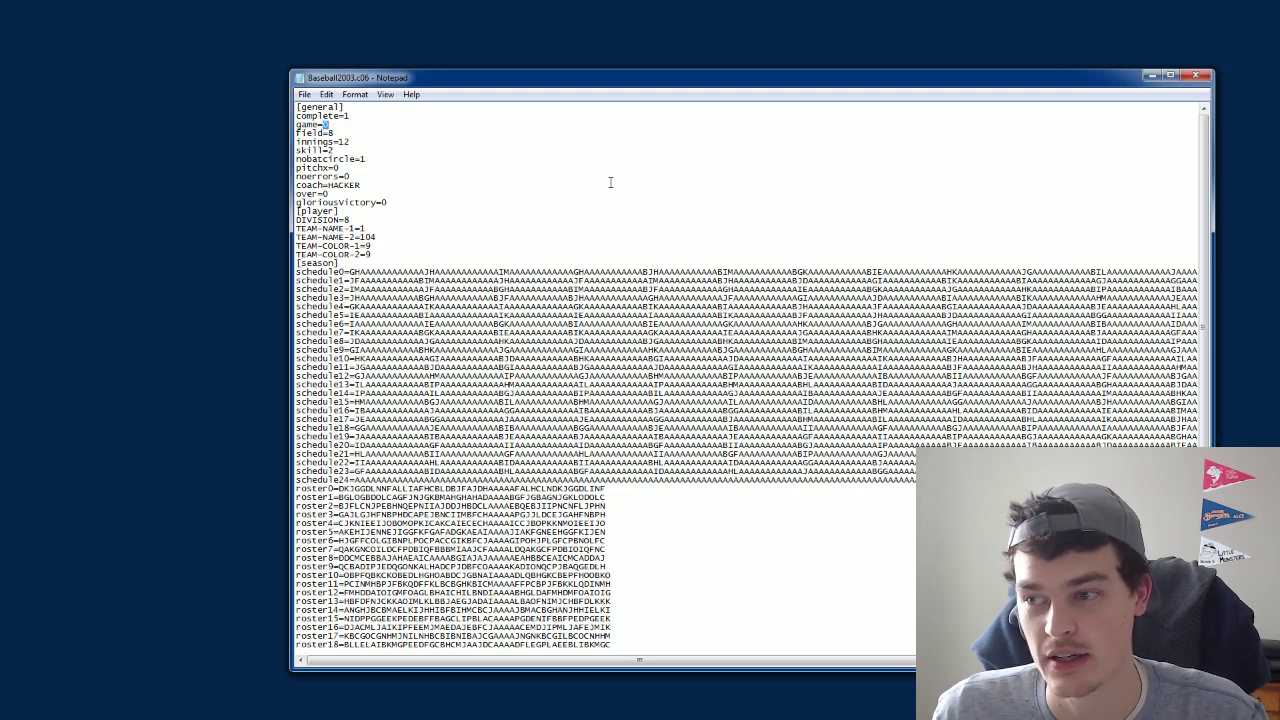
click(400, 111)
text(1)
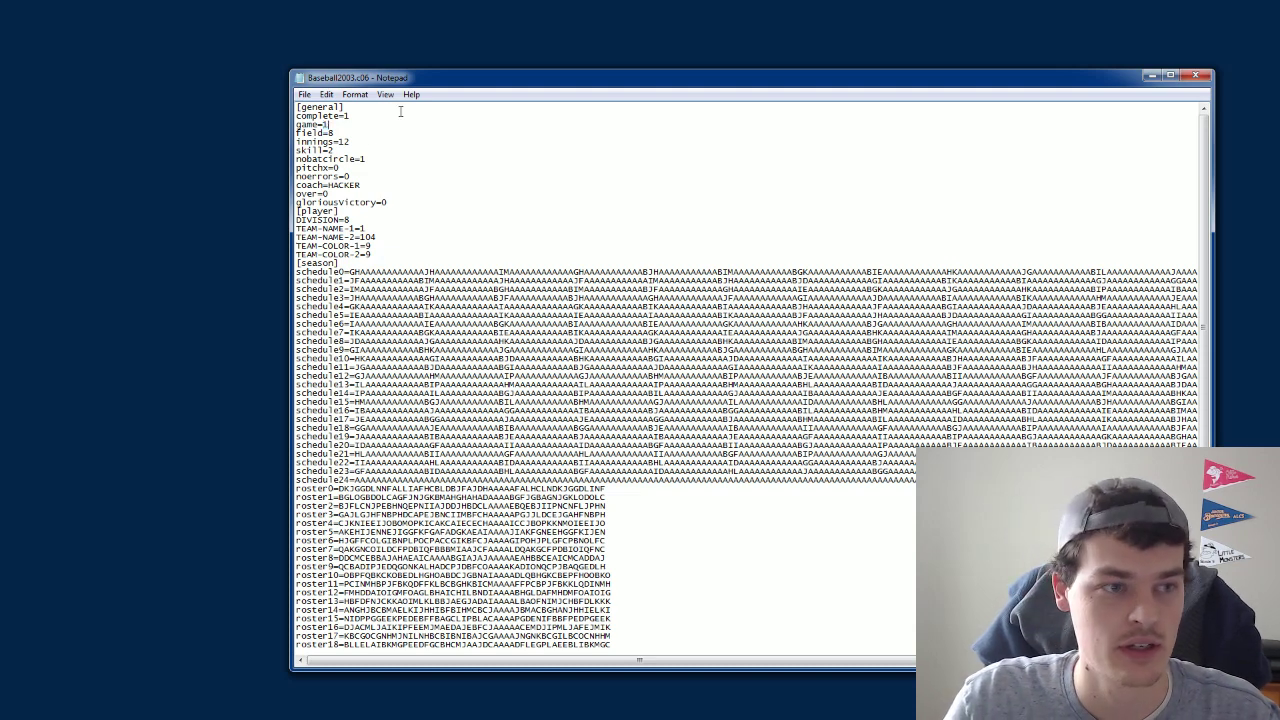
text(4)
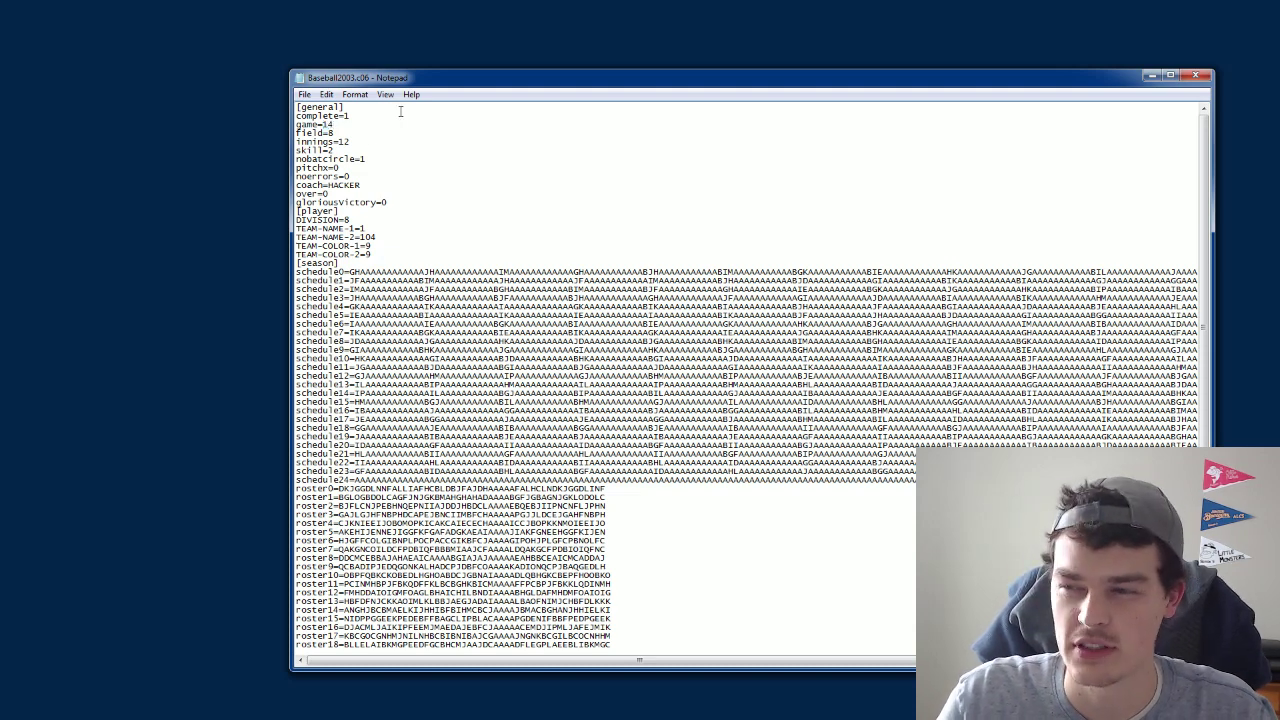
key(BackSpace)
text(3)
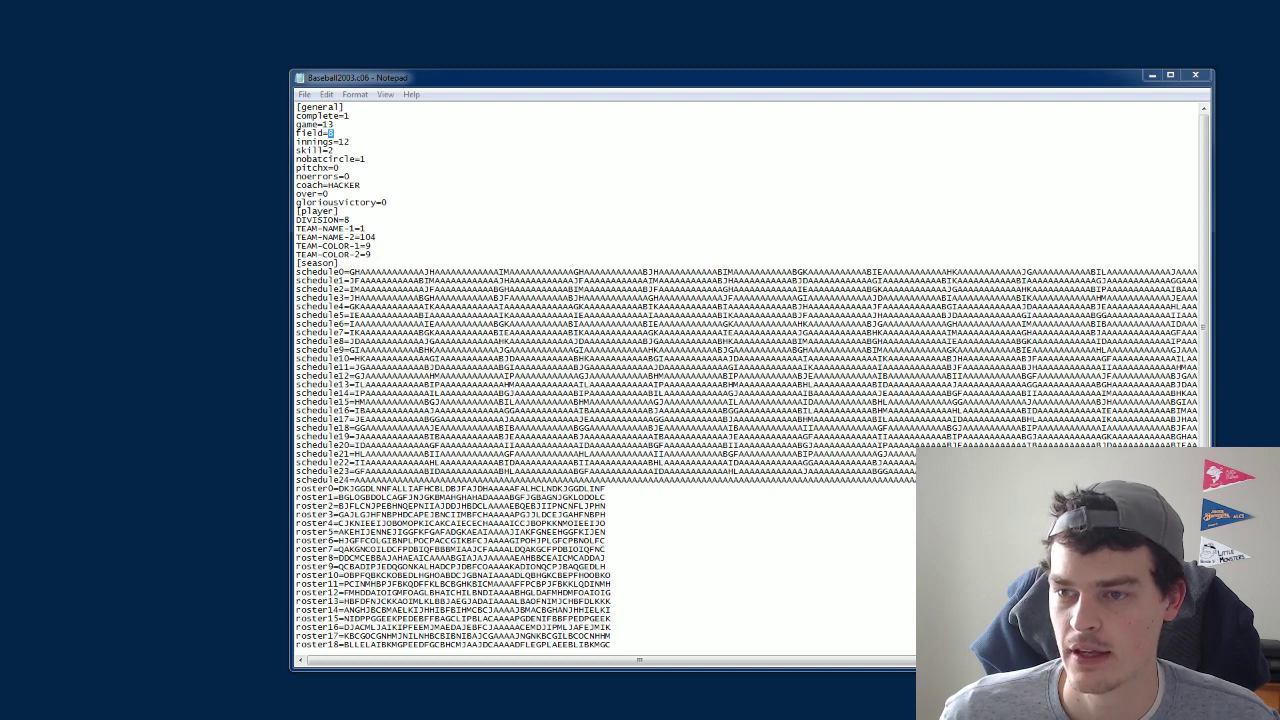
Place the Google Sheet beside Notepad and copy the fields2001 code values.
mouse_move(1275, 121)
mouse_down()
mouse_move(955, 121)
mouse_move(969, 92)
mouse_up()
drag(402, 85, 291, 82)
click(1136, 73)
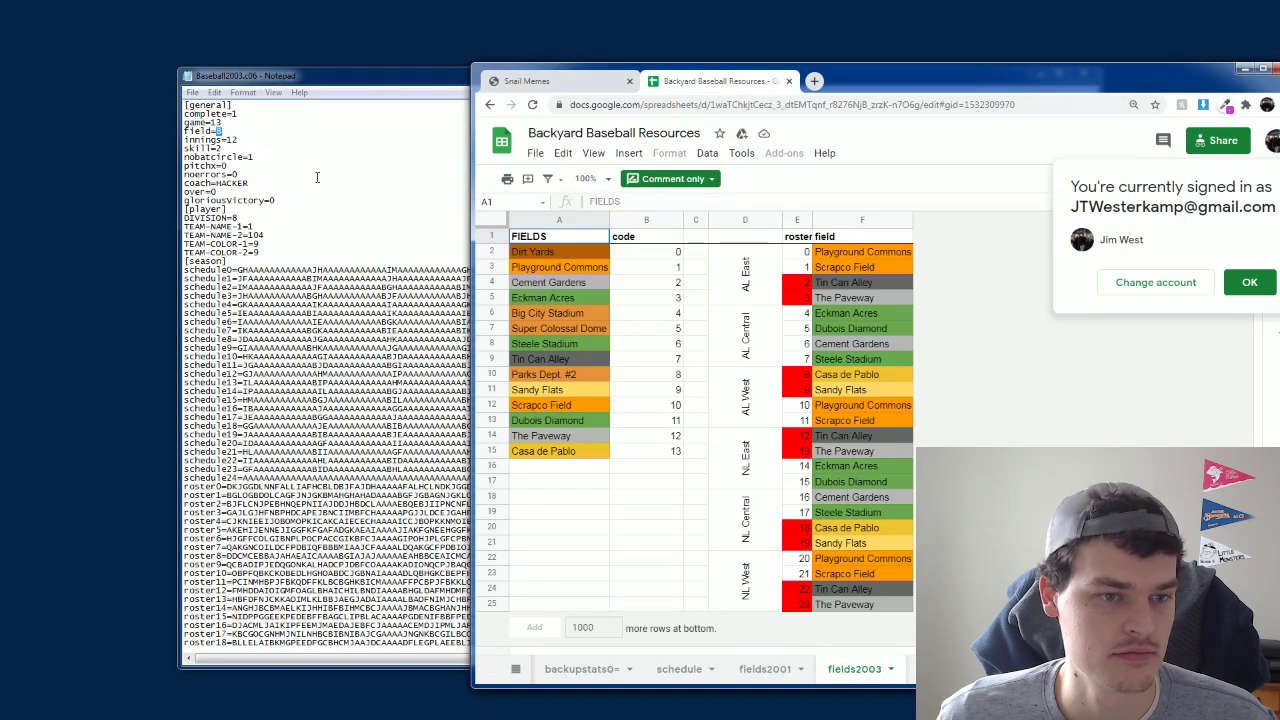
drag(670, 374, 560, 374)
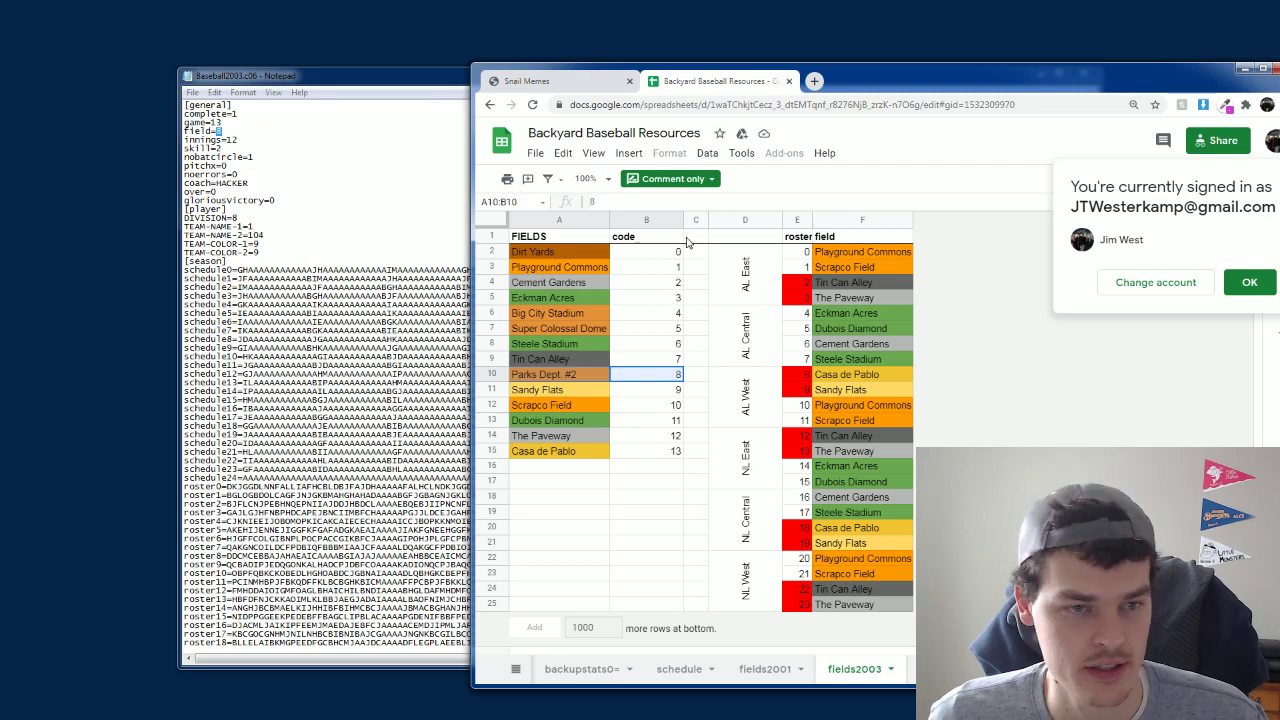
drag(670, 251, 675, 451)
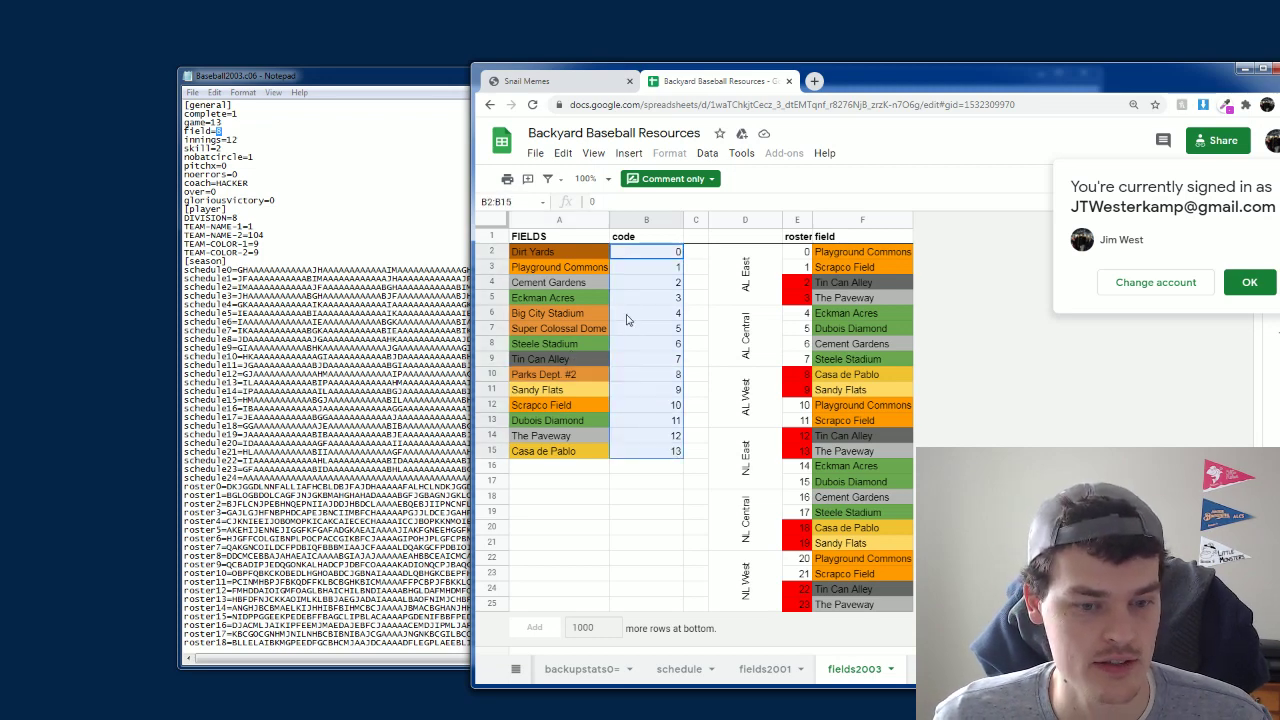
click(745, 670)
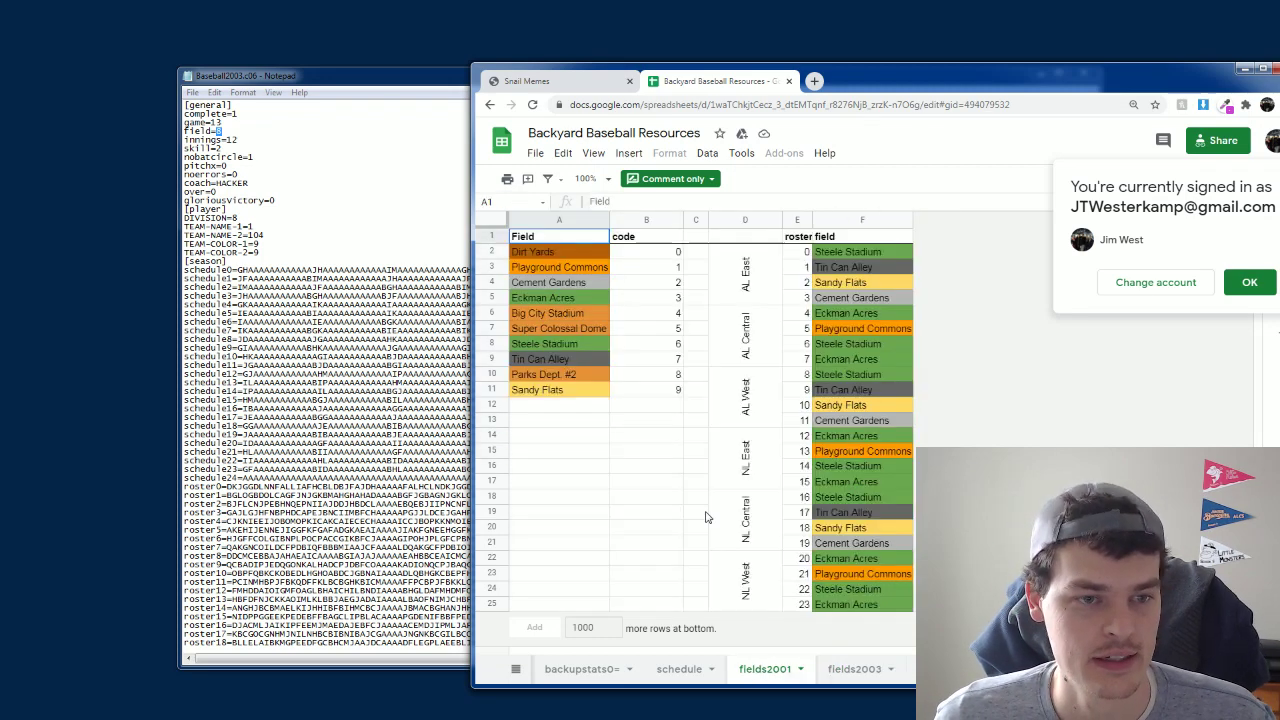
drag(669, 256, 665, 395)
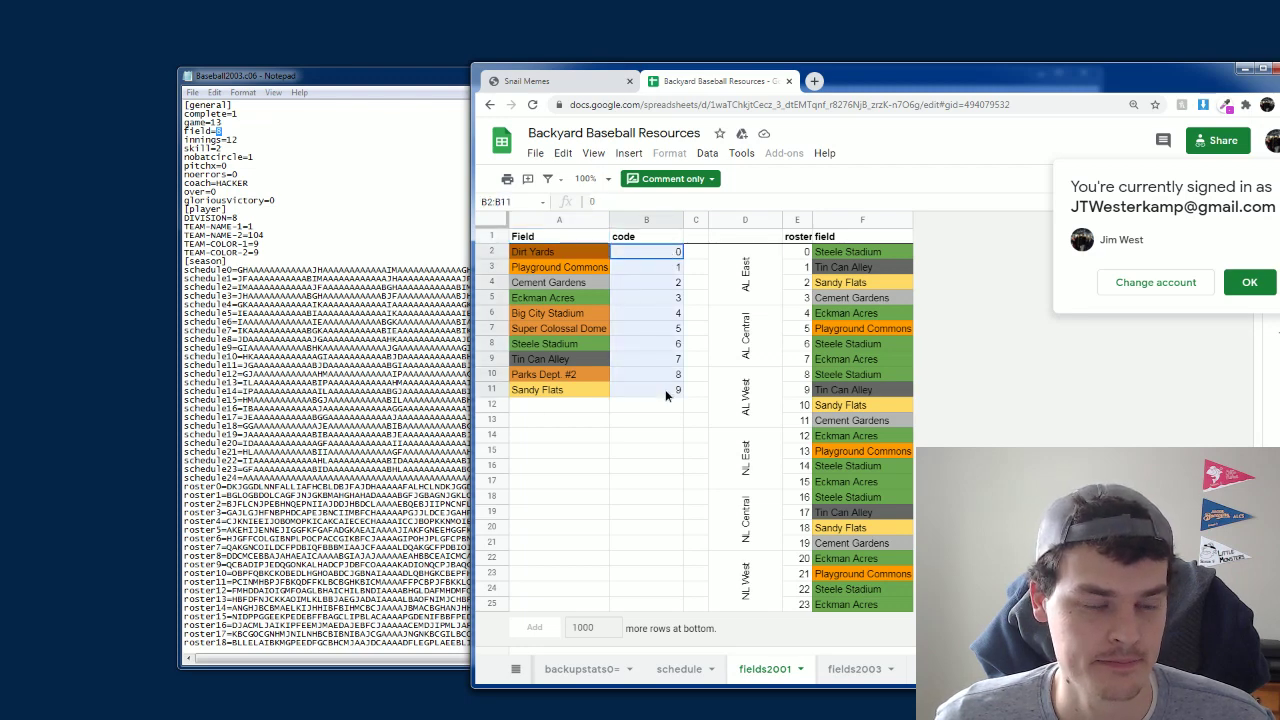
key(ctrl+c)
Check the fields2003 codes for Dubois Diamond (11) and Big City Stadium (4).
click(348, 112)
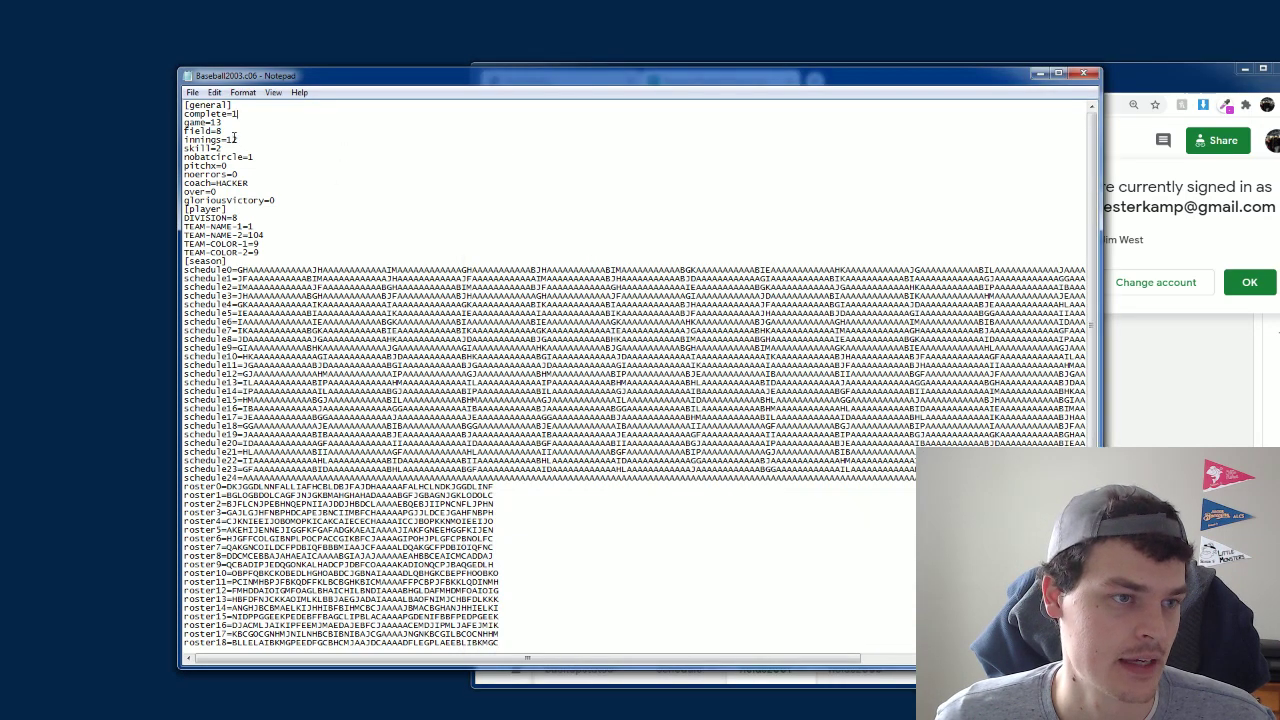
key(alt+Tab)
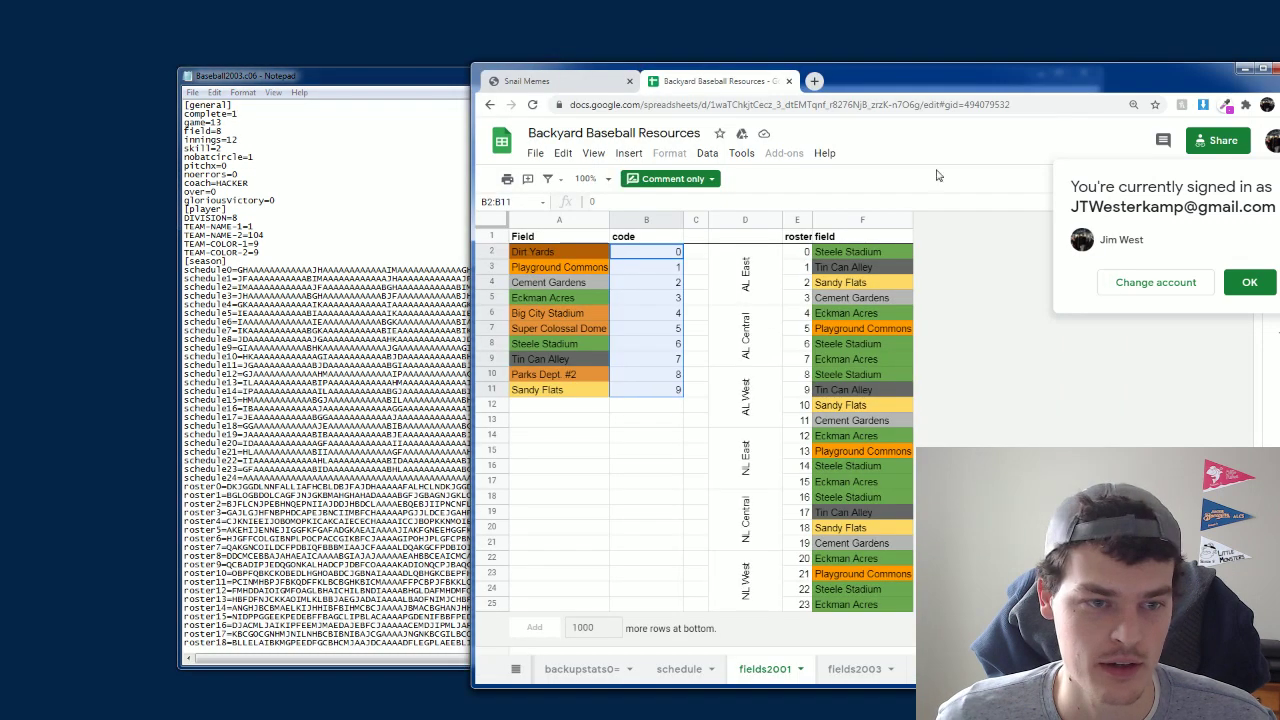
click(855, 669)
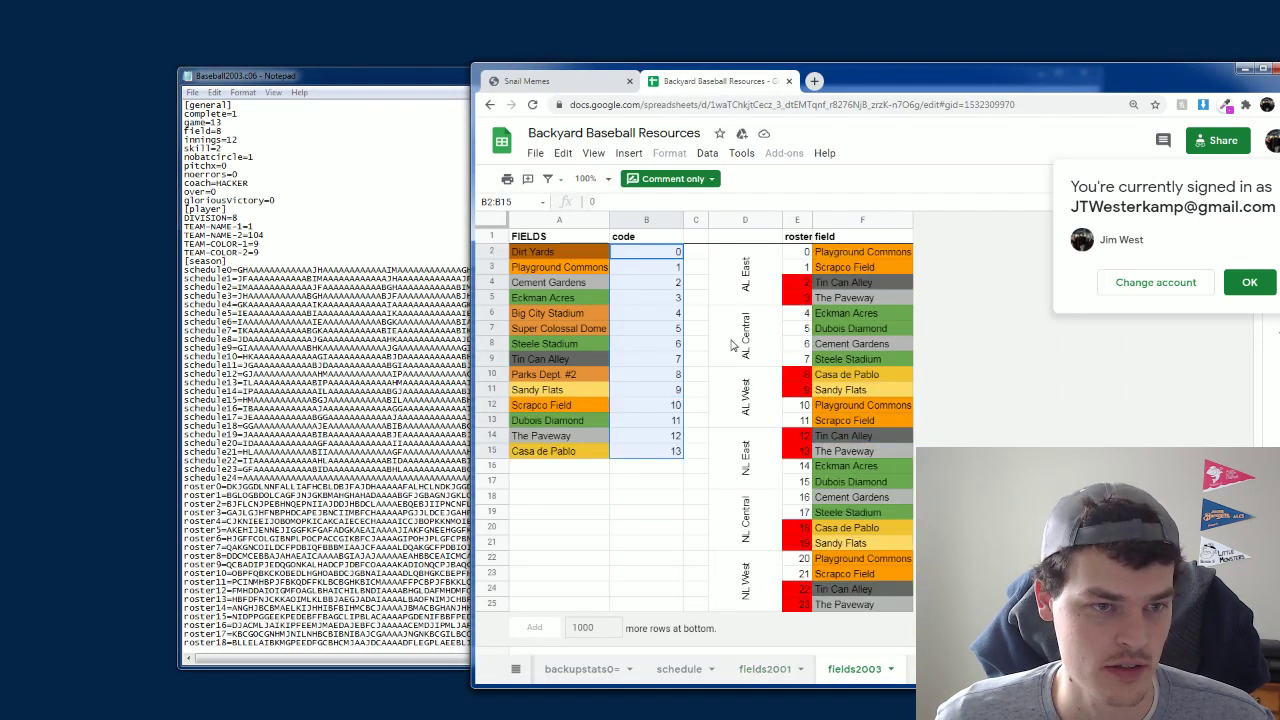
click(655, 424)
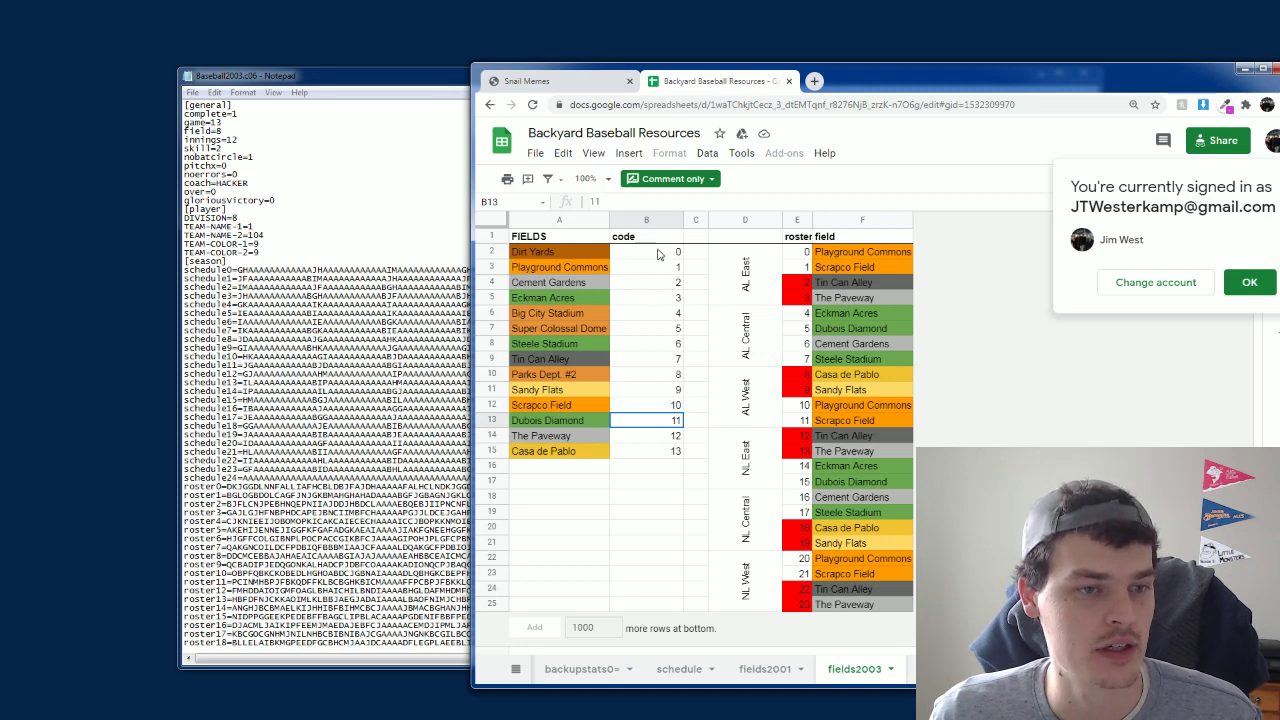
click(662, 318)
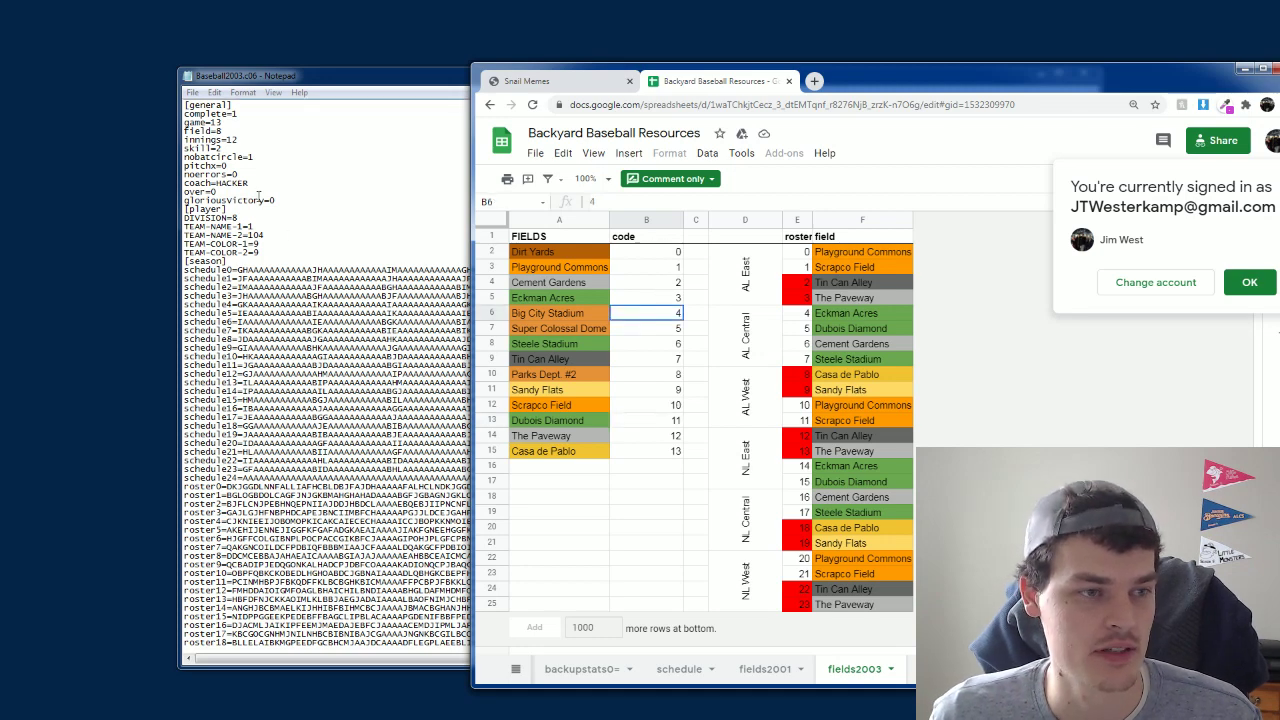
Replace the innings=12 line with innings=1.
click(223, 131)
text(4)
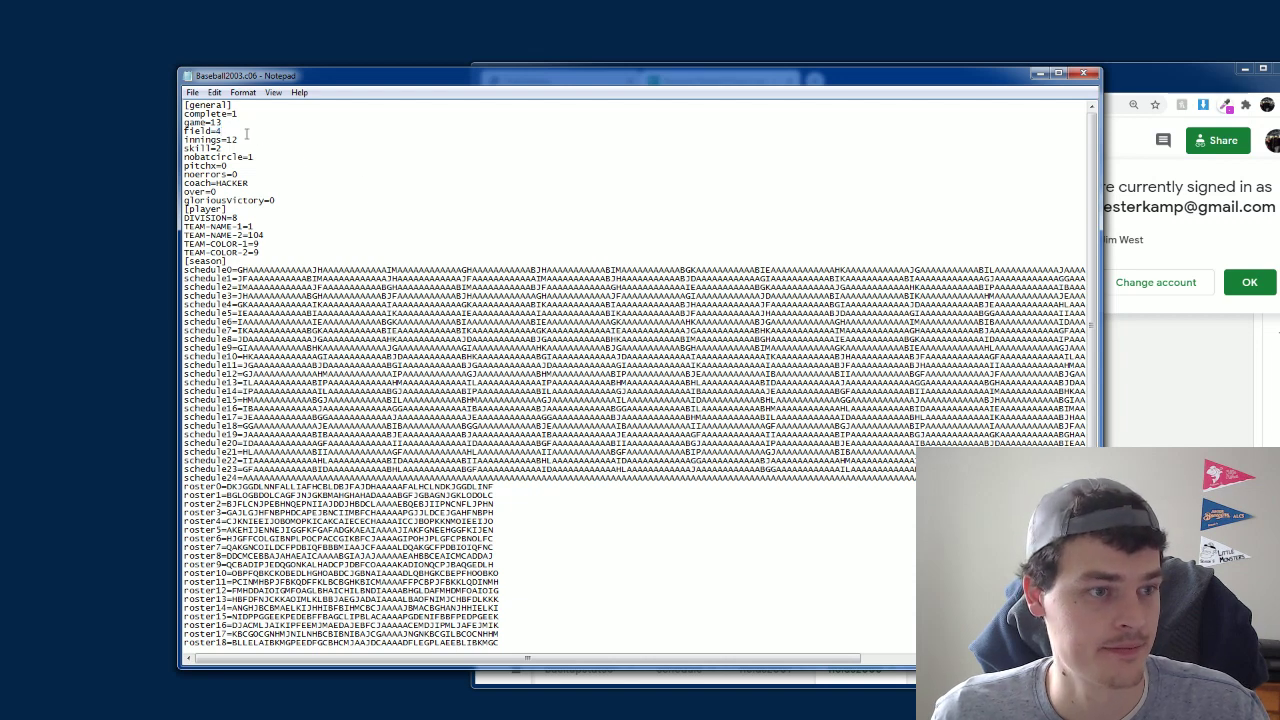
drag(238, 140, 225, 140)
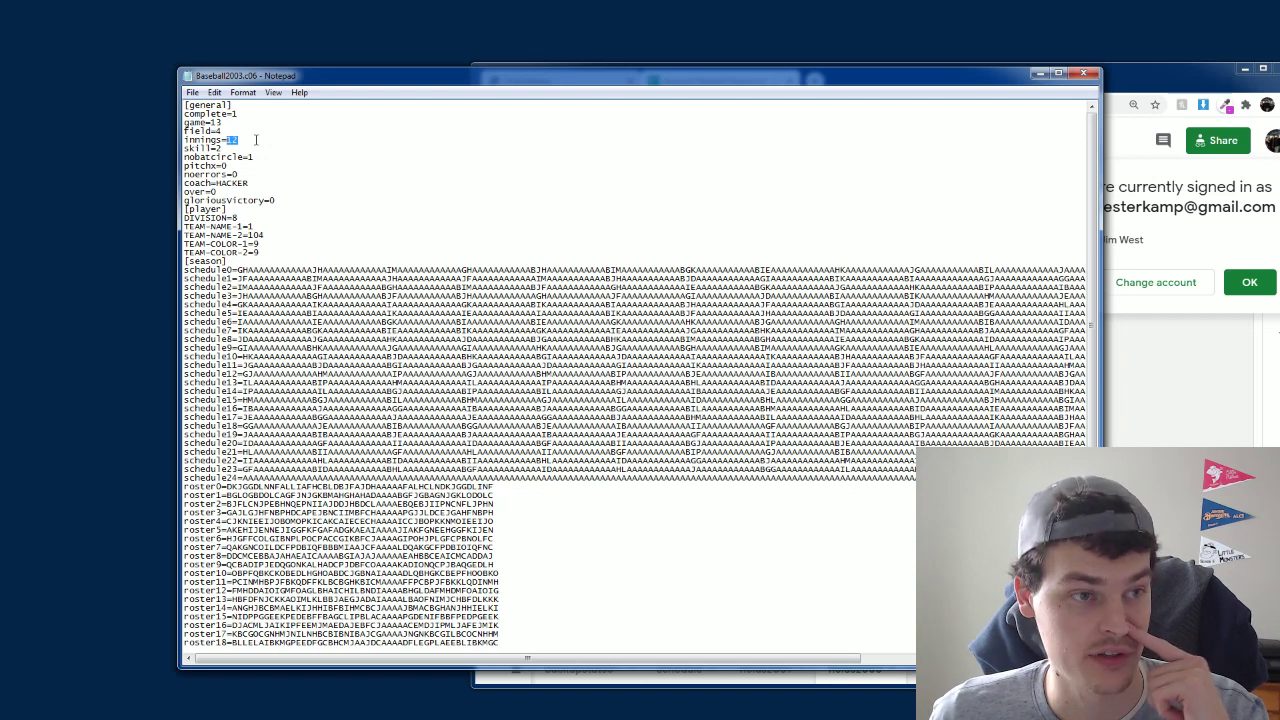
click(242, 140)
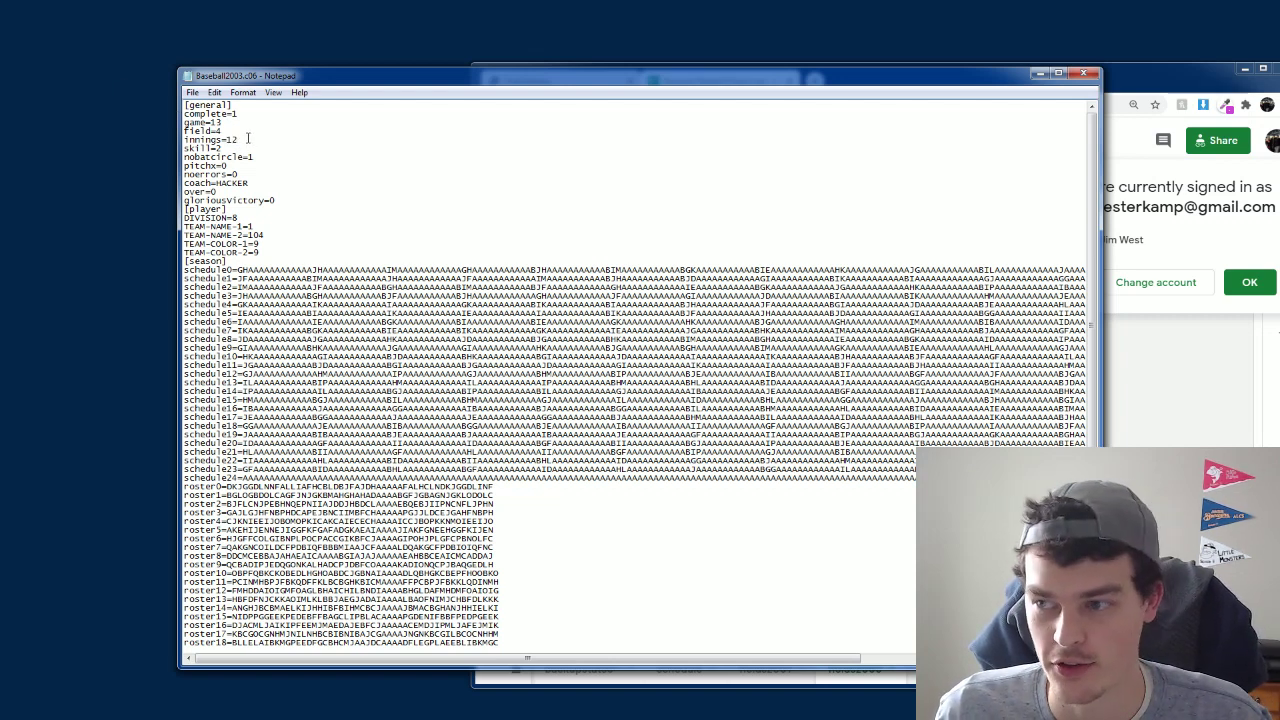
drag(248, 138, 184, 140)
text(innings=1)
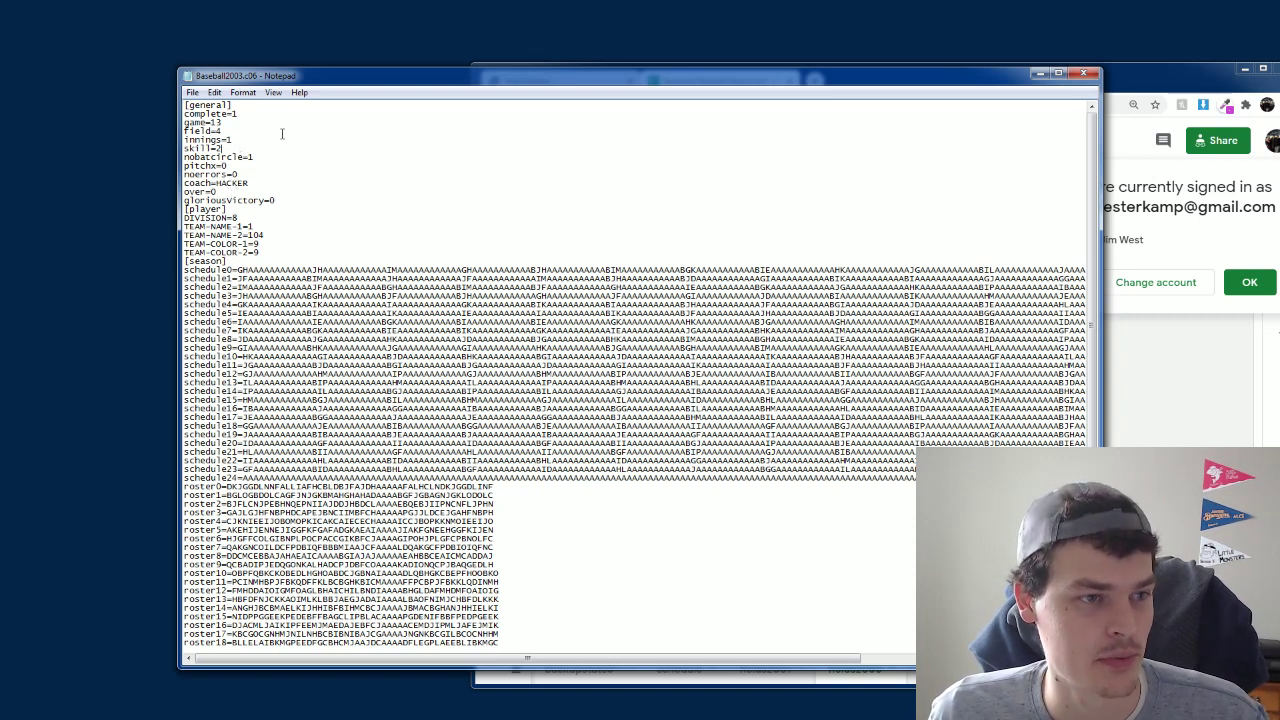
Replace the skill value with 0 and highlight the nobatcircle line.
double_click(218, 148)
text(1)
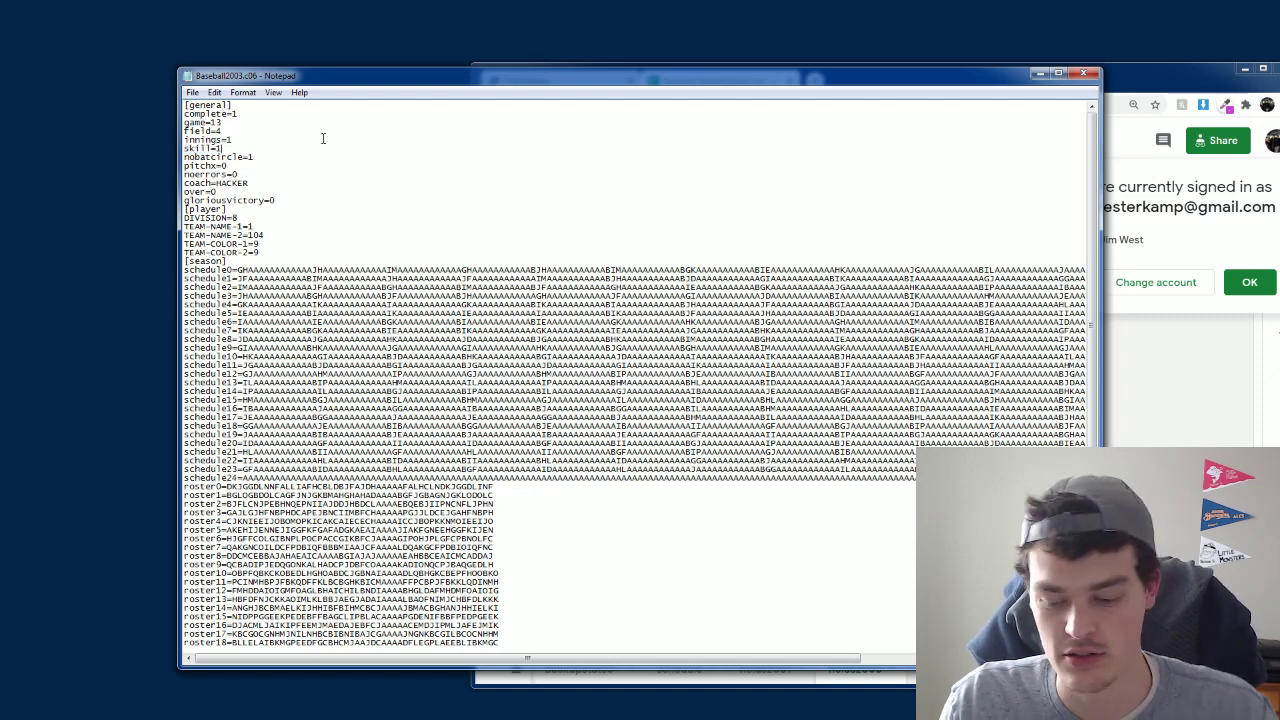
key(BackSpace)
text(0)
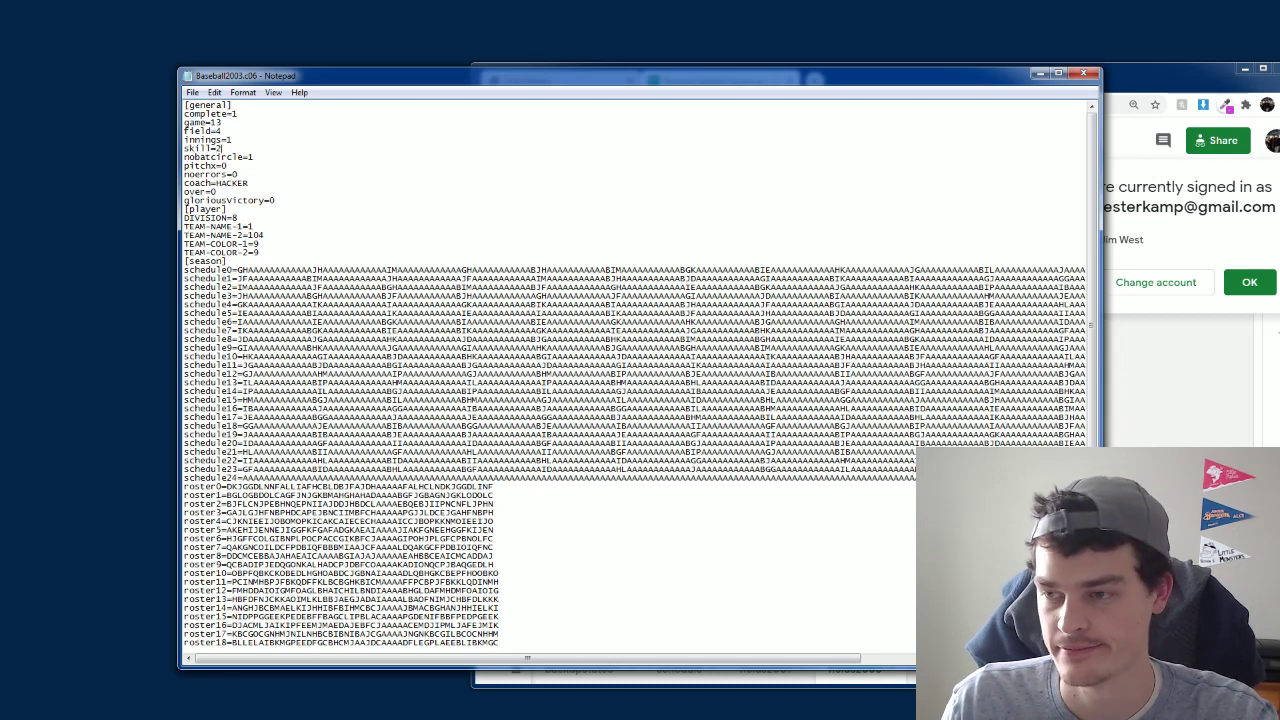
mouse_move(184, 156)
mouse_down()
mouse_move(256, 156)
mouse_move(184, 157)
mouse_up()
click(270, 156)
click(266, 154)
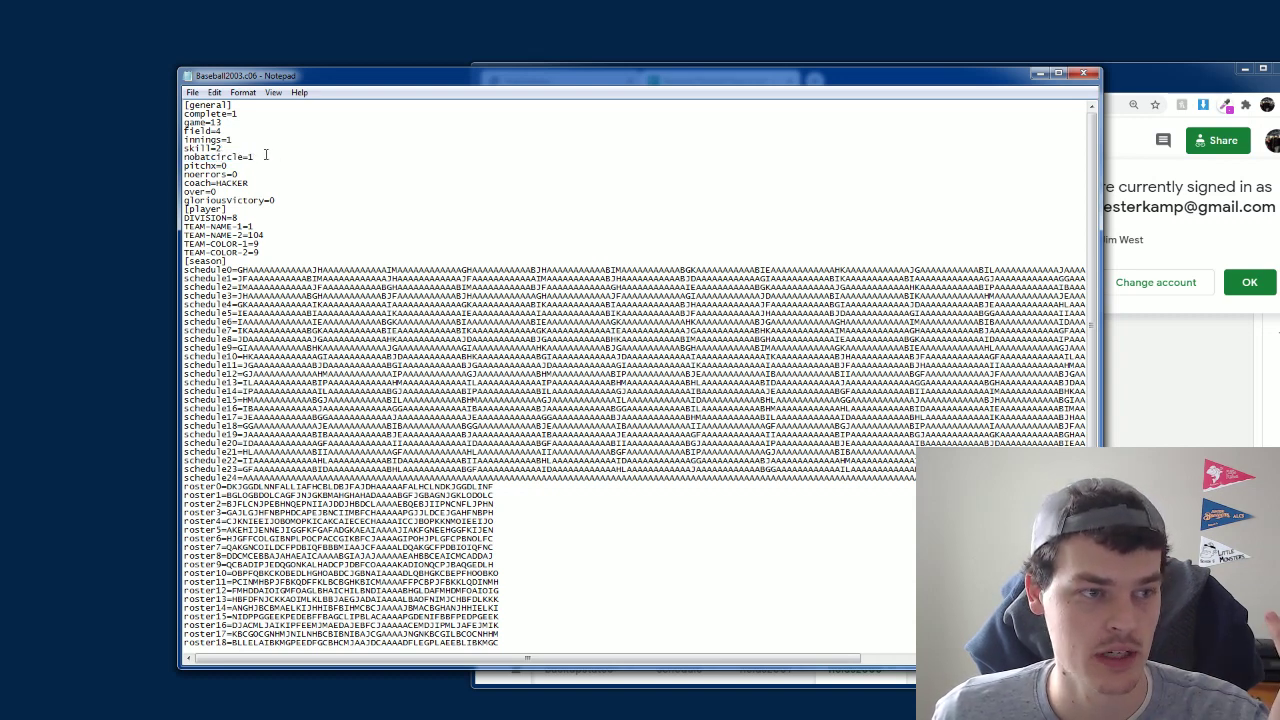
Set nobatcircle to 0 and pitchx to 1.
double_click(254, 156)
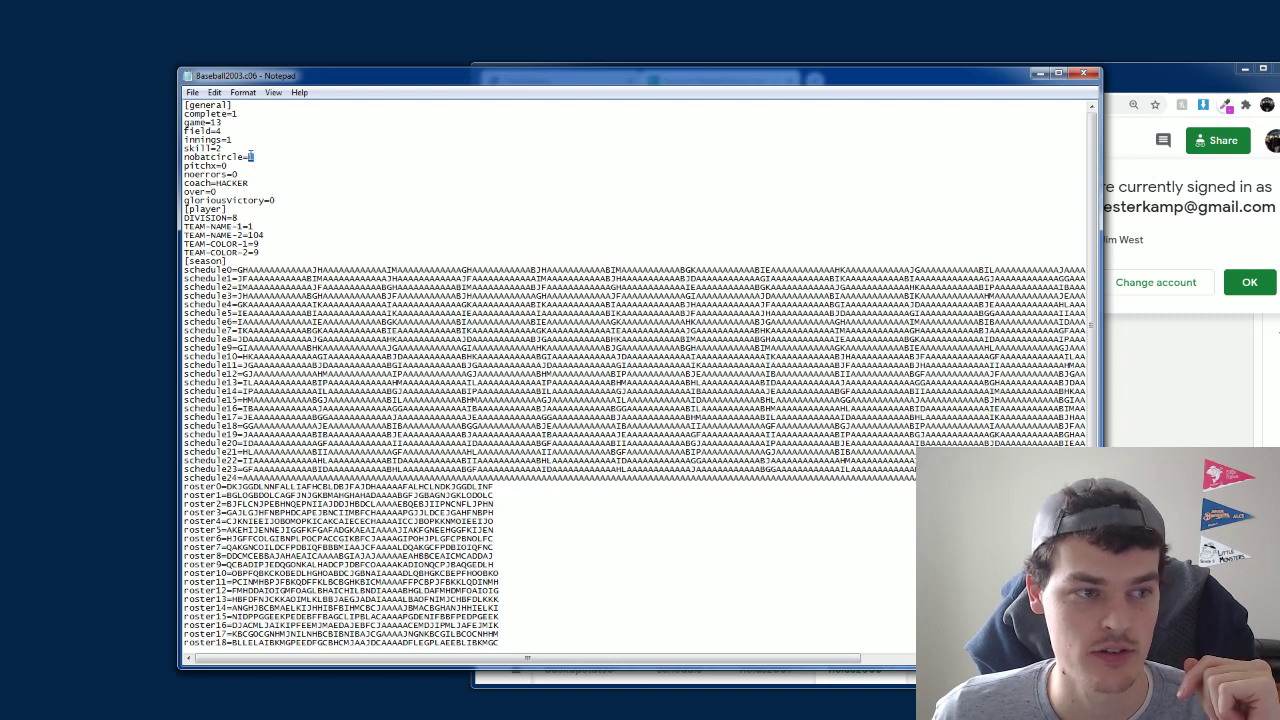
text(0)
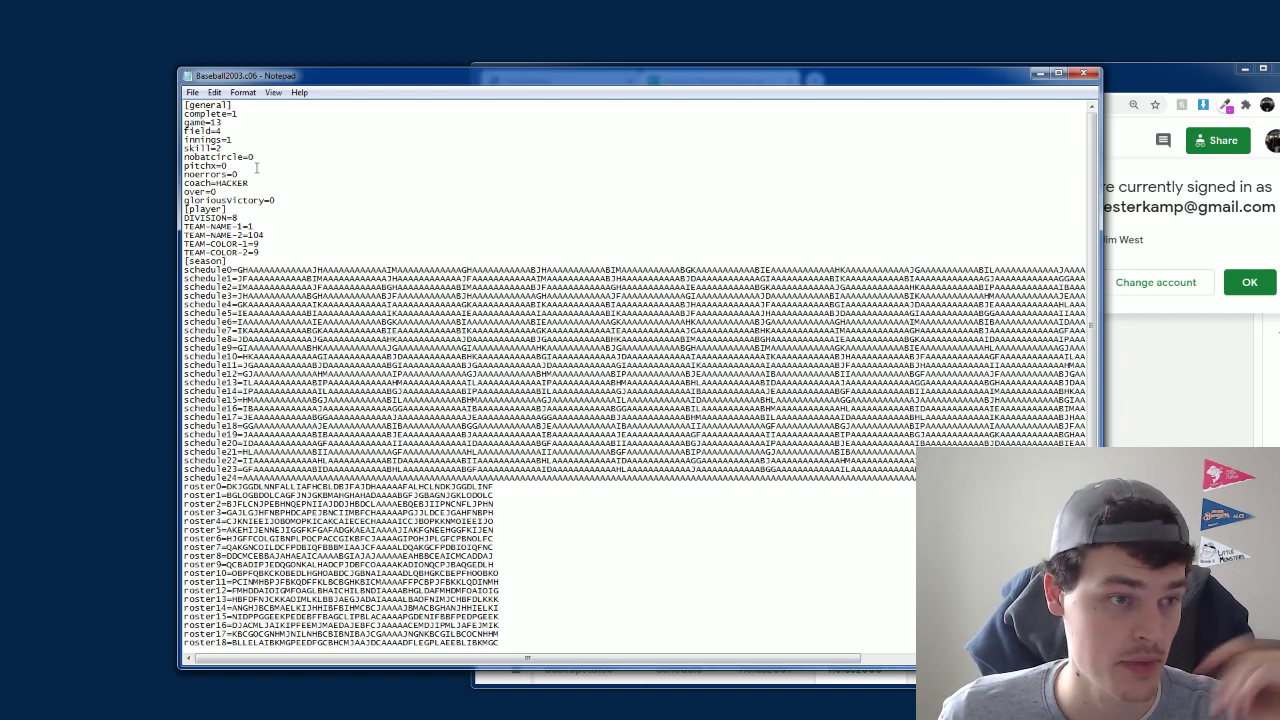
key(shift+Left)
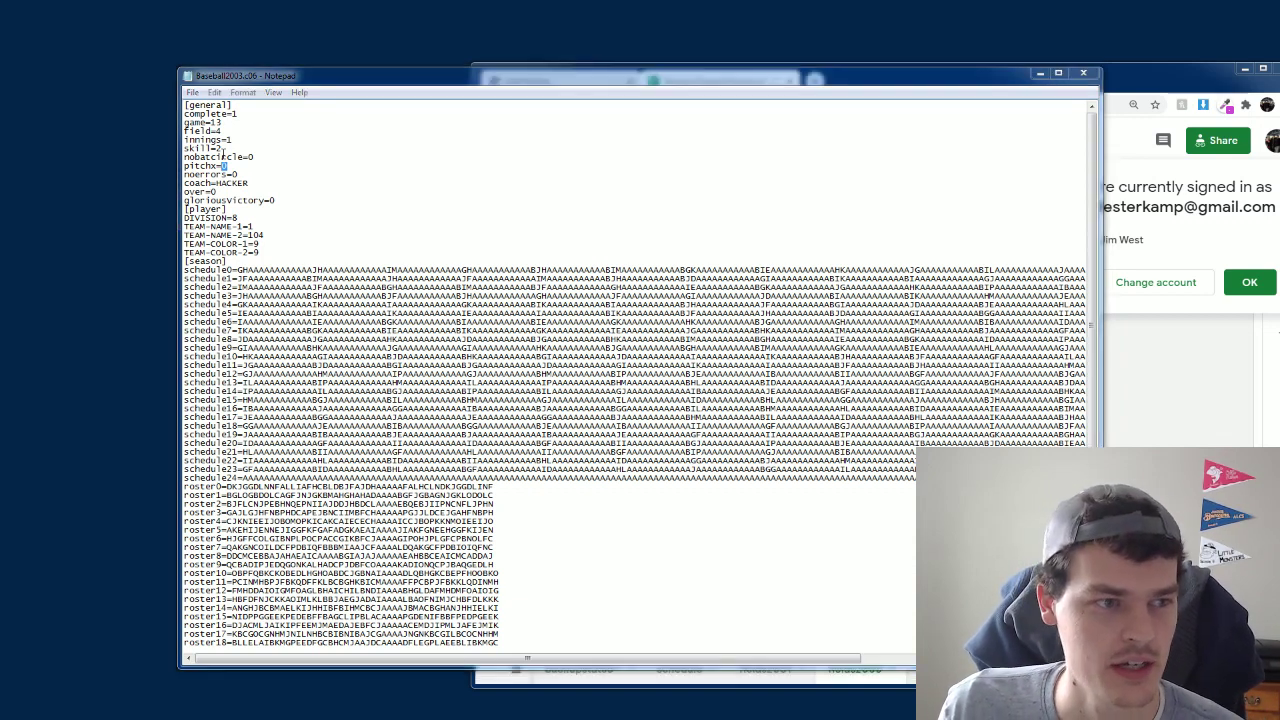
text(1)
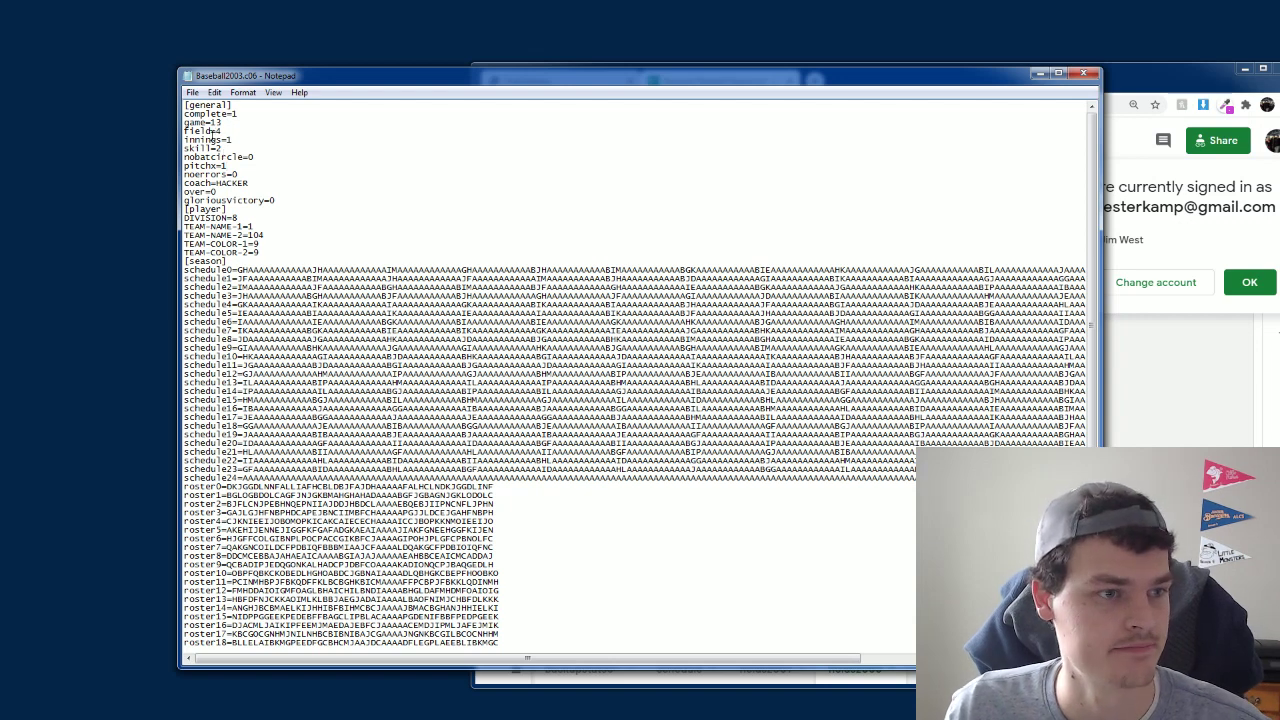
click(250, 175)
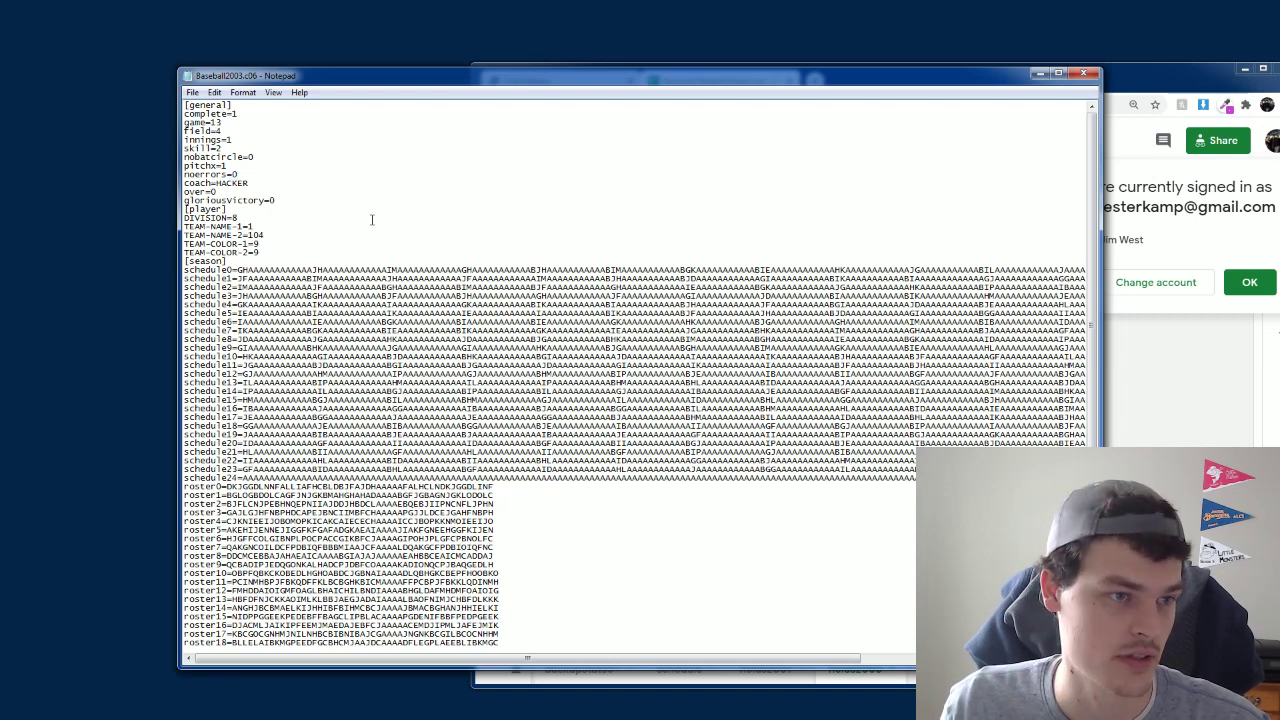
Review the coach, over and gloriousvictory lines, leaving over and gloriousvictory at 0.
mouse_move(238, 175)
mouse_down()
mouse_move(247, 185)
mouse_move(218, 192)
mouse_move(248, 183)
mouse_up()
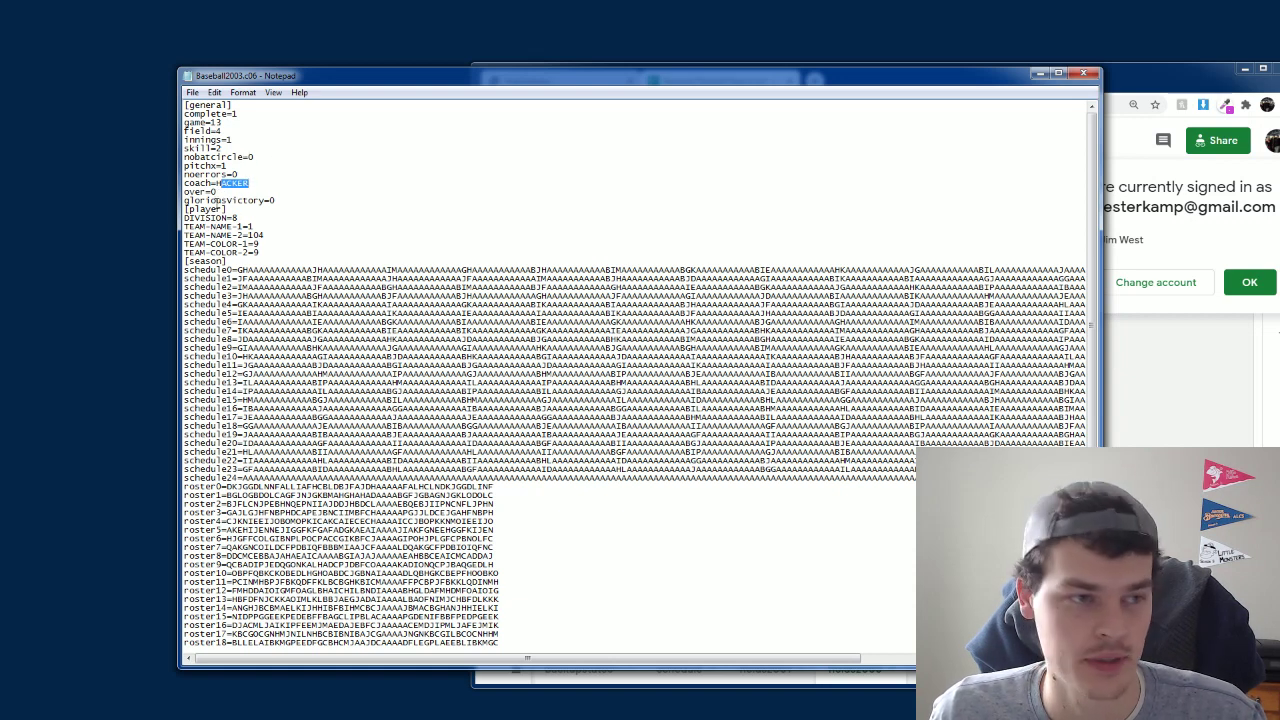
click(224, 192)
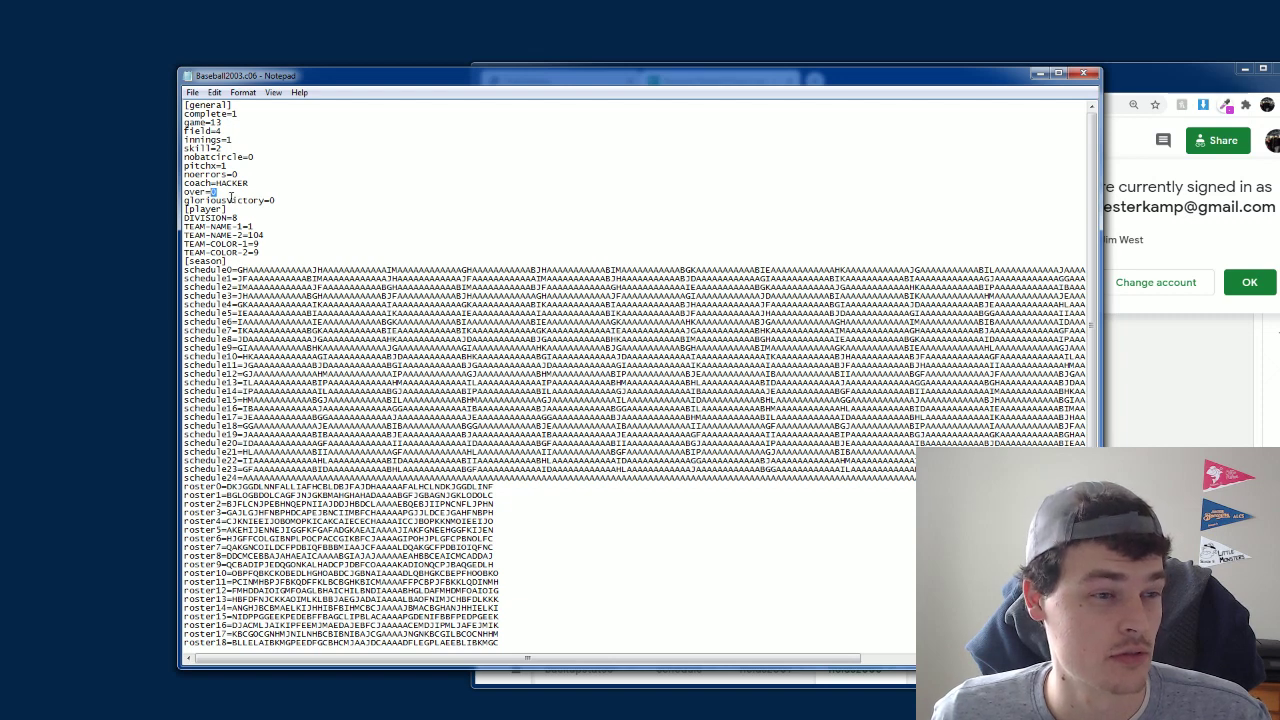
drag(249, 192, 137, 192)
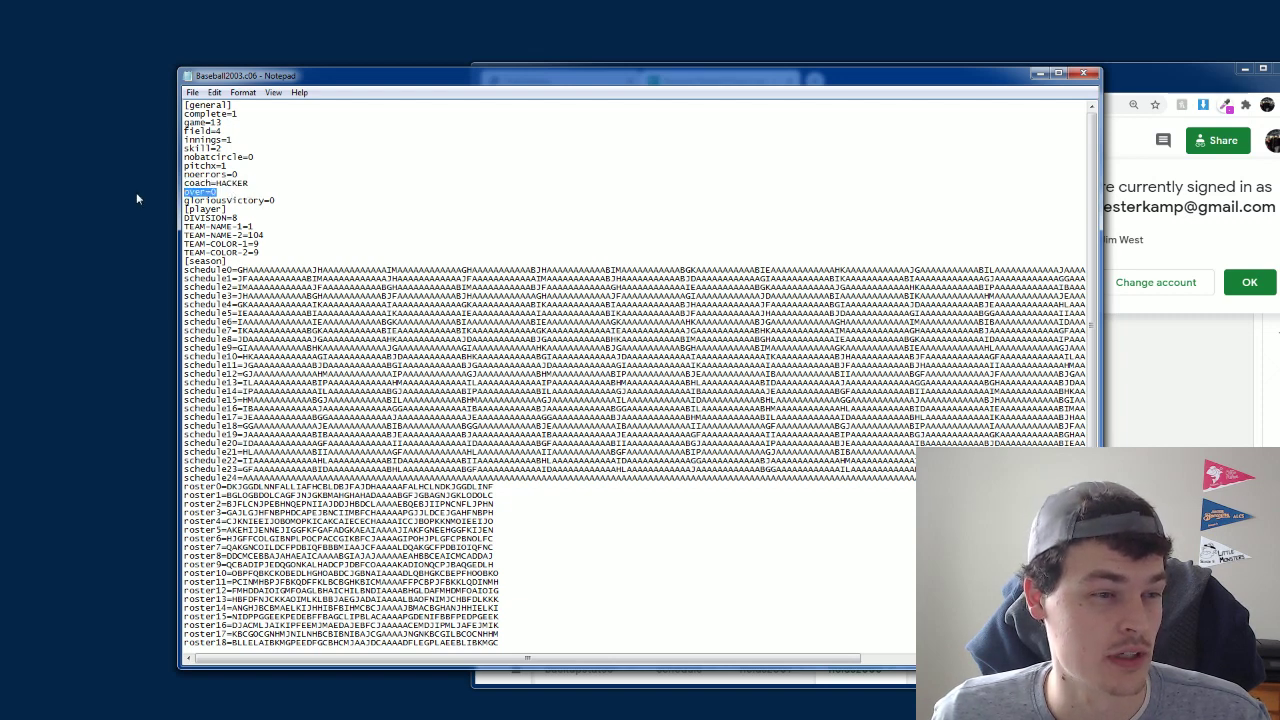
click(315, 206)
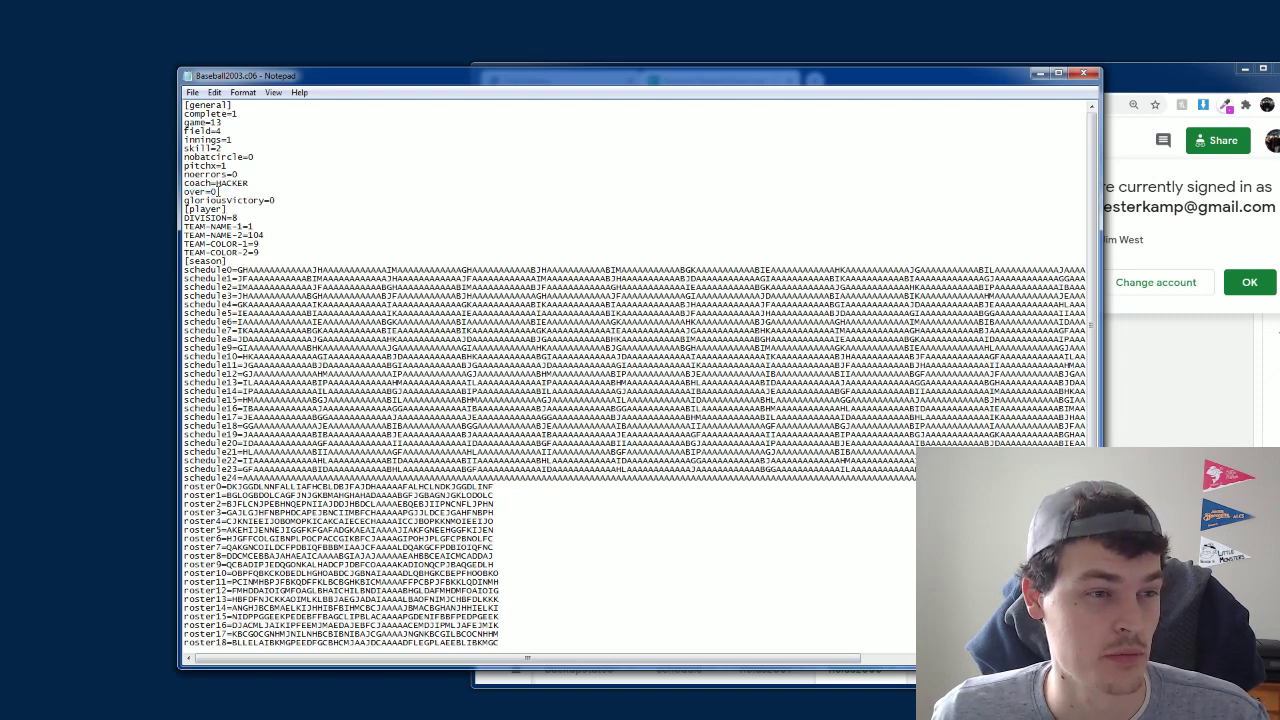
drag(220, 192, 211, 192)
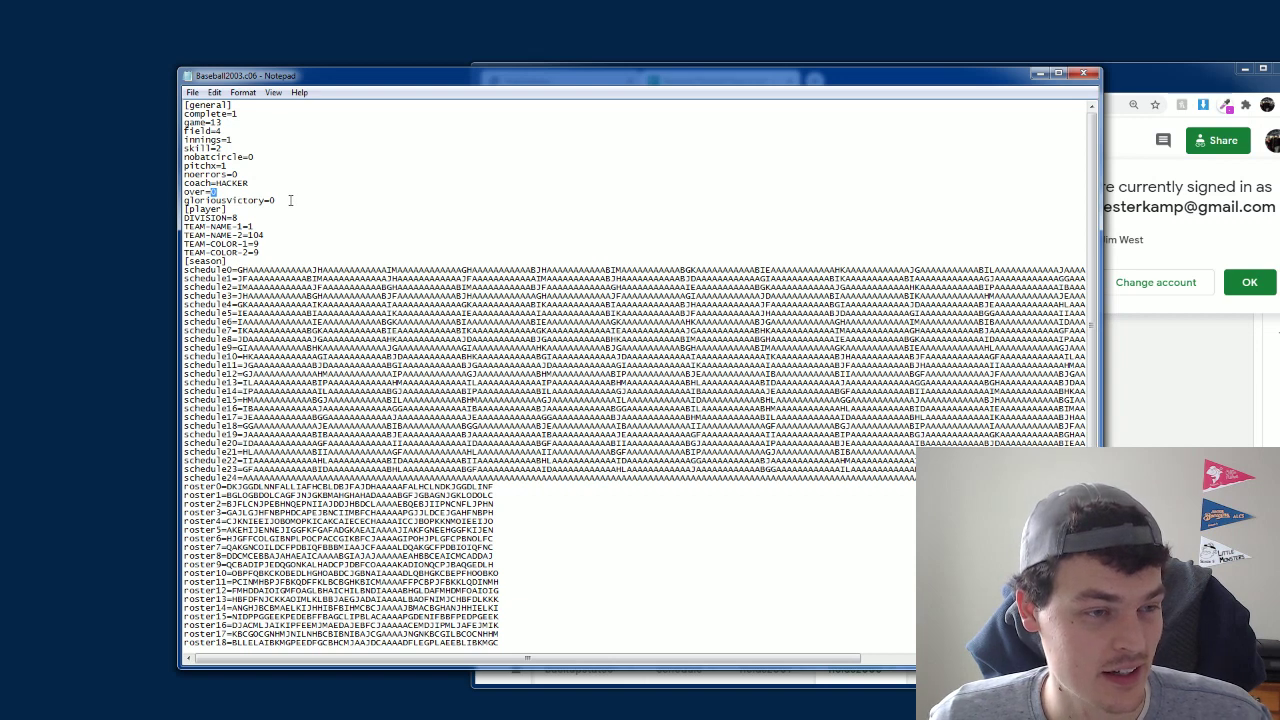
drag(290, 200, 270, 200)
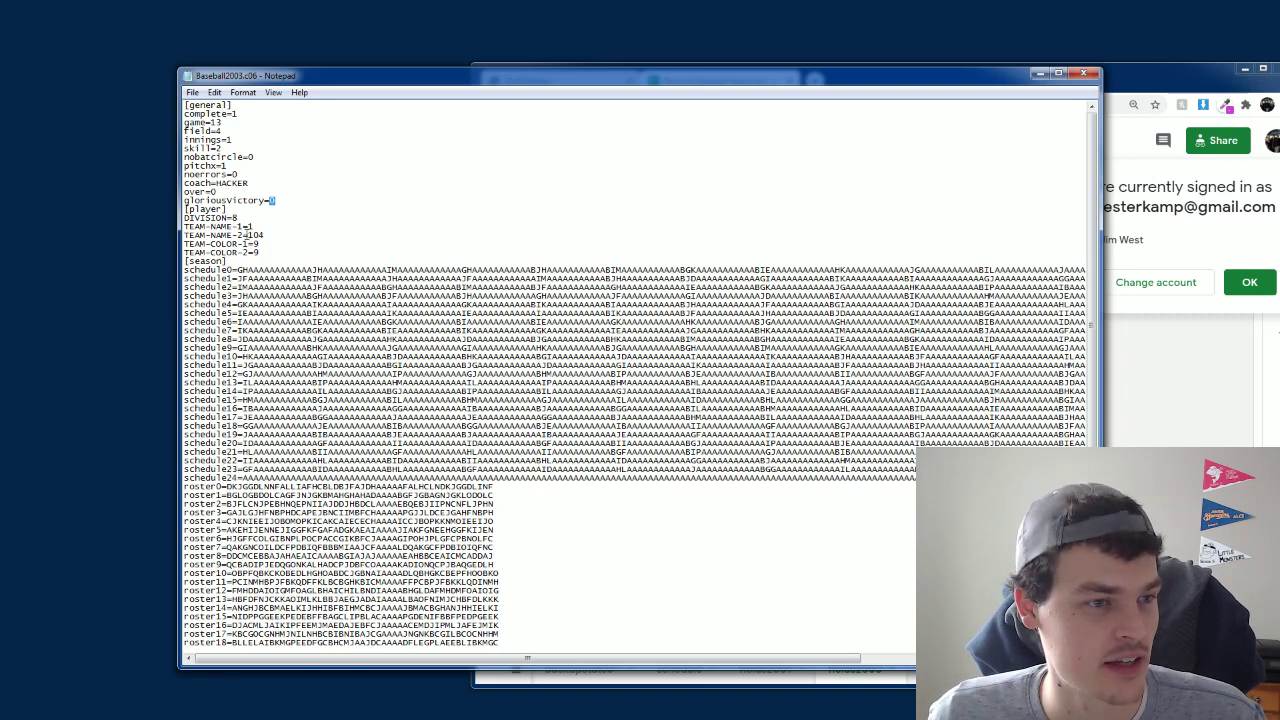
click(295, 221)
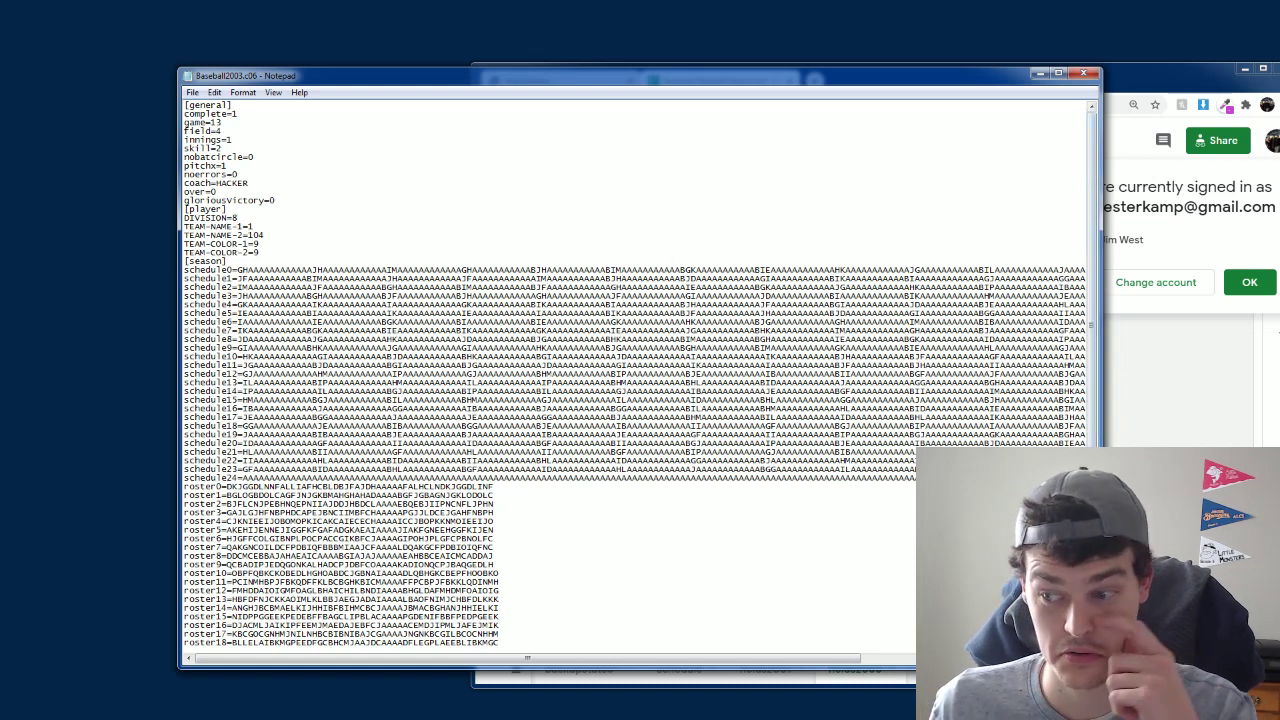
Sign in to Season Play as coach HACKER and start the next scheduled game.
click(249, 183)
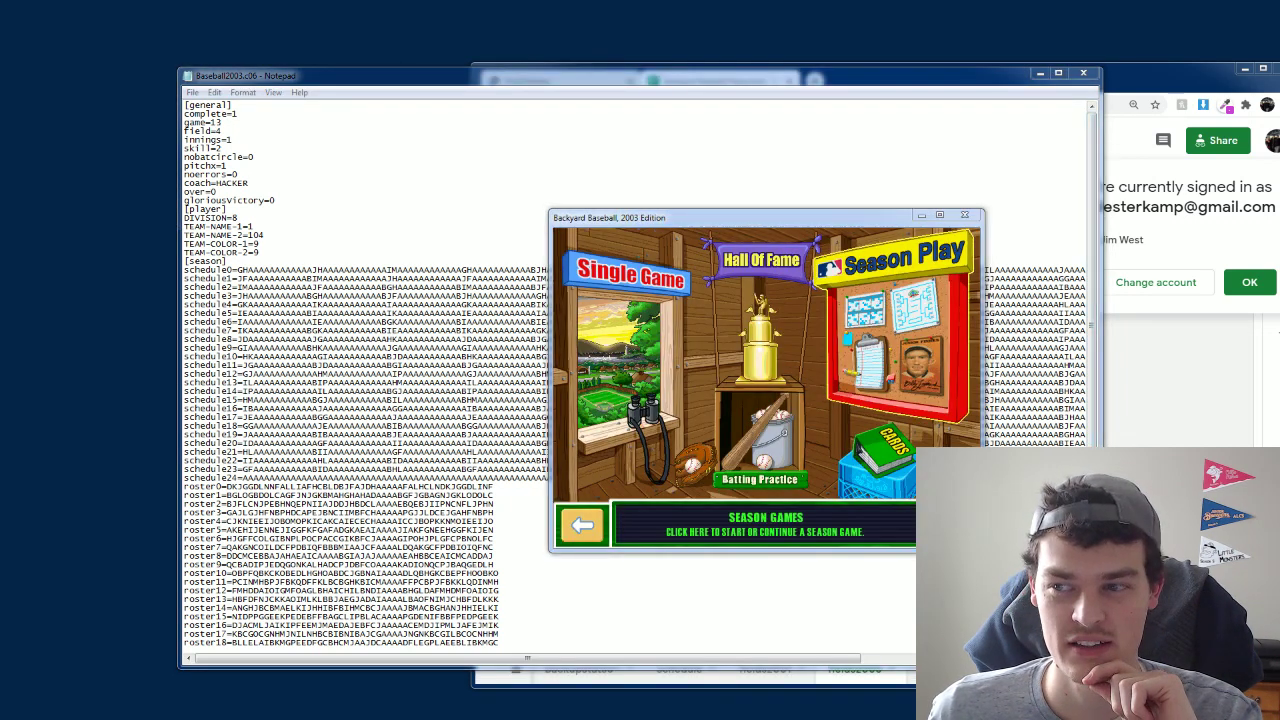
click(870, 400)
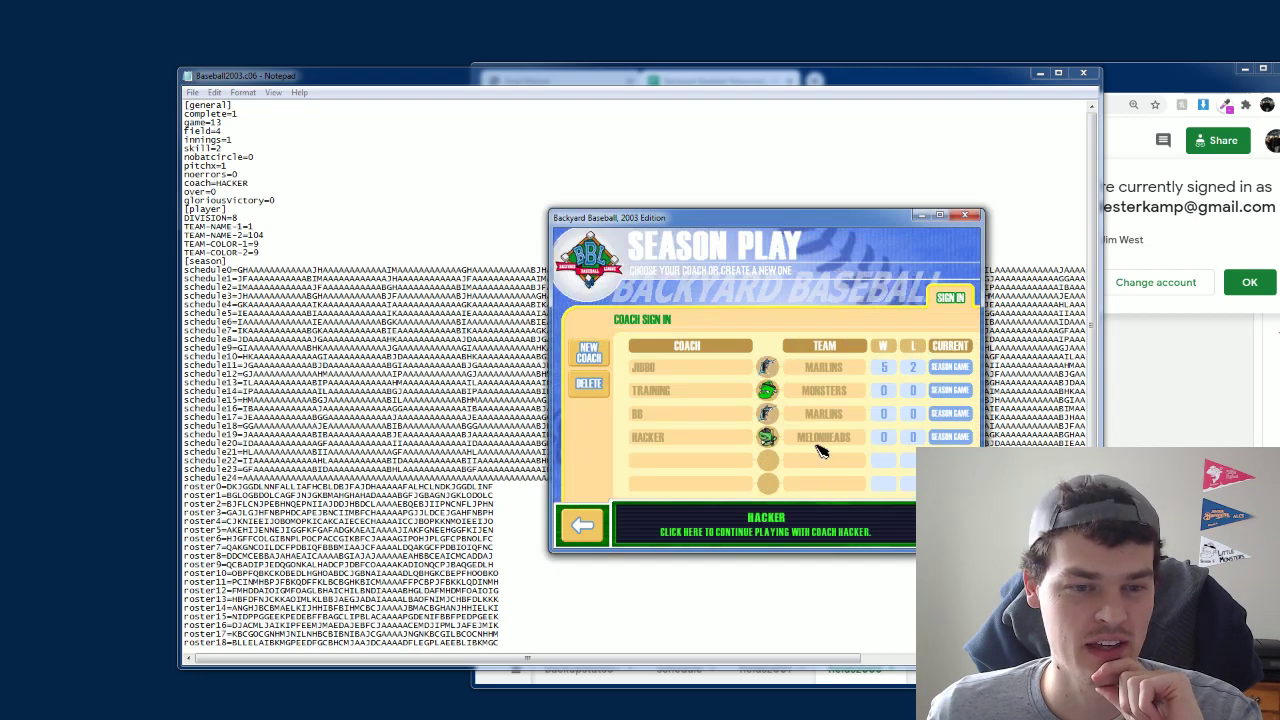
click(810, 448)
click(785, 298)
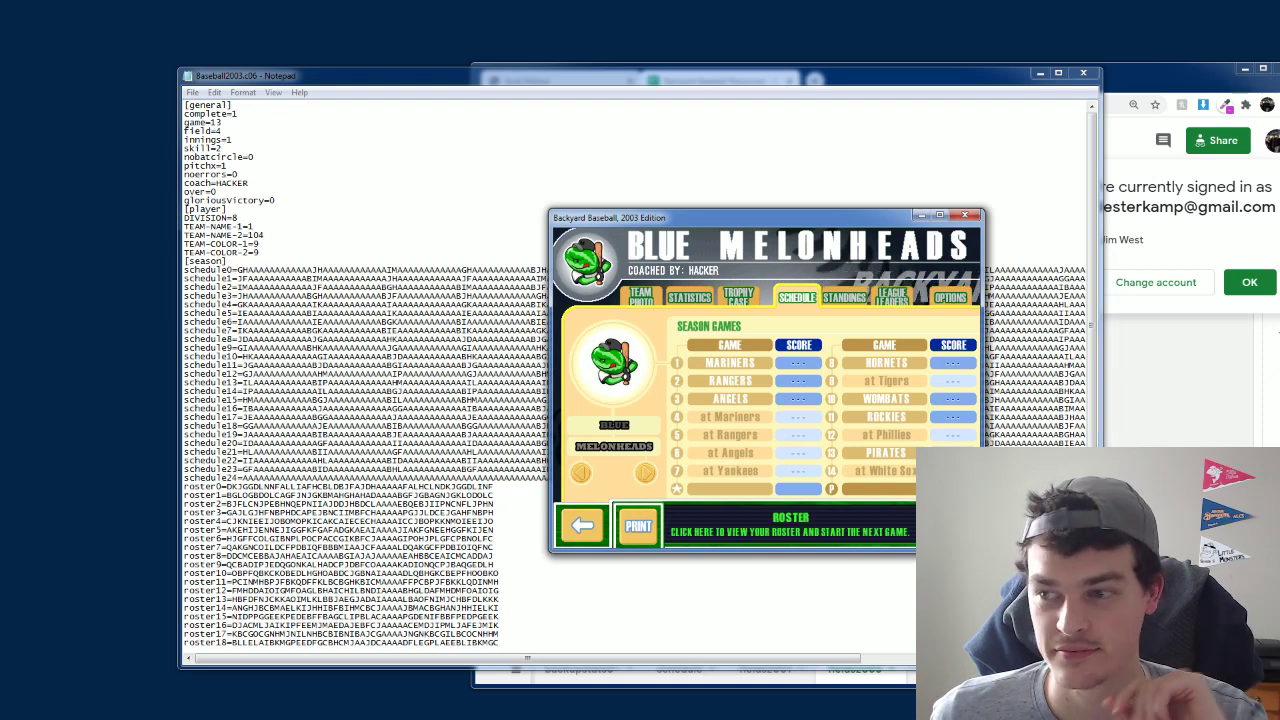
click(951, 524)
drag(806, 228, 665, 224)
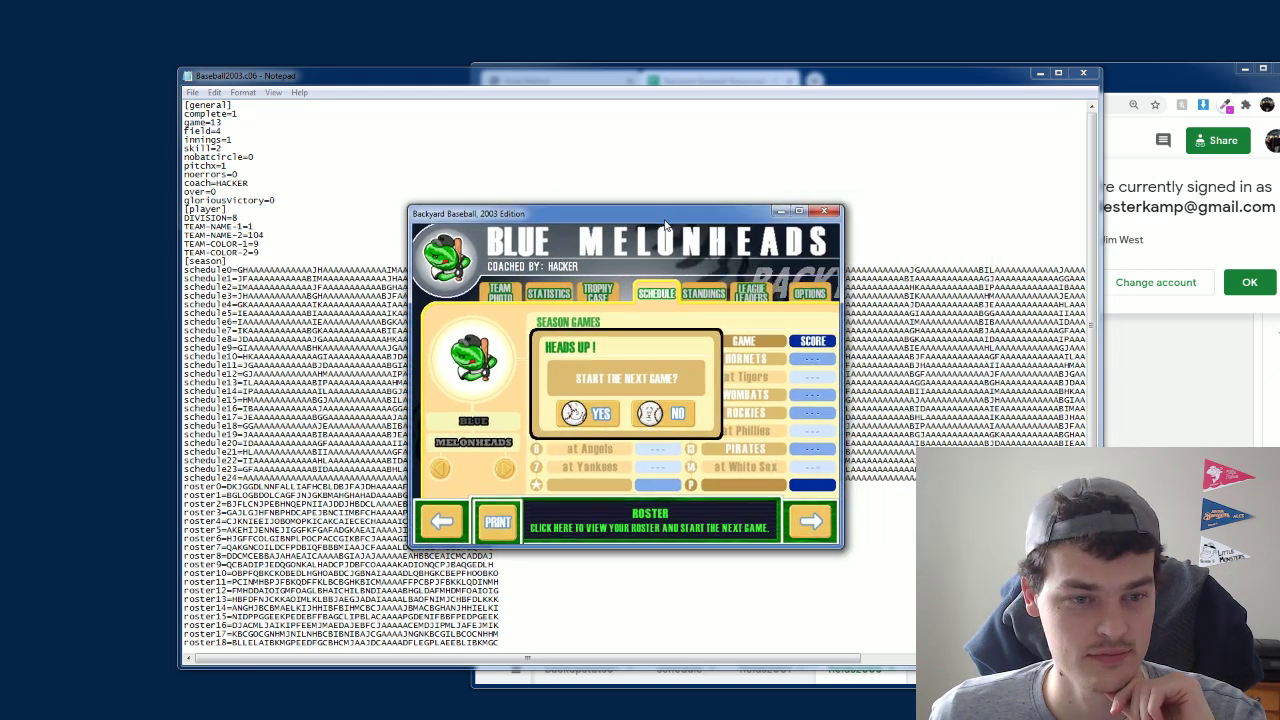
click(603, 412)
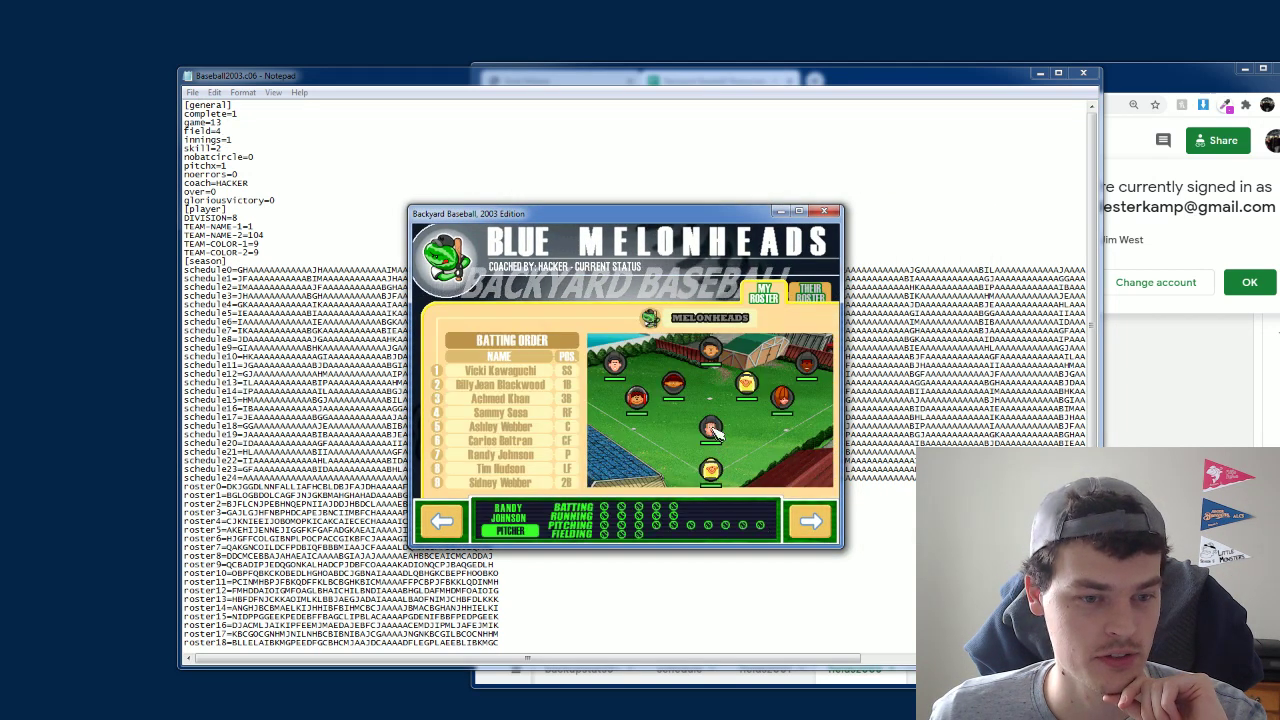
Advance past the roster and matchup screens to start the game against the White Sox.
click(441, 521)
click(810, 521)
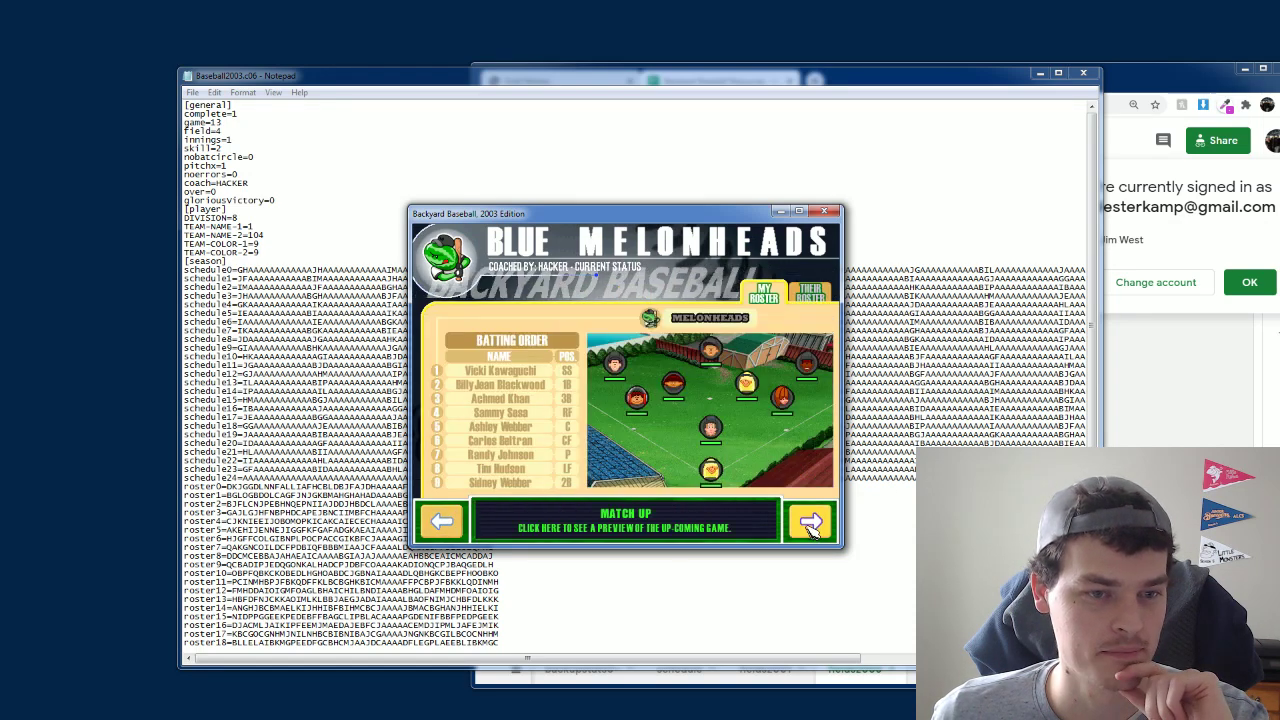
click(758, 413)
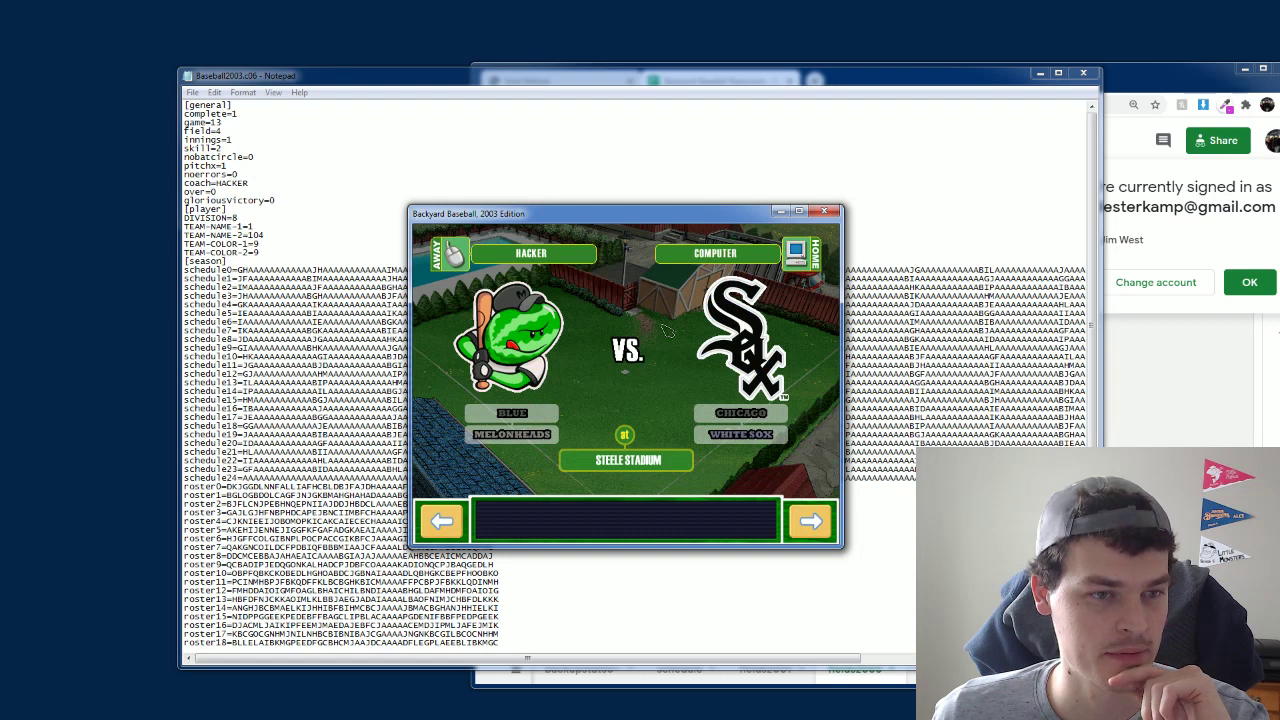
click(806, 528)
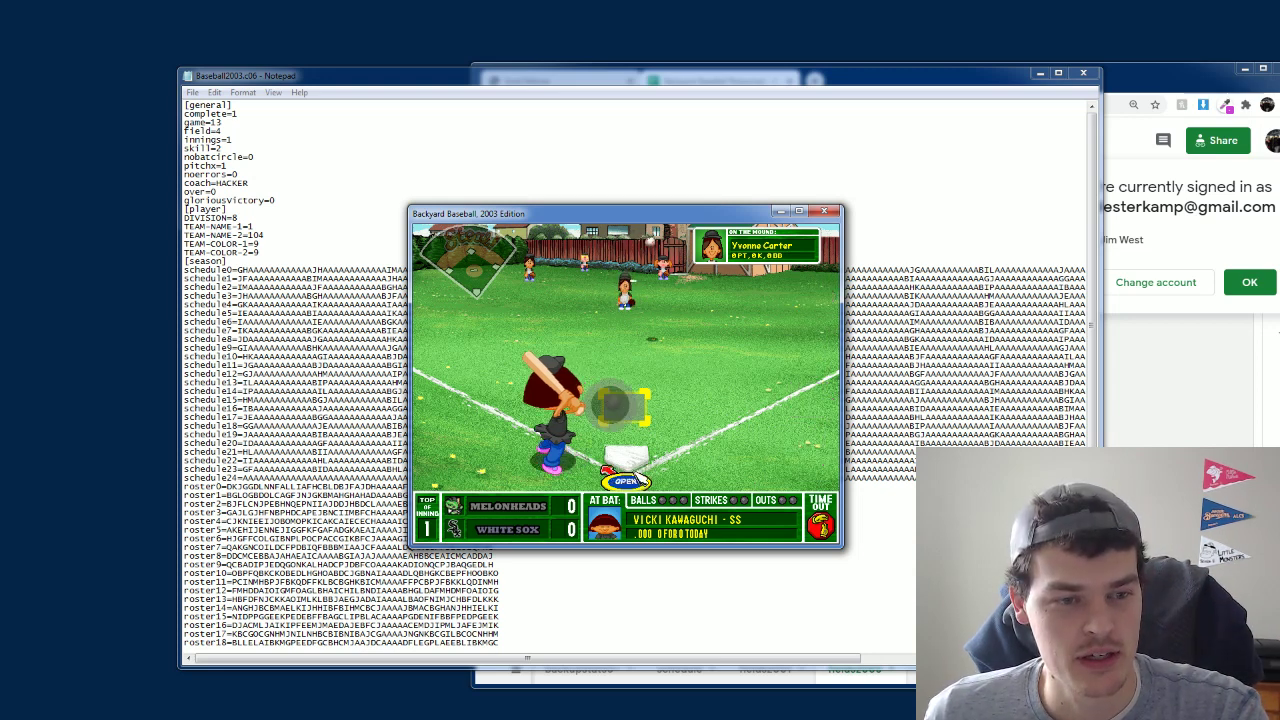
click(617, 408)
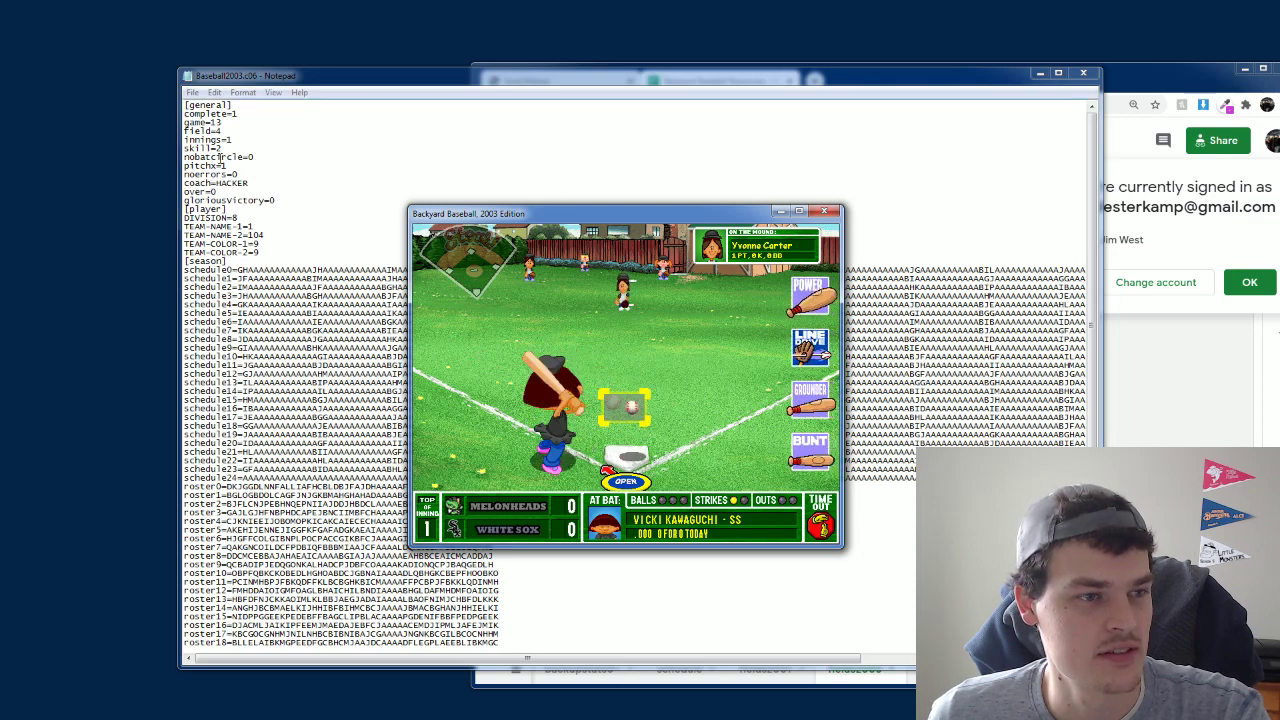
double_click(251, 157)
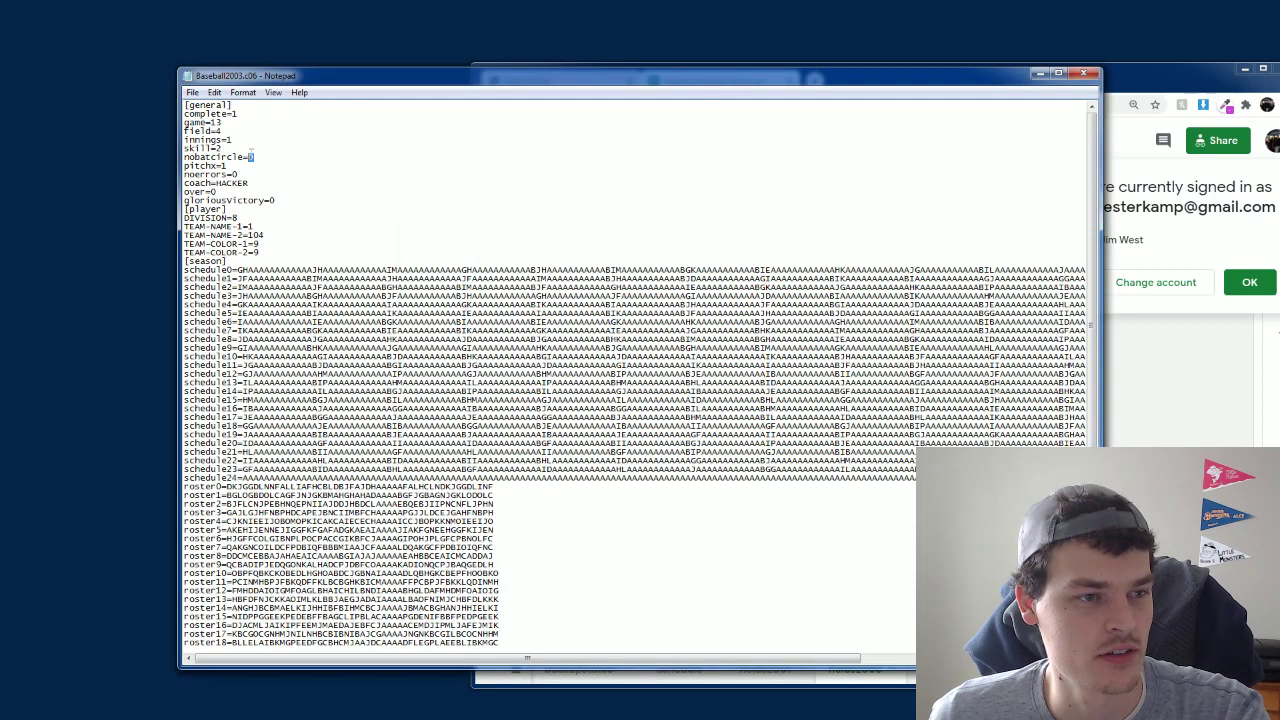
key(alt+Tab)
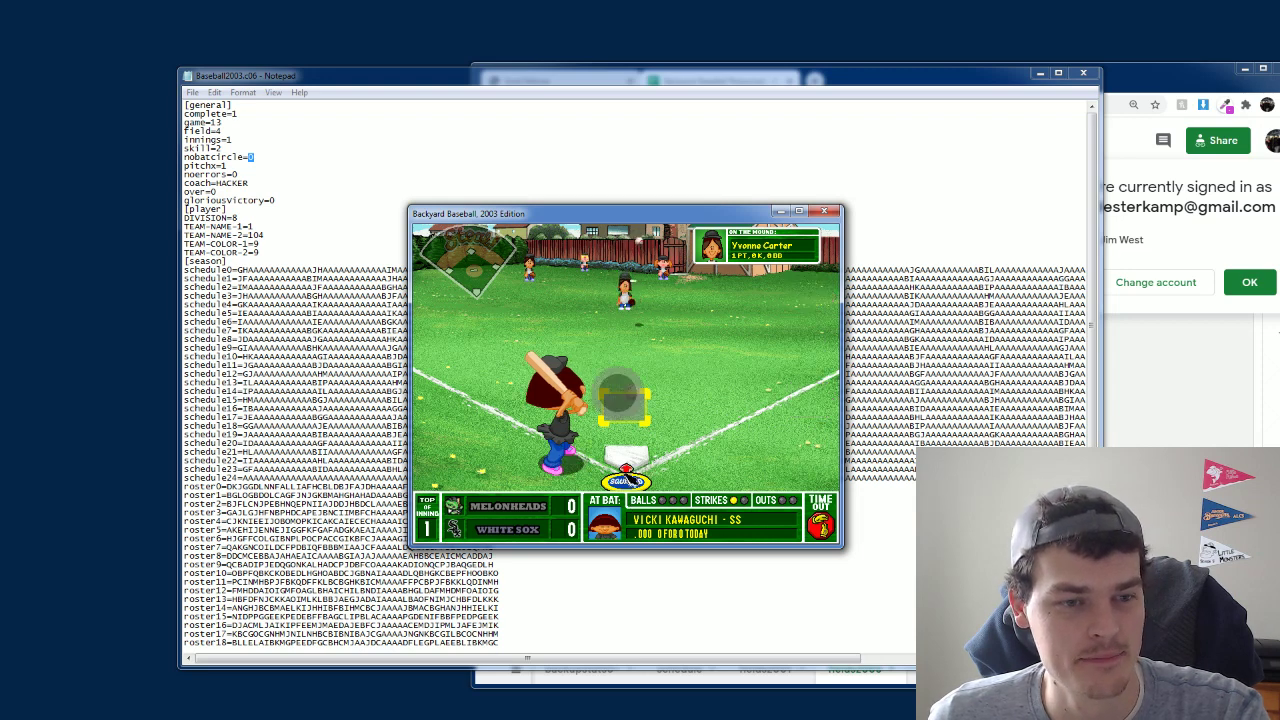
Swing at three pitches and send the runner toward second until Achmed Khan comes up to bat.
click(624, 407)
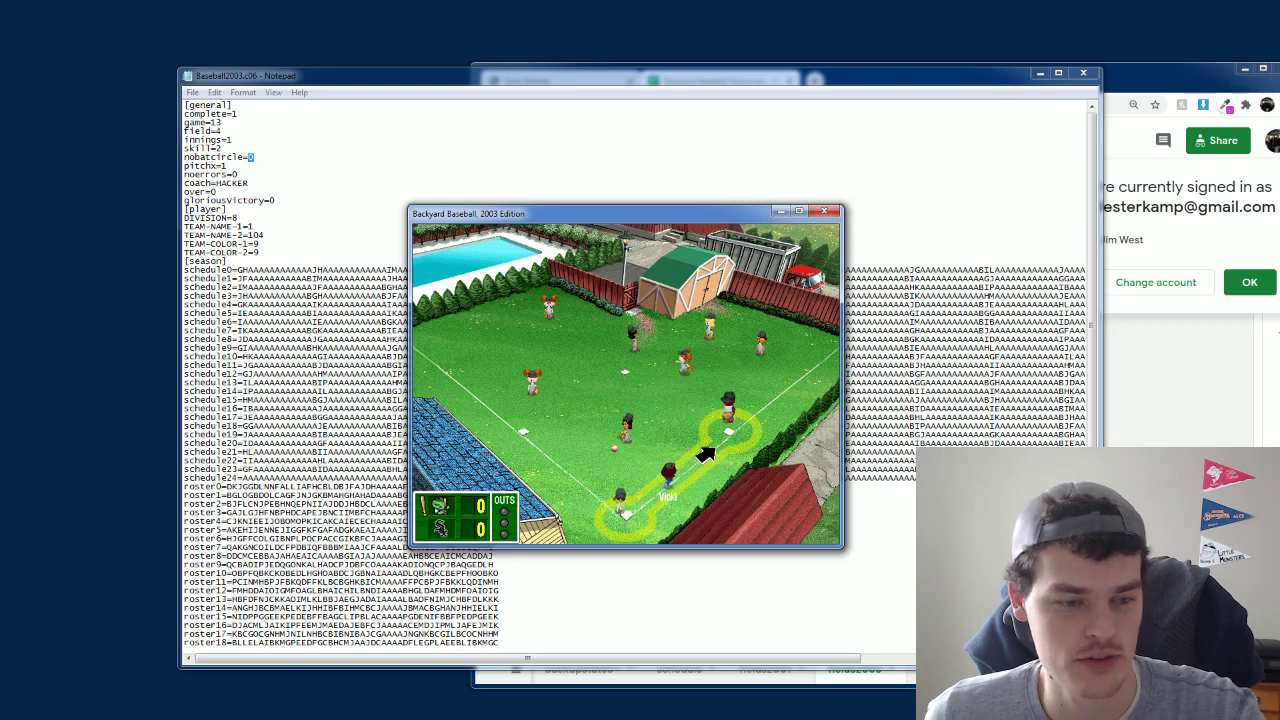
click(683, 389)
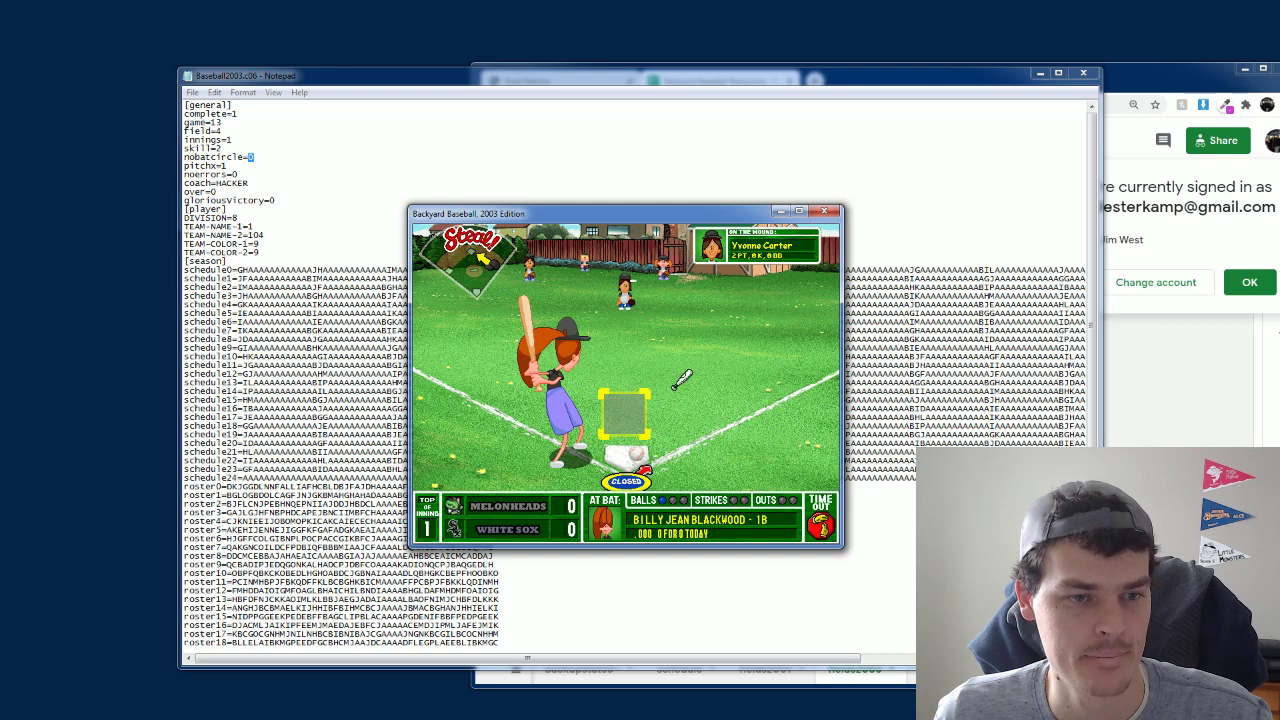
click(681, 378)
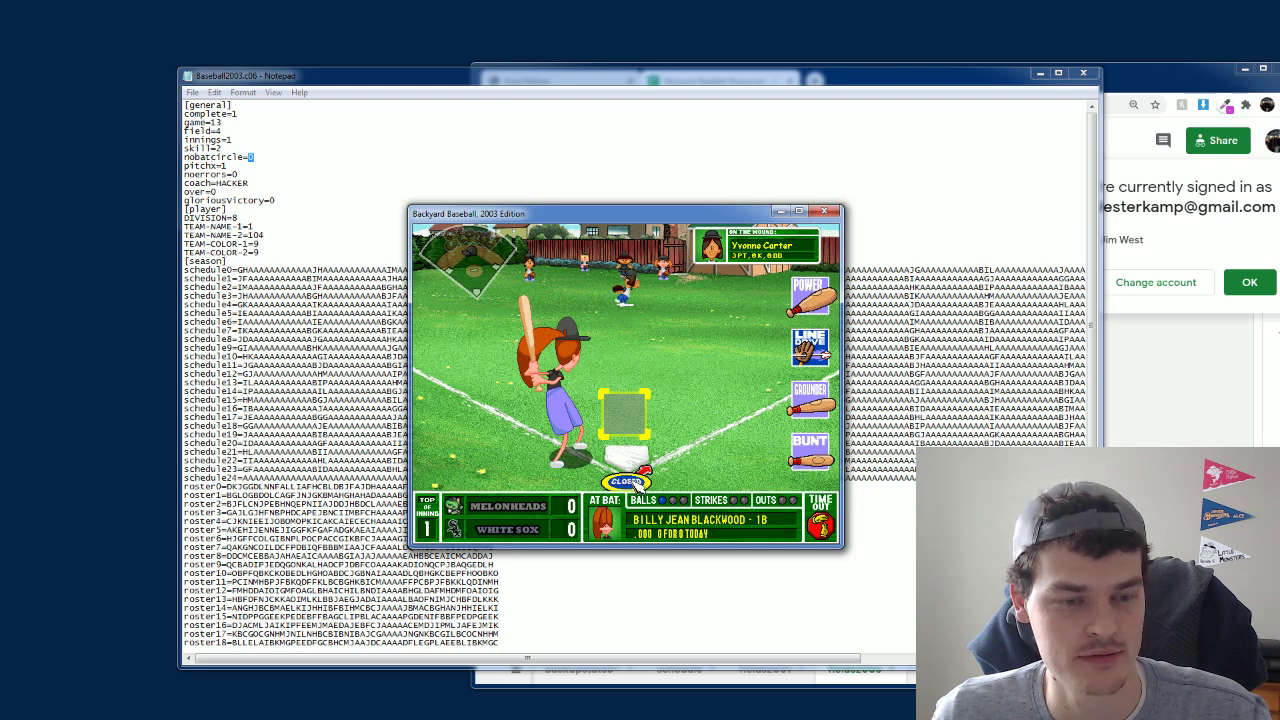
click(642, 402)
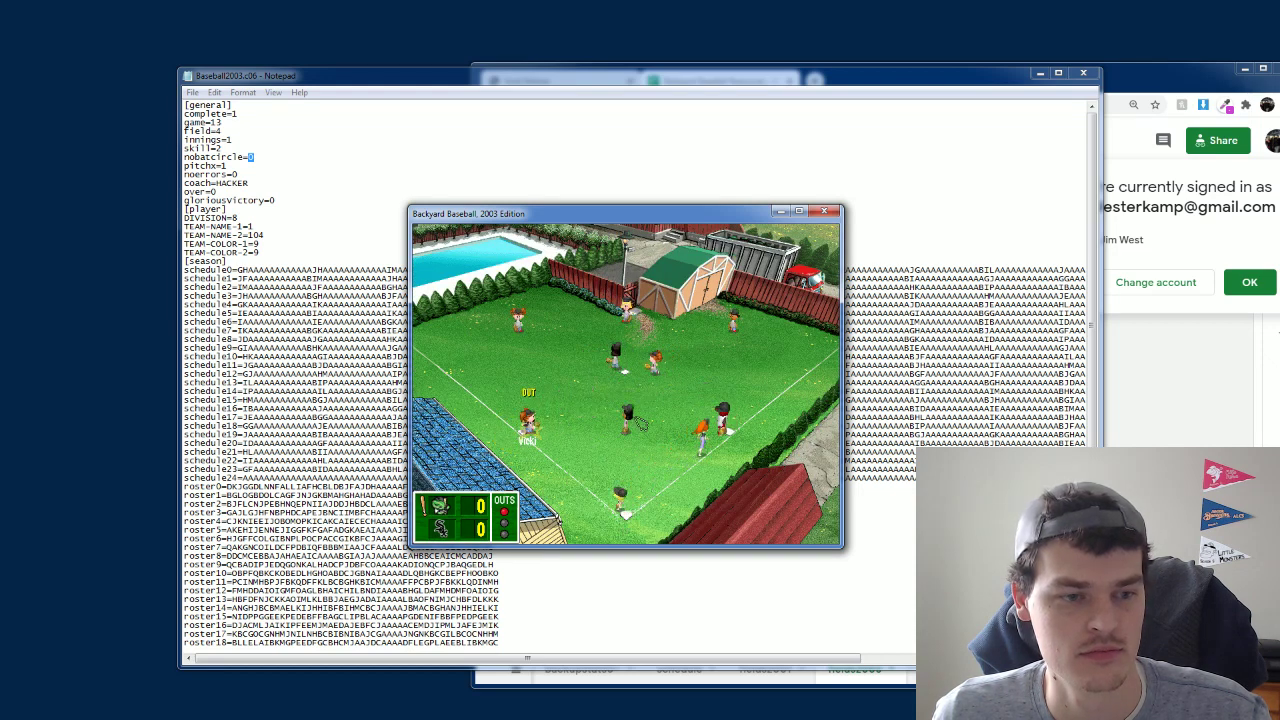
click(725, 432)
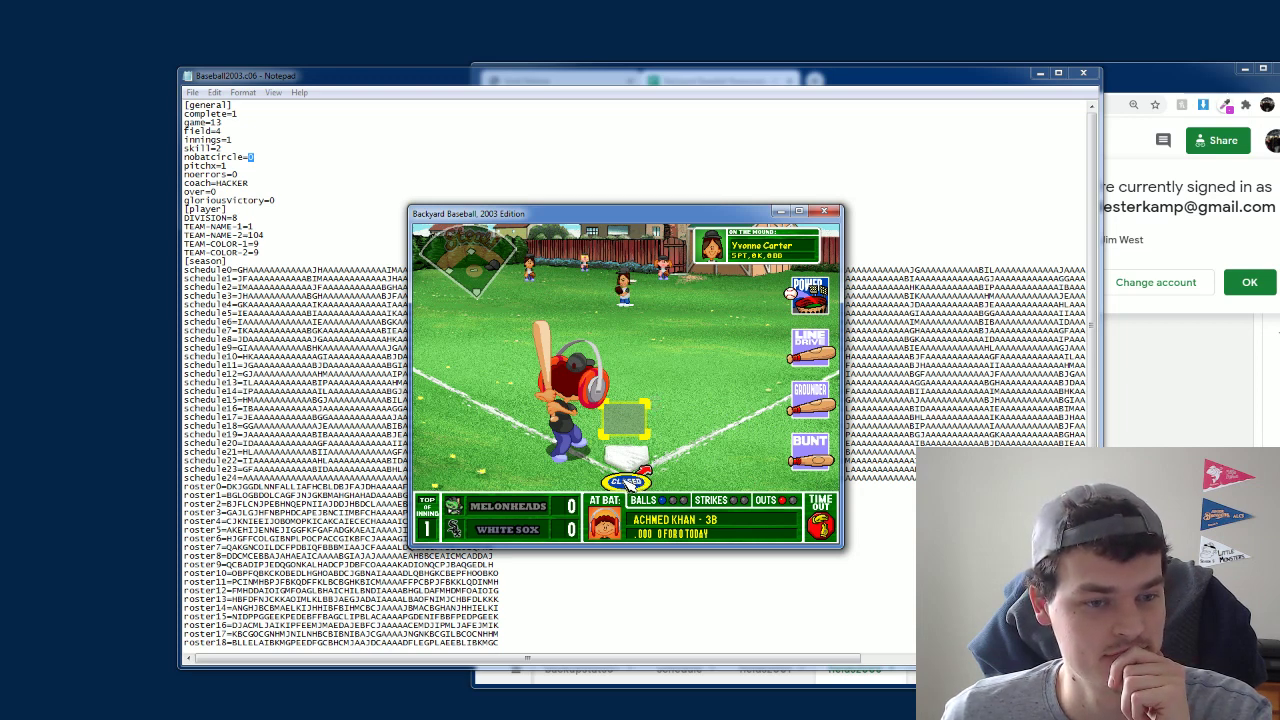
Try closed and squared batting stances, then hit the pitch into play.
click(630, 470)
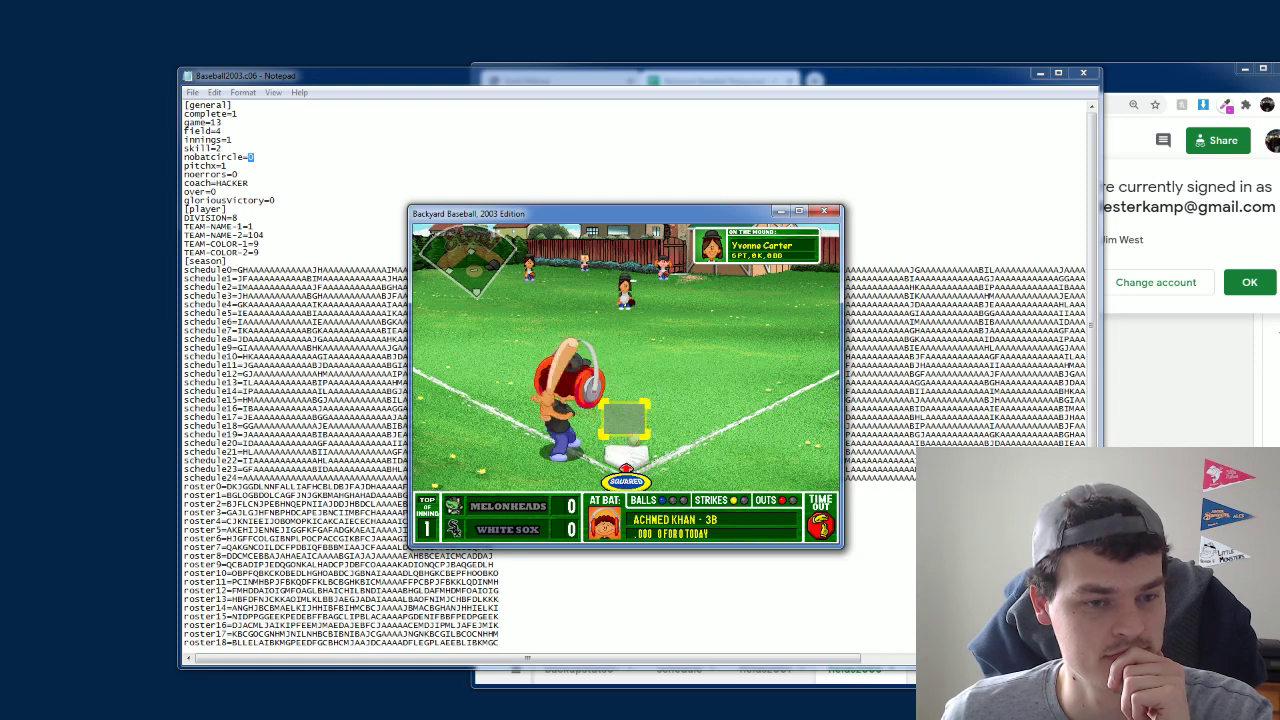
click(632, 474)
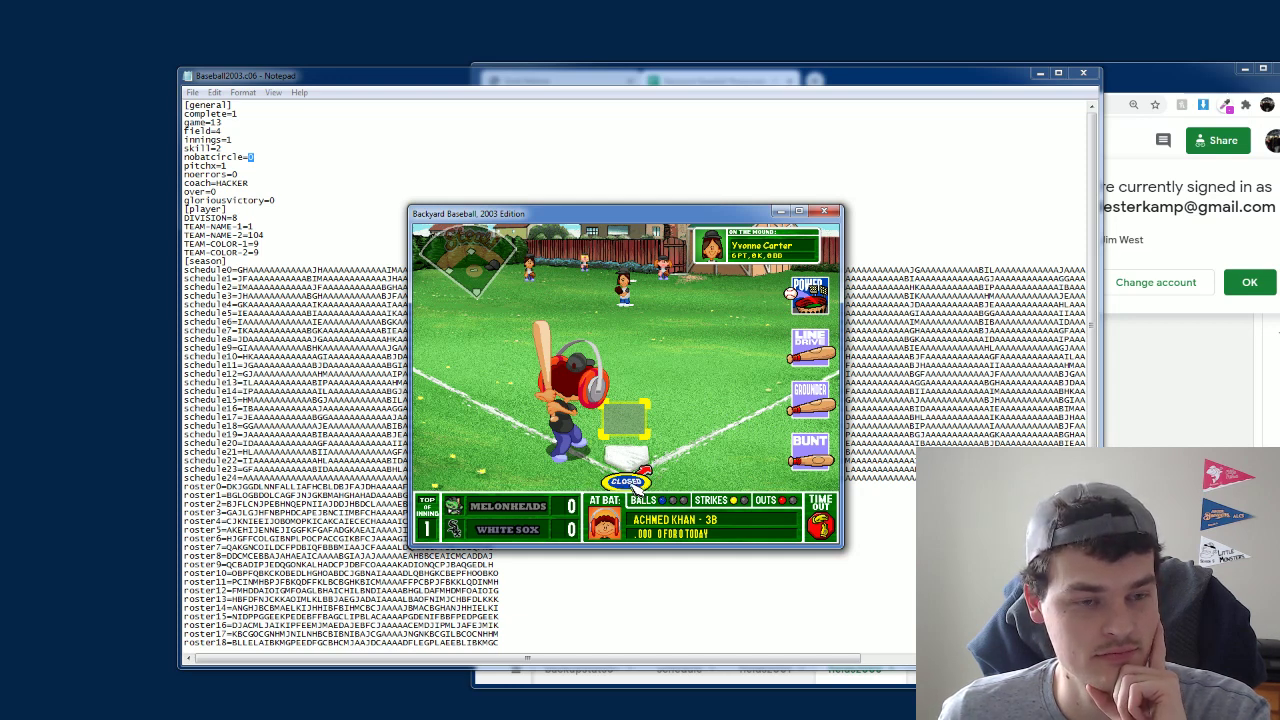
click(627, 478)
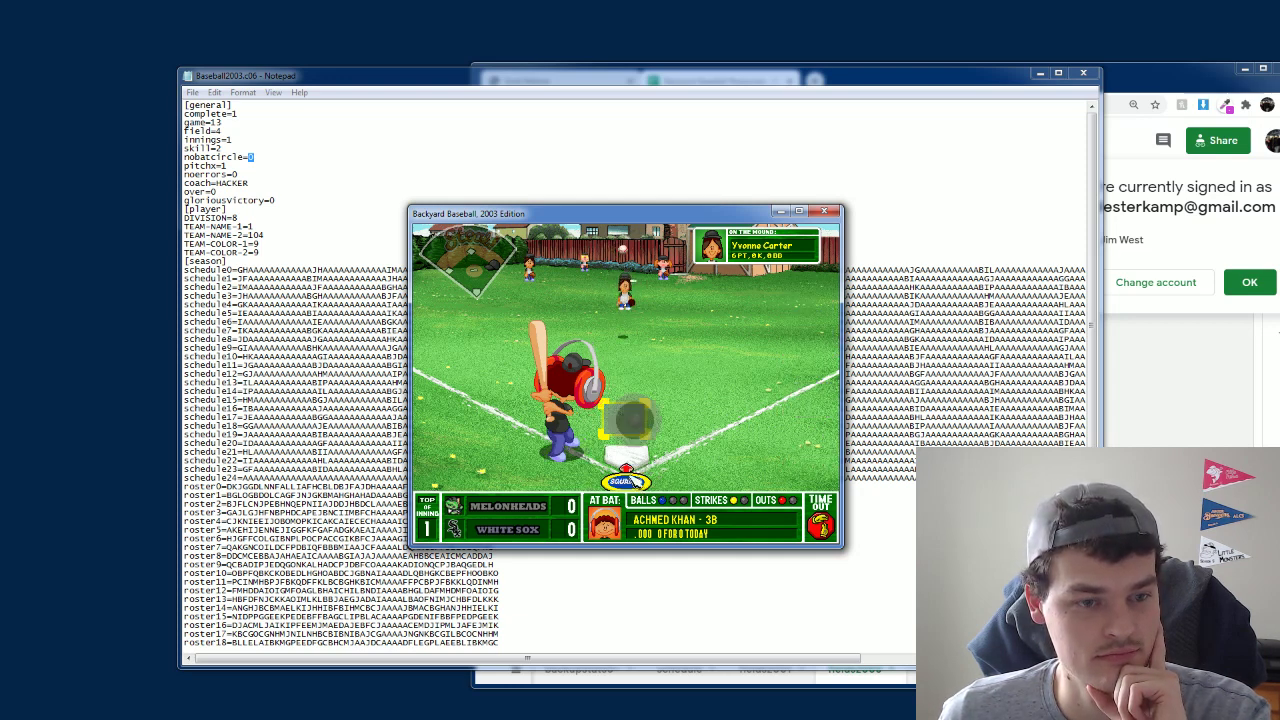
click(628, 424)
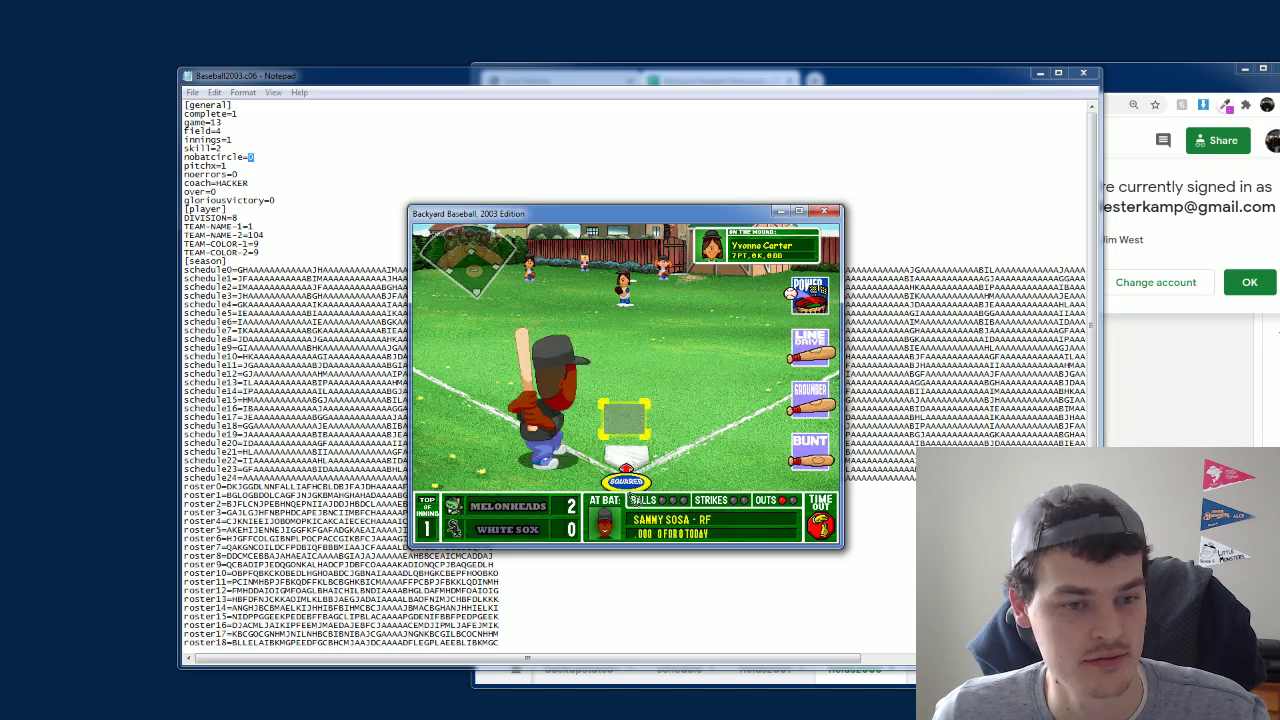
Switch to an open stance, hit the next pitch, and run Sammy Sosa to first.
click(627, 482)
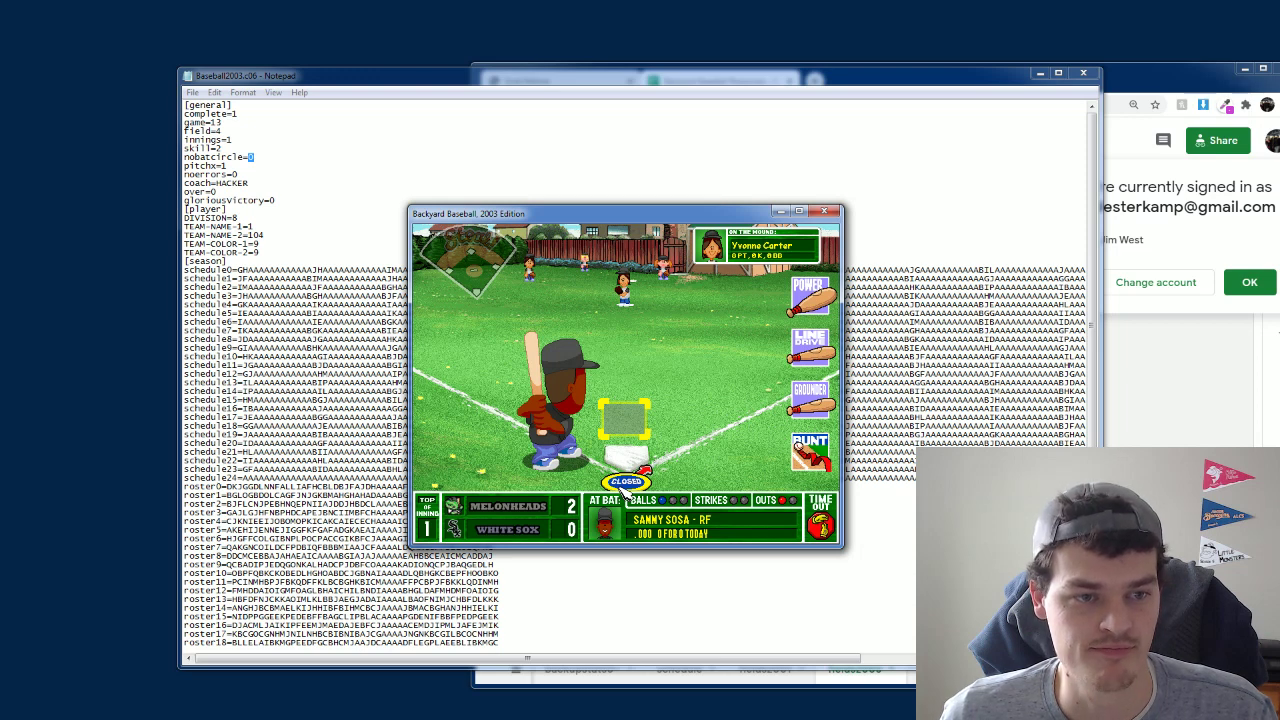
click(624, 484)
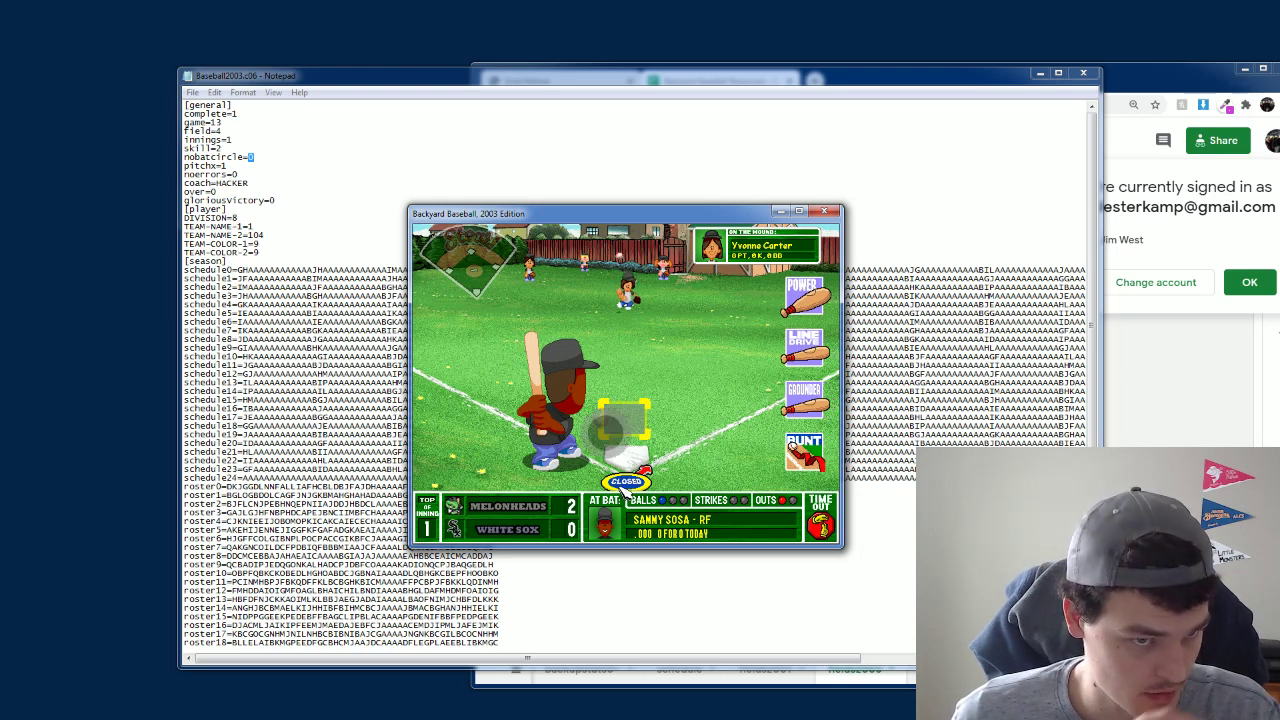
click(624, 484)
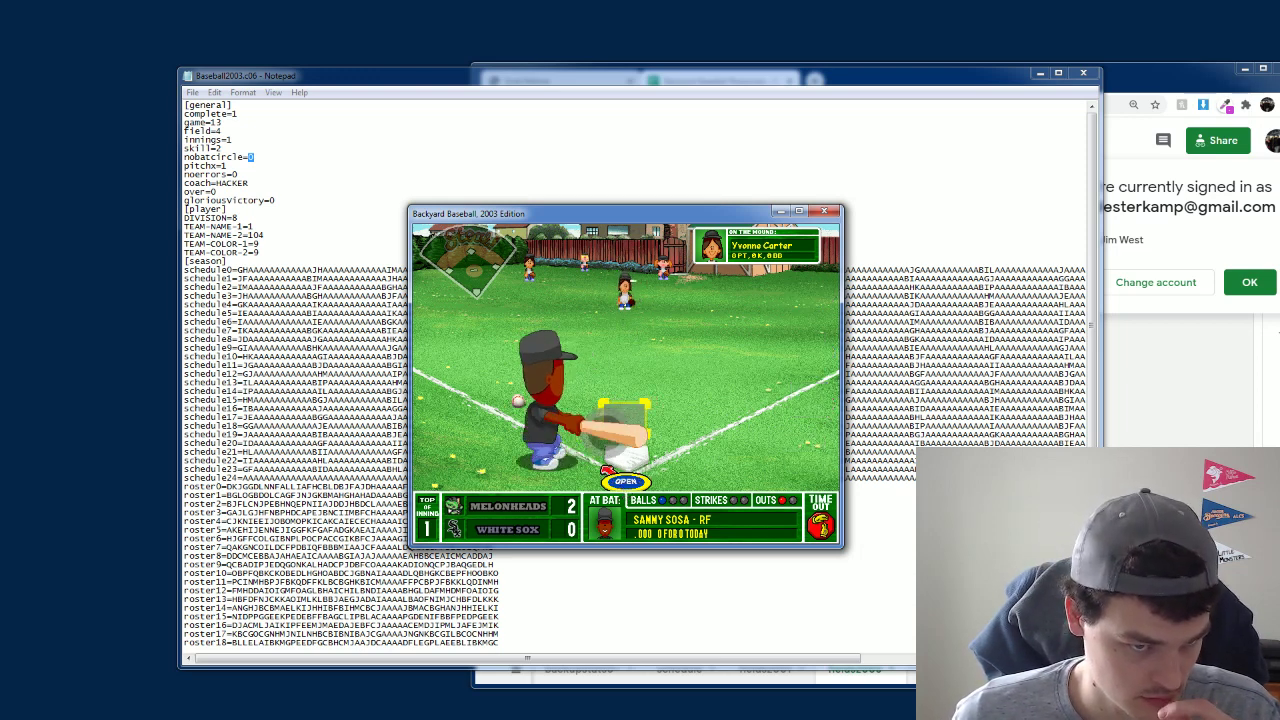
click(605, 467)
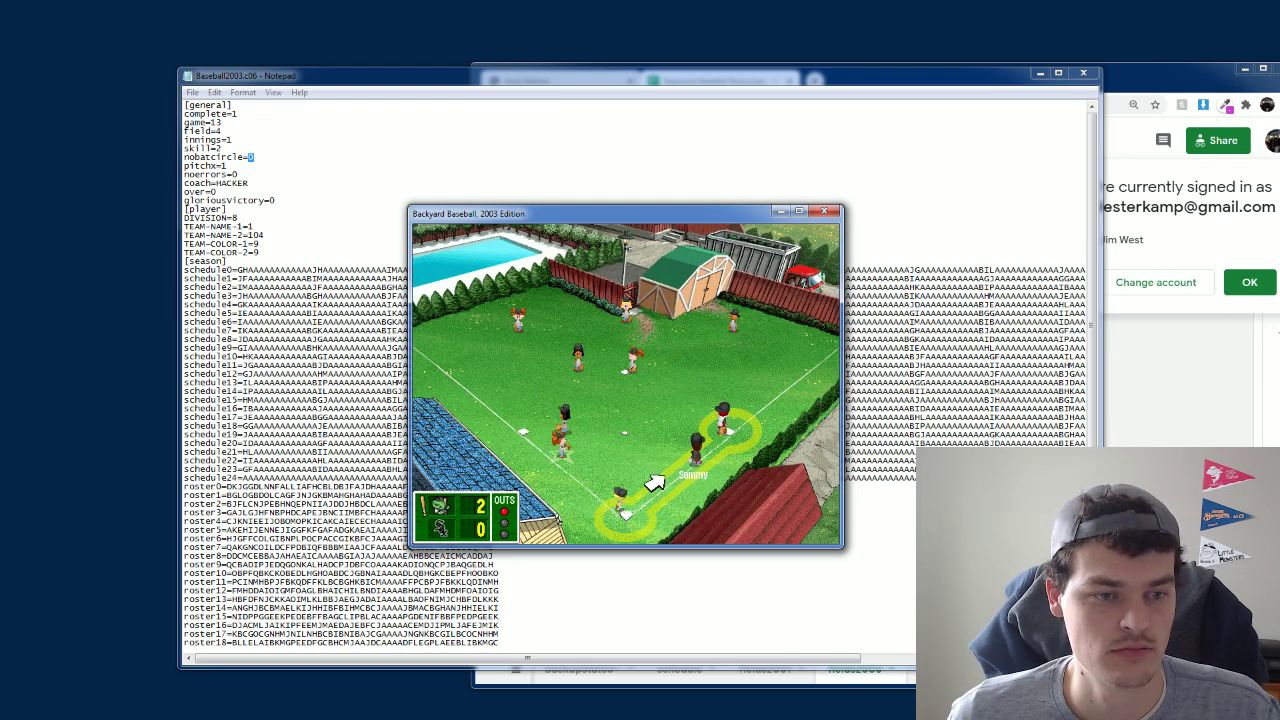
click(728, 438)
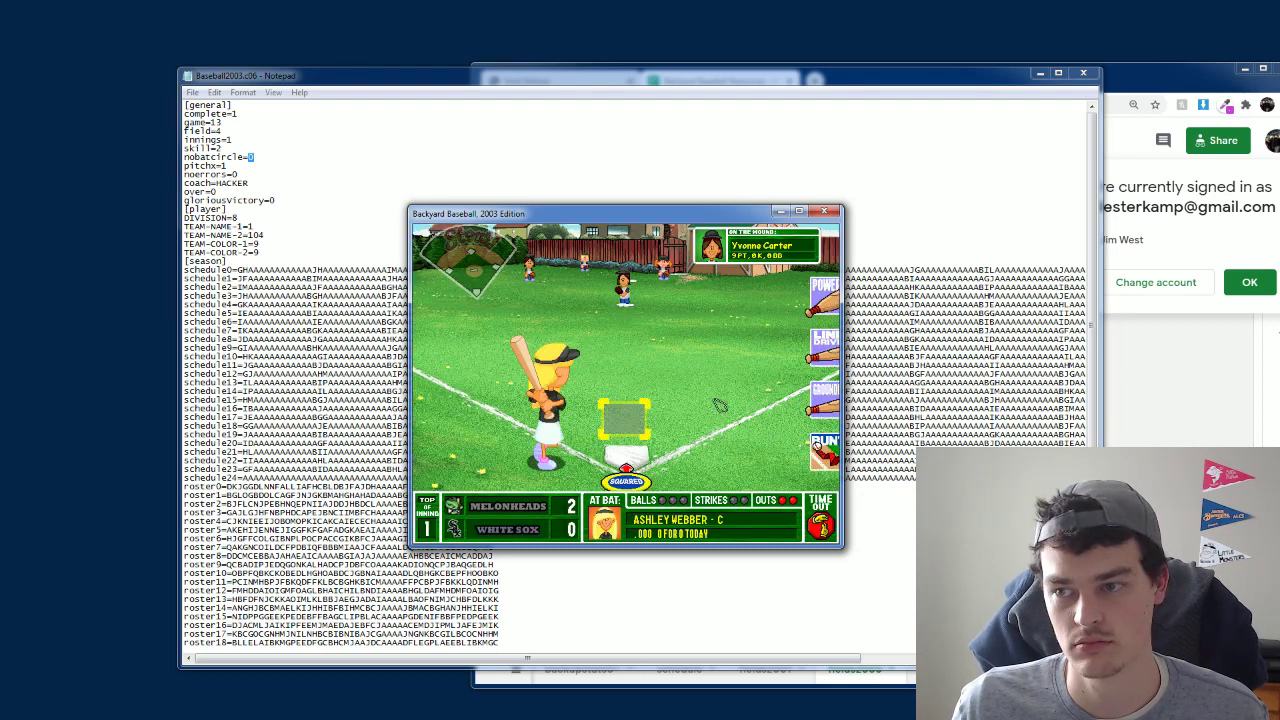
Cycle through closed, open and bunt stances and swing at pitches until the game ends 2–0.
click(624, 481)
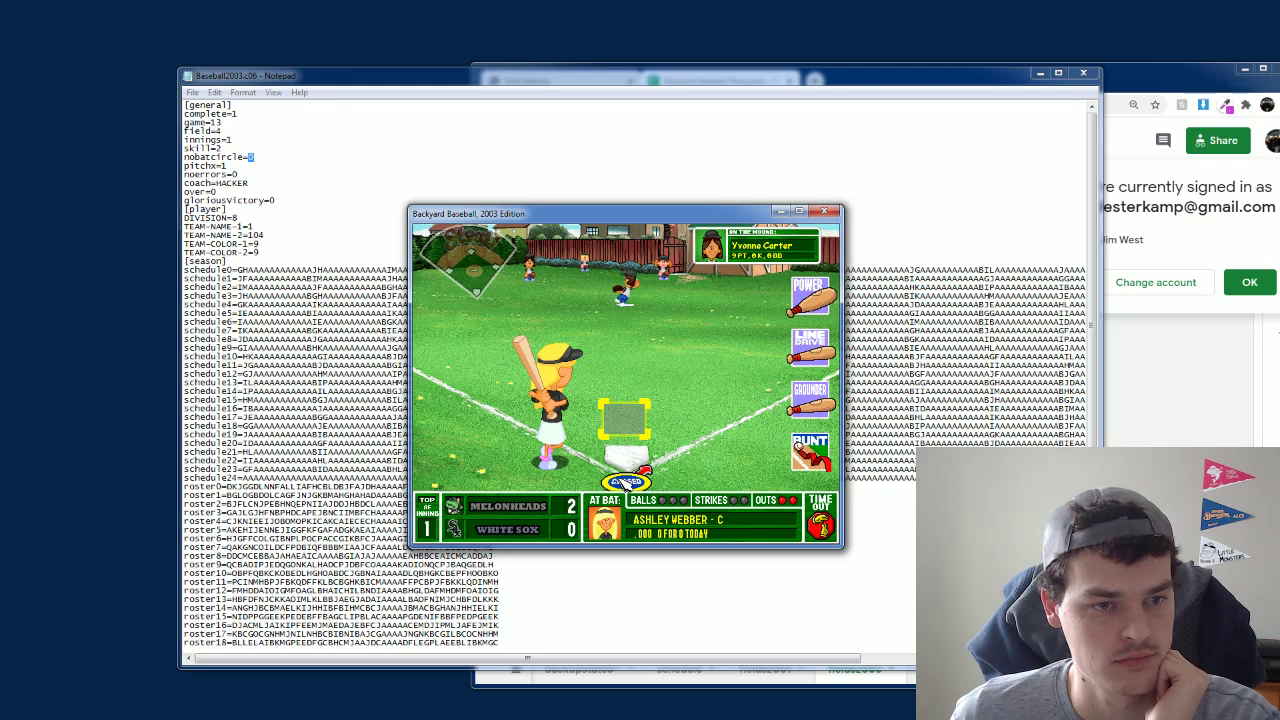
click(624, 481)
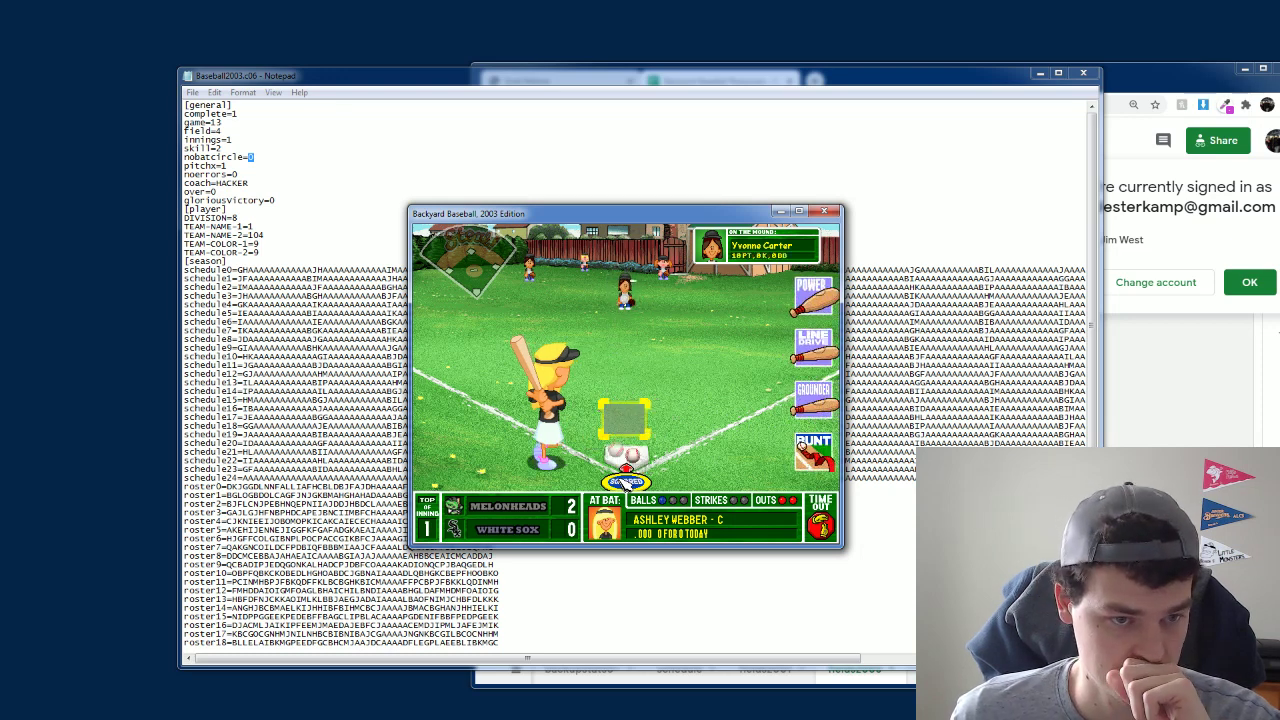
click(625, 481)
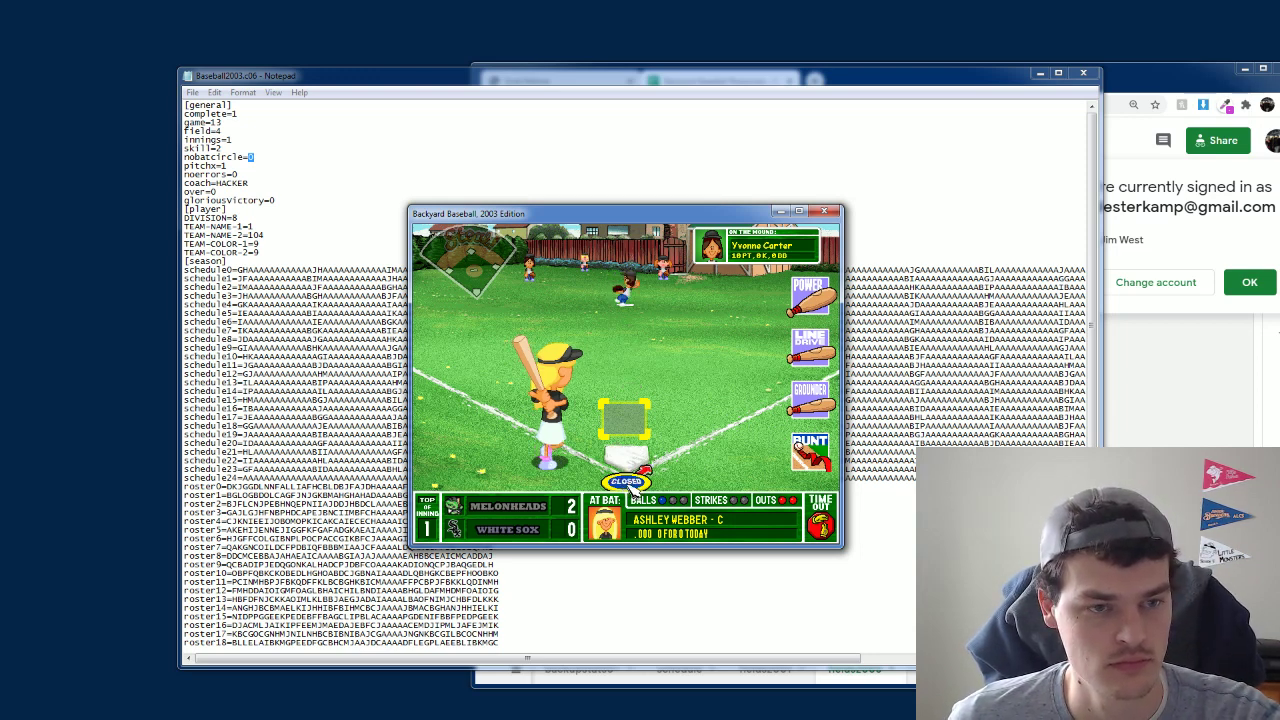
click(618, 478)
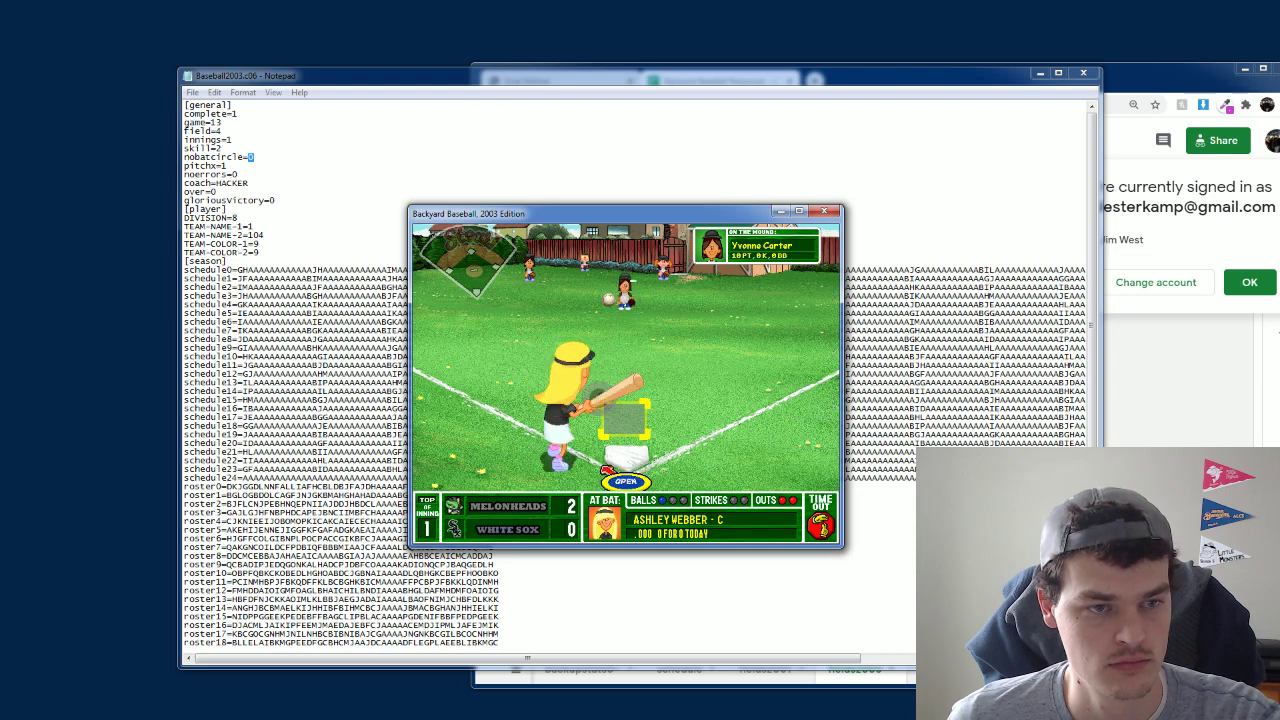
click(607, 468)
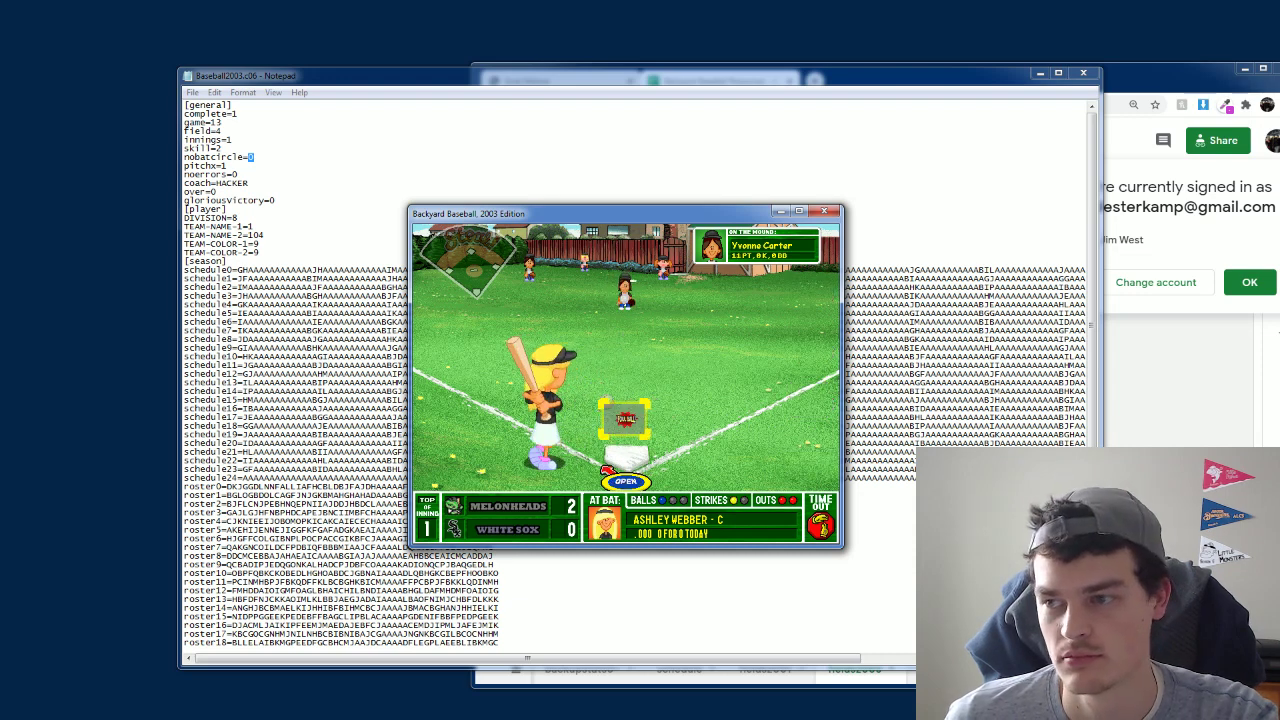
click(645, 486)
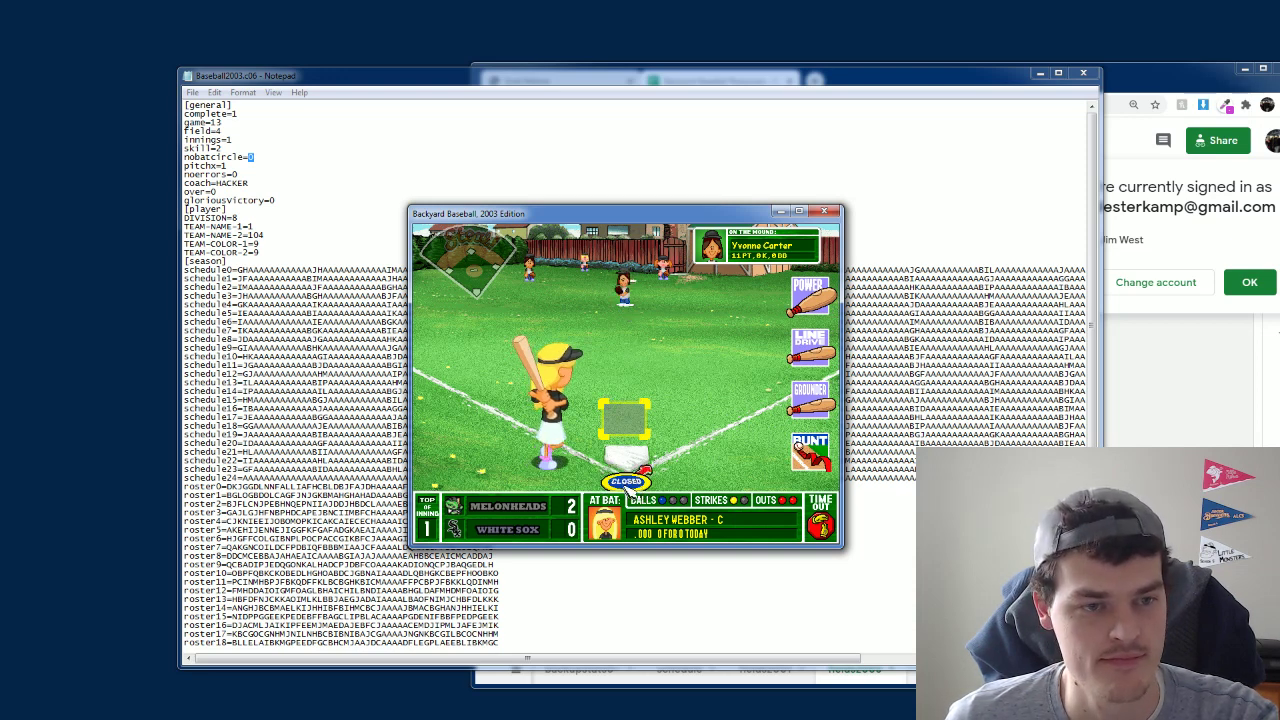
click(628, 485)
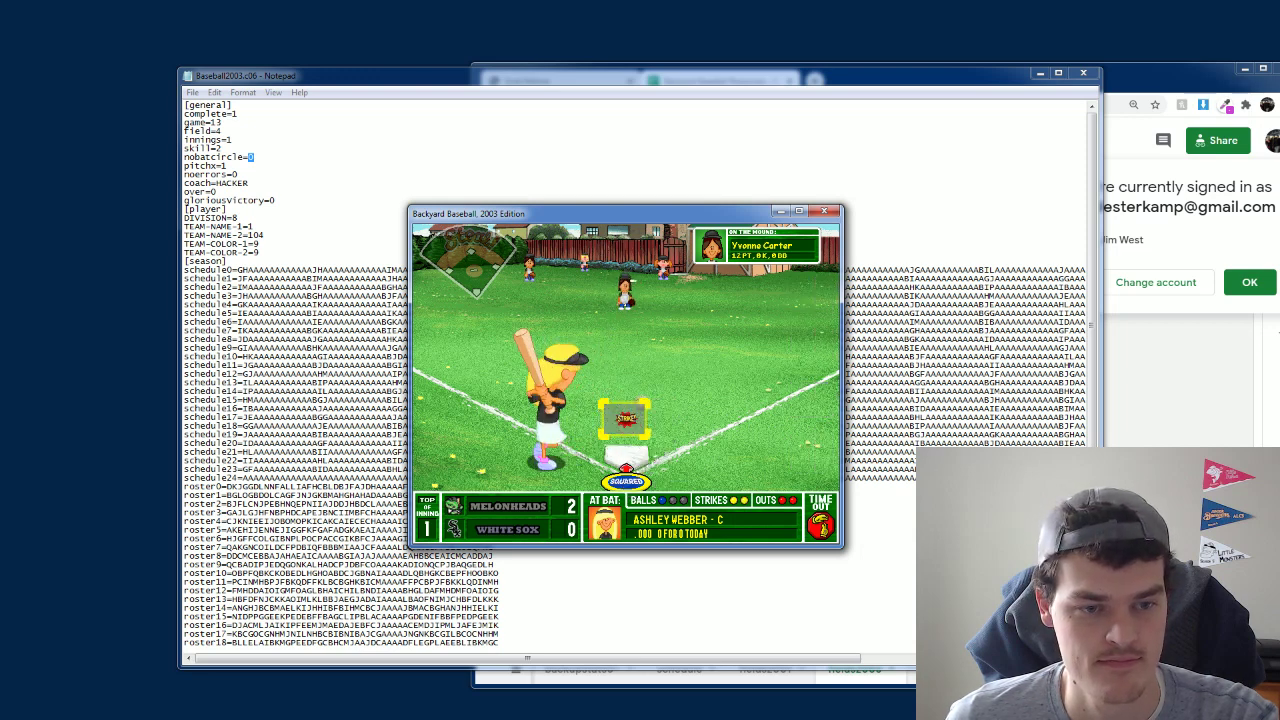
click(626, 482)
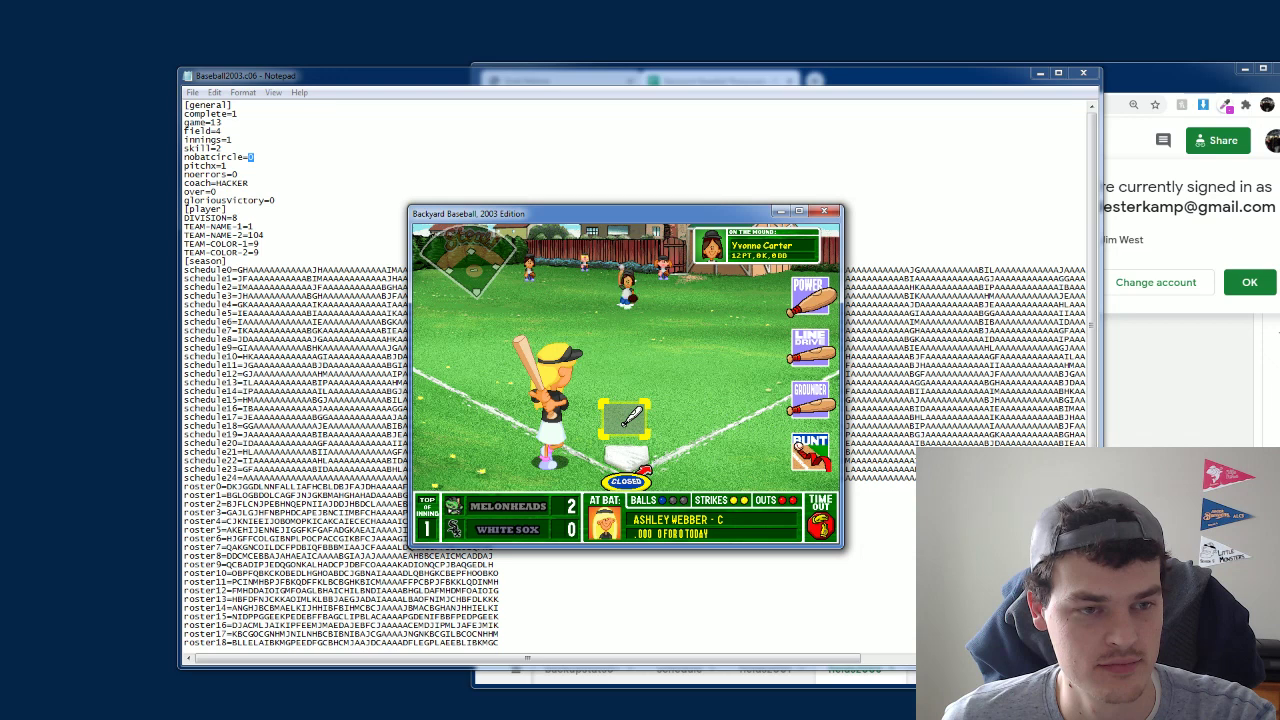
click(627, 418)
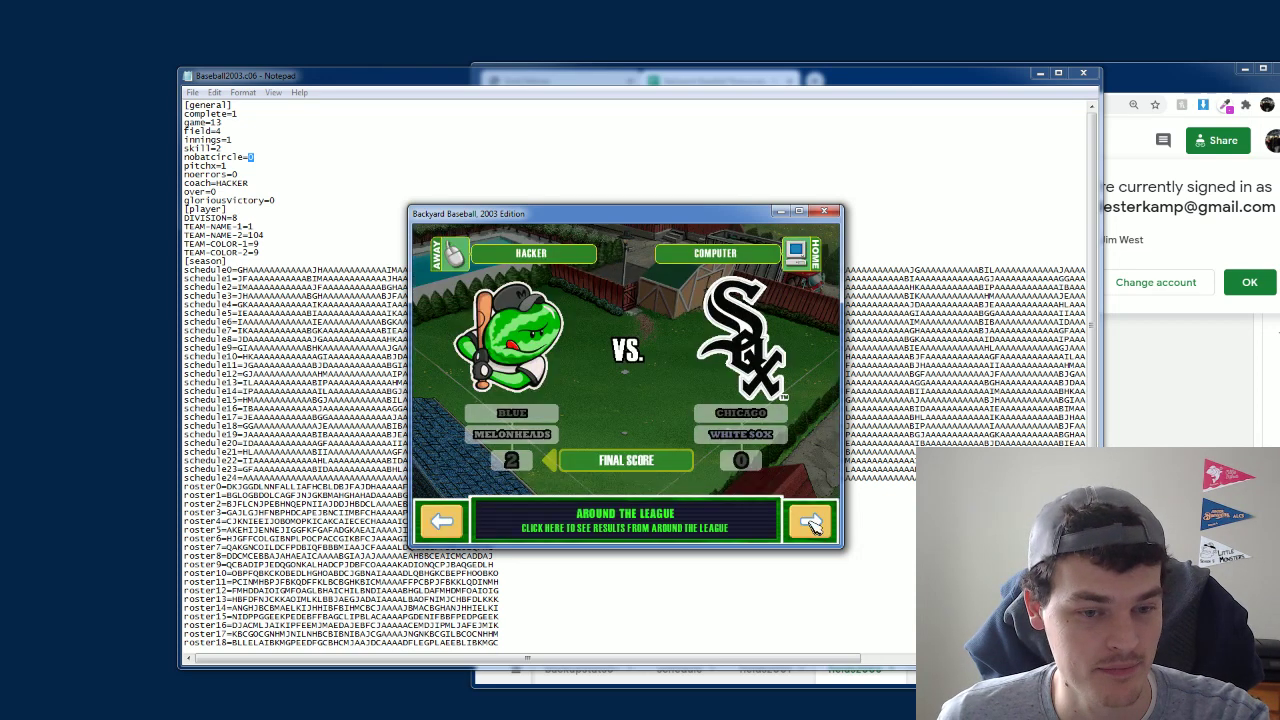
Advance past the final score, league results and newspaper to the Melonheads team page.
click(810, 521)
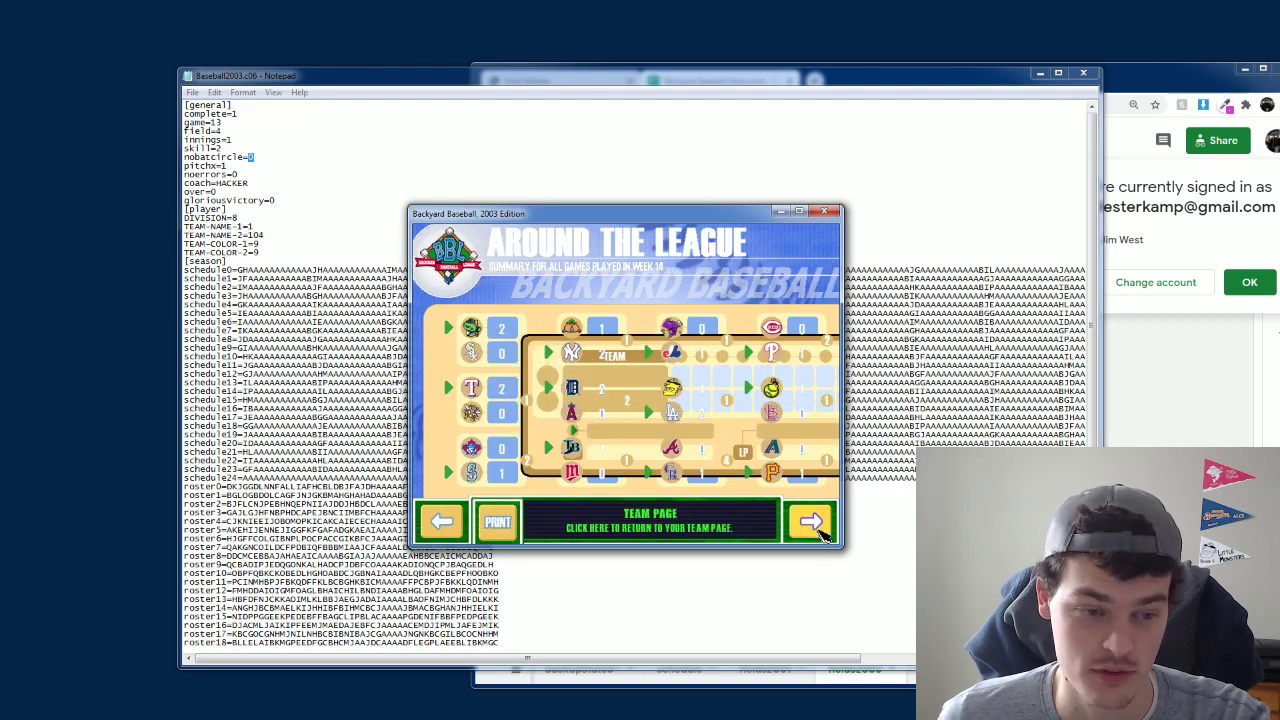
click(820, 530)
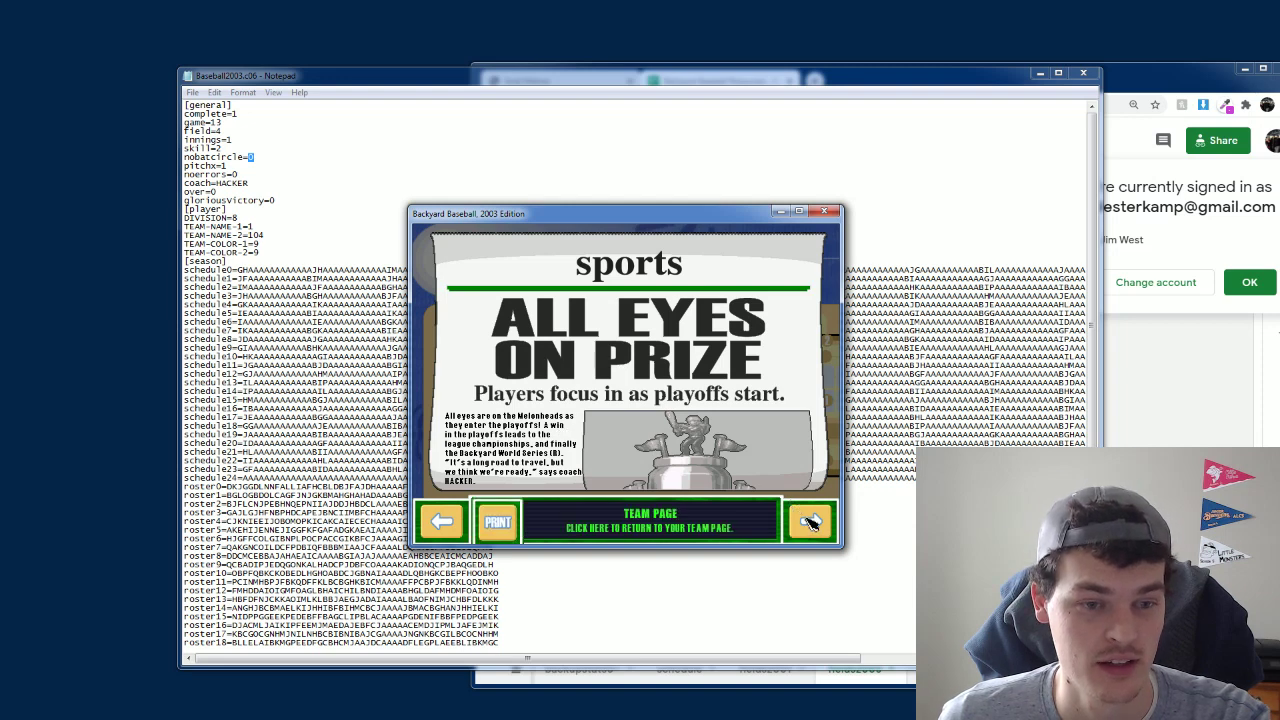
click(810, 520)
Browse the Statistics, Trophy Case, League Leaders and Options tabs, ending on the playoffs bracket.
click(810, 520)
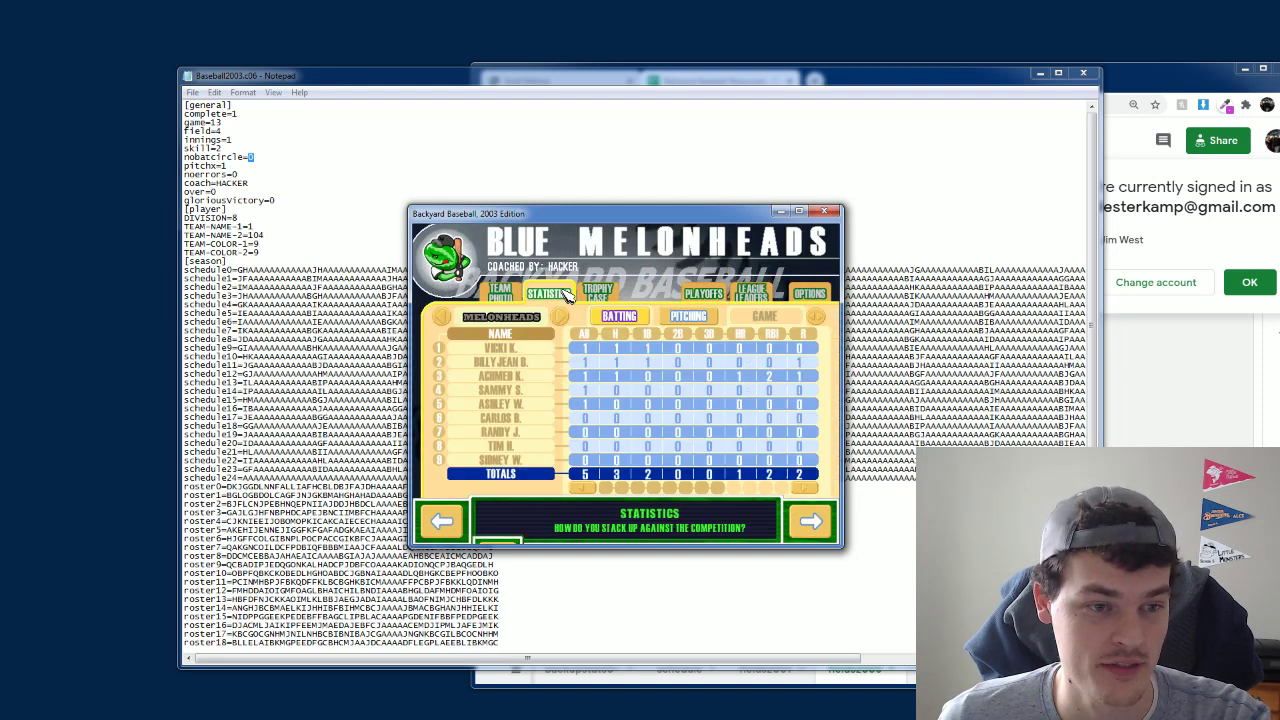
click(500, 292)
click(597, 292)
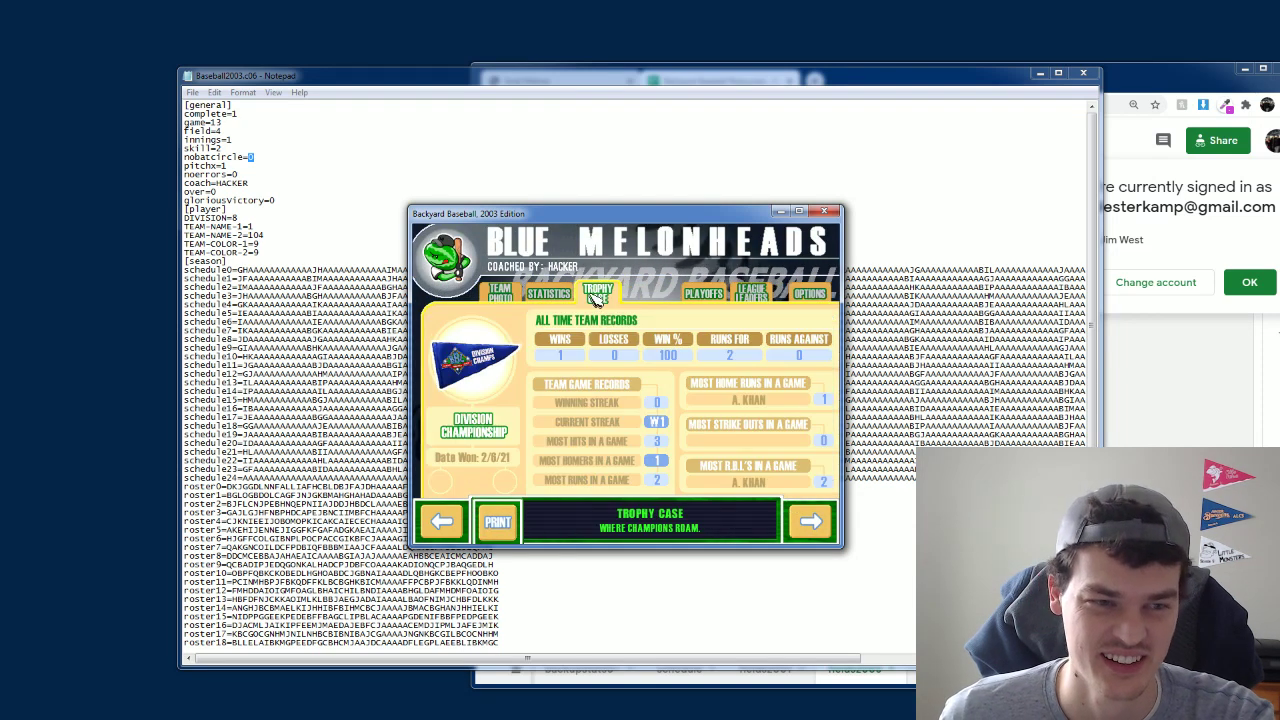
click(750, 292)
click(703, 292)
click(750, 292)
click(810, 295)
click(712, 292)
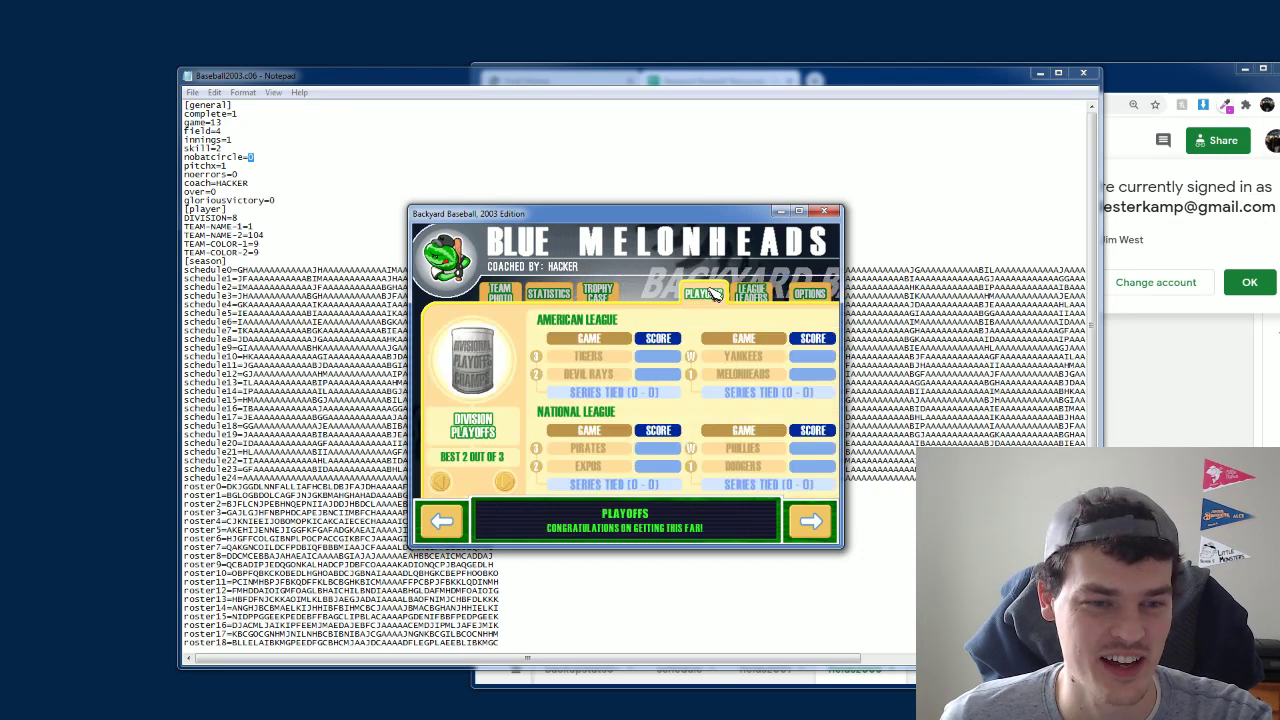